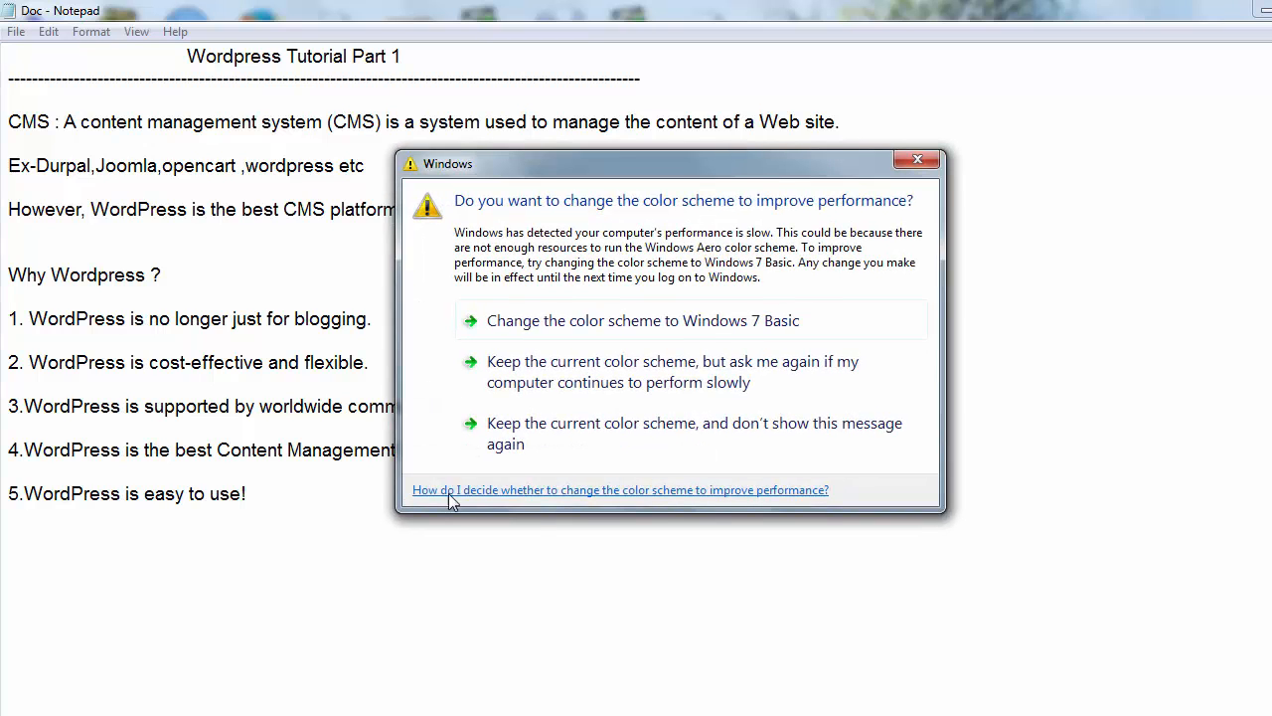
Close the Windows colour-scheme warning twice so all five WordPress reasons in Notepad show
{"action": "left_click", "coordinate": [907, 164]}
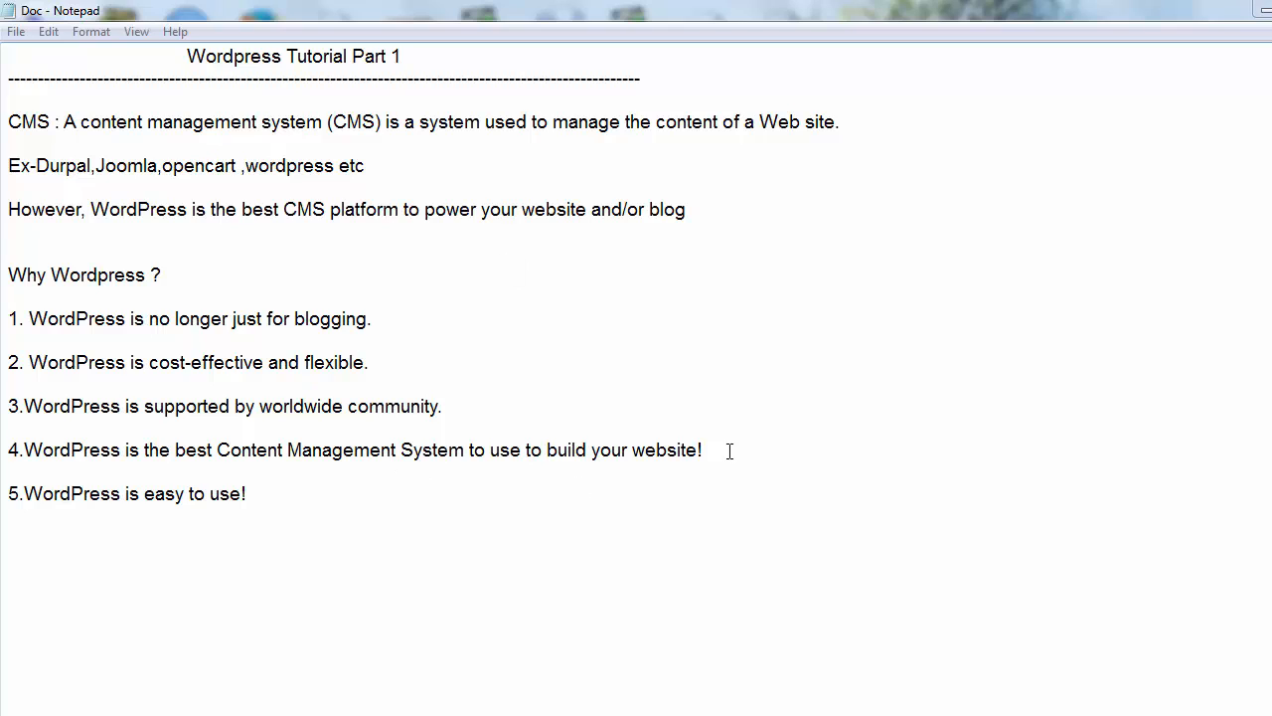
{"action": "left_click", "coordinate": [266, 496]}
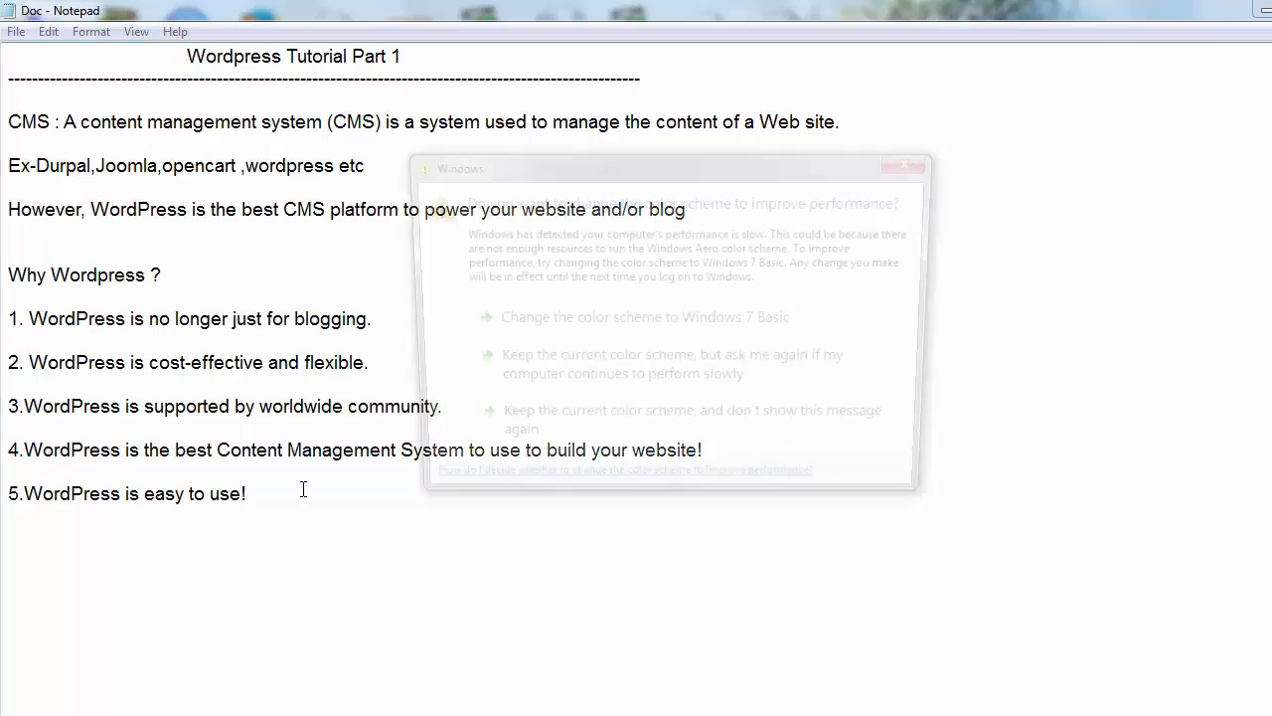
{"action": "left_click", "coordinate": [917, 160]}
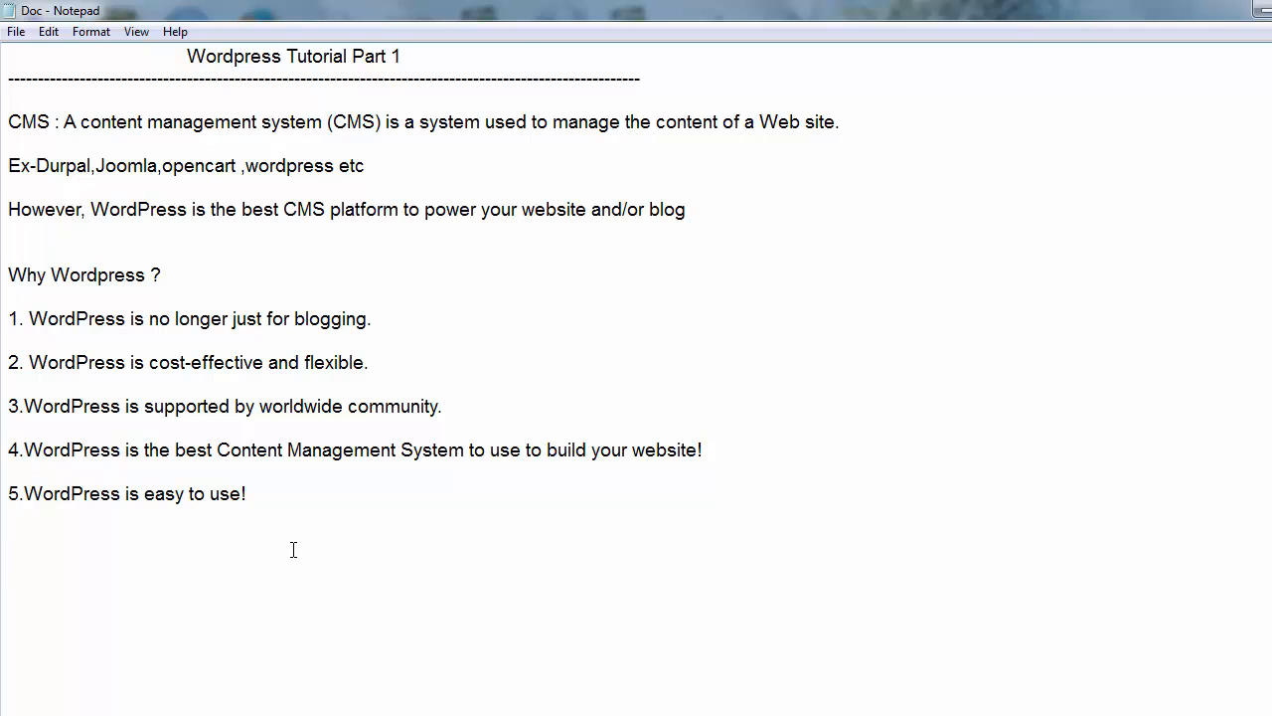
Type the heading 'necessary Equipment:' and item '1. Domain Registration & Hosting' below it
{"action": "type", "text": "necessary E"}
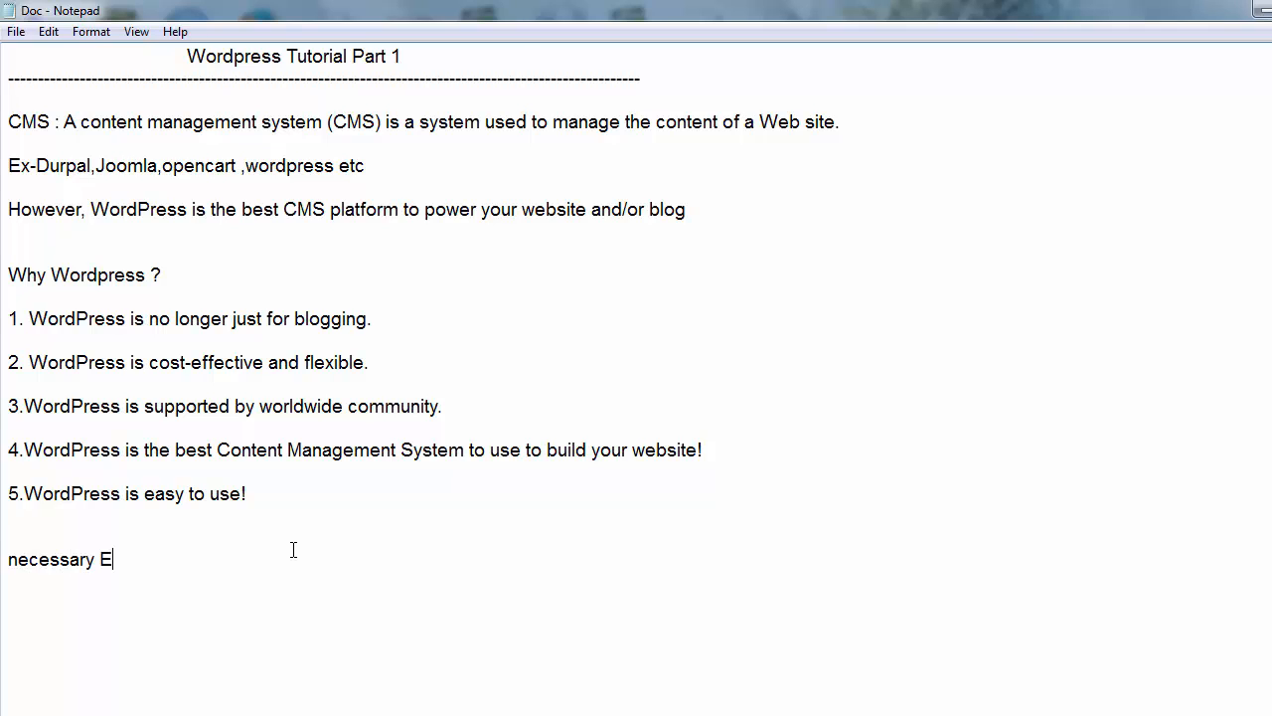
{"action": "type", "text": "quipment:"}
{"action": "key", "text": "Return"}
{"action": "type", "text": "1"}
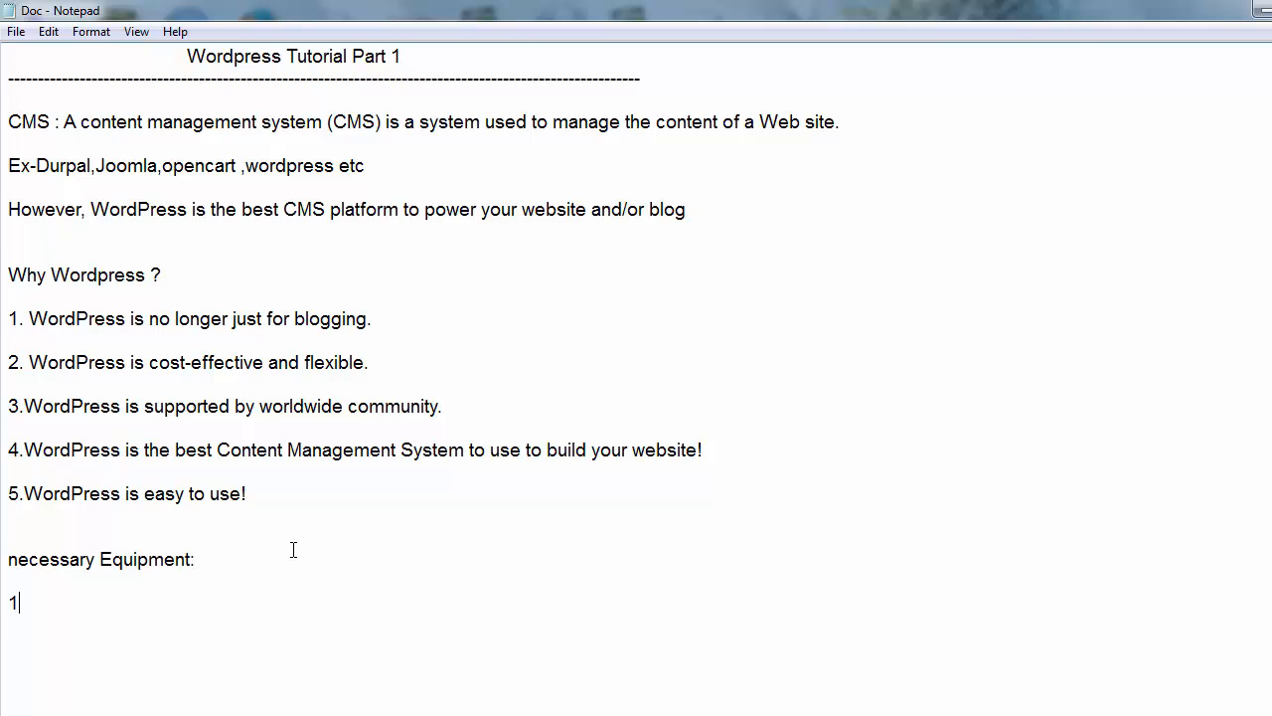
{"action": "type", "text": ". Domain Regis"}
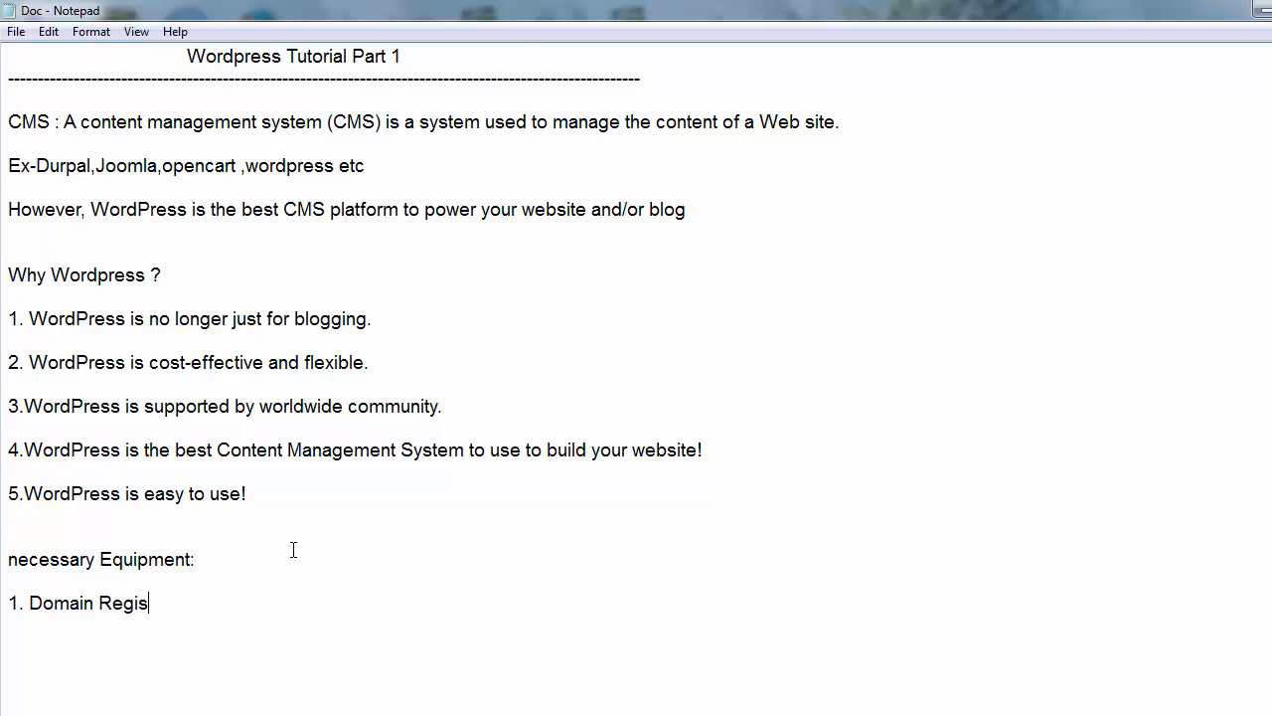
{"action": "type", "text": "tration & Host"}
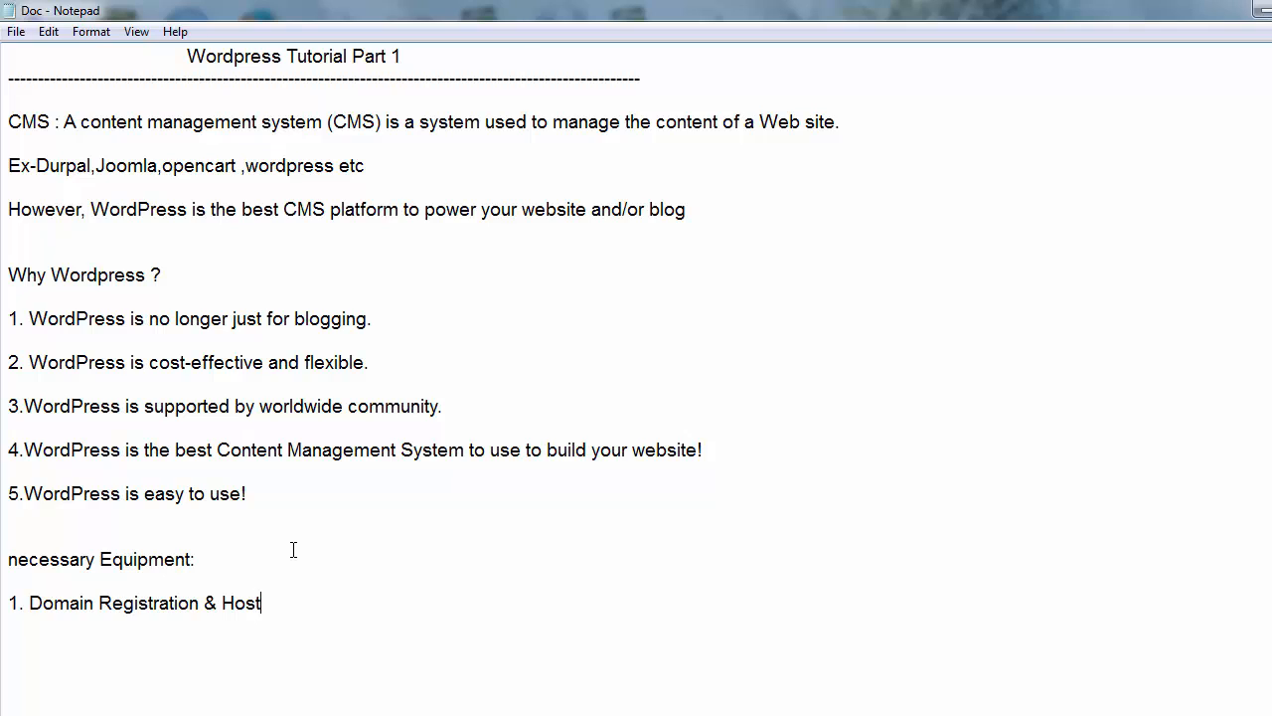
{"action": "type", "text": "ing"}
{"action": "key", "text": "Return"}
Append '-GoDaddy' to item 1 and begin item 2 with '2.wordpress.or 0r worpress.com'
{"action": "left_click", "coordinate": [294, 608]}
{"action": "type", "text": "-"}
{"action": "type", "text": "GoDa"}
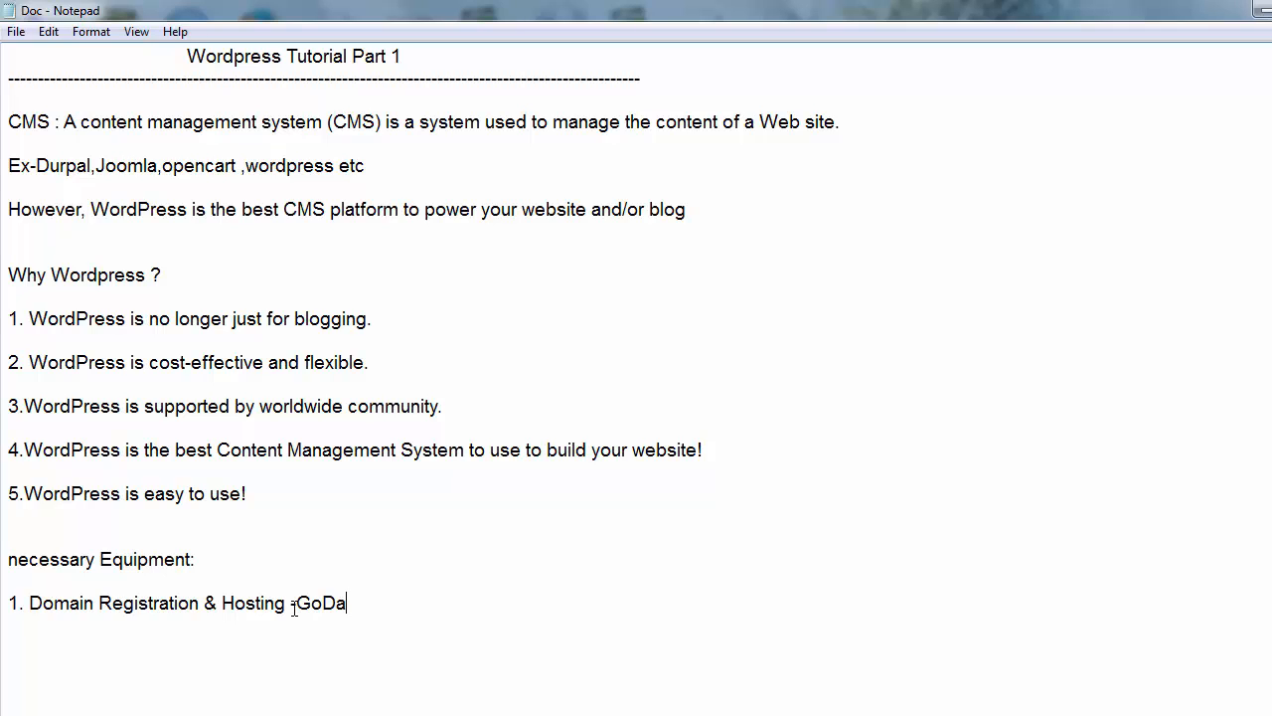
{"action": "type", "text": "ddy"}
{"action": "type", "text": "2.wor"}
{"action": "type", "text": "dpress"}
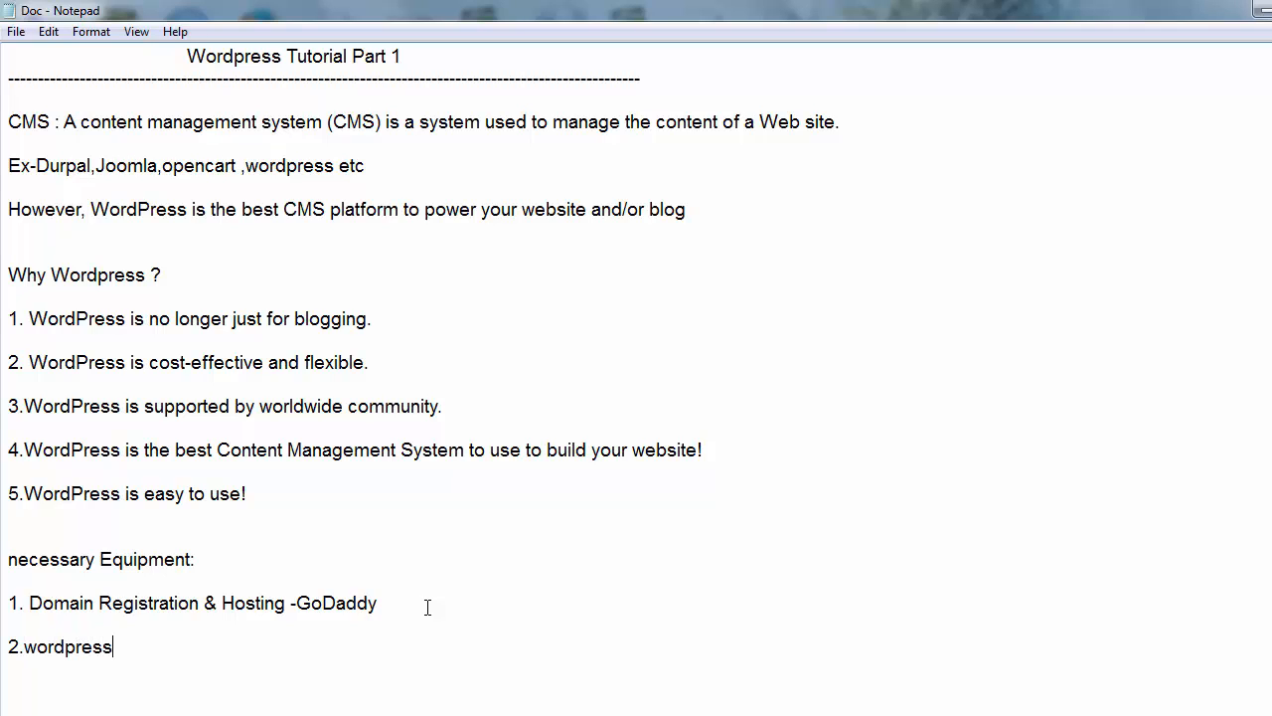
{"action": "type", "text": ".or 0r worpress"}
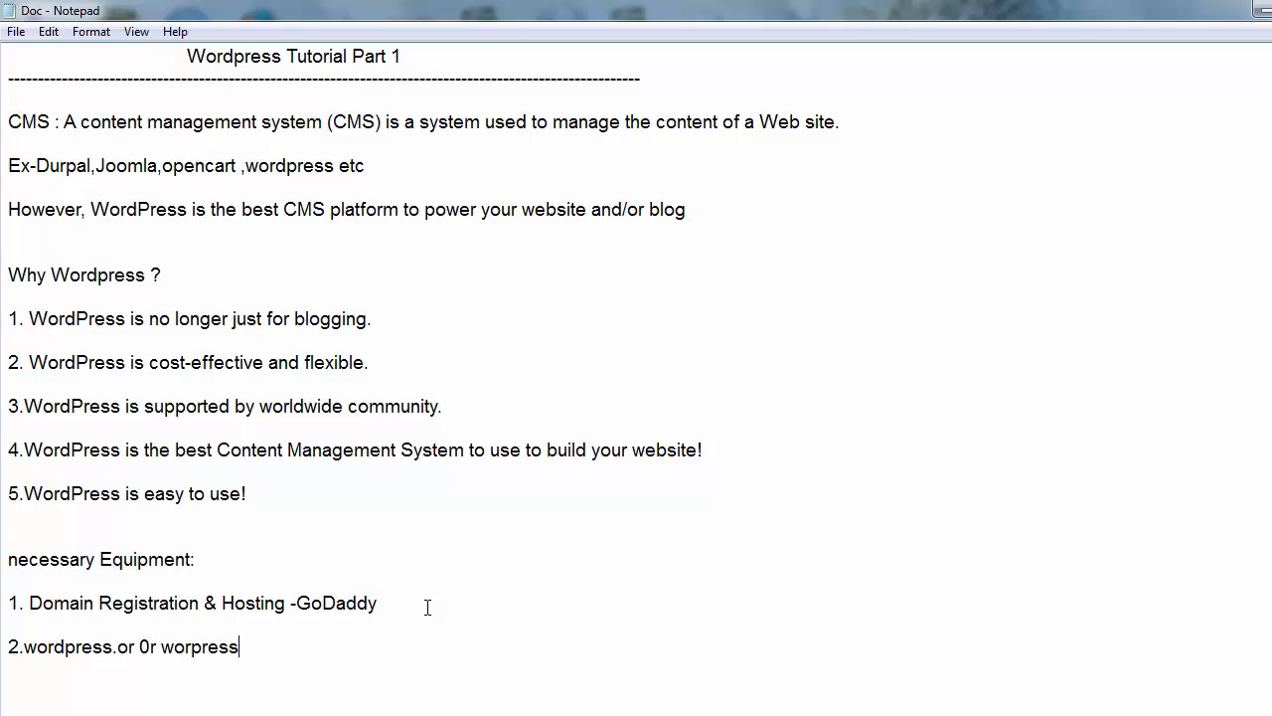
{"action": "type", "text": ".com"}
Finish item 2 as '2.wordpress.or 0r worpress.com' and add an empty line below it
{"action": "left_click_drag", "start_coordinate": [391, 606], "coordinate": [301, 603]}
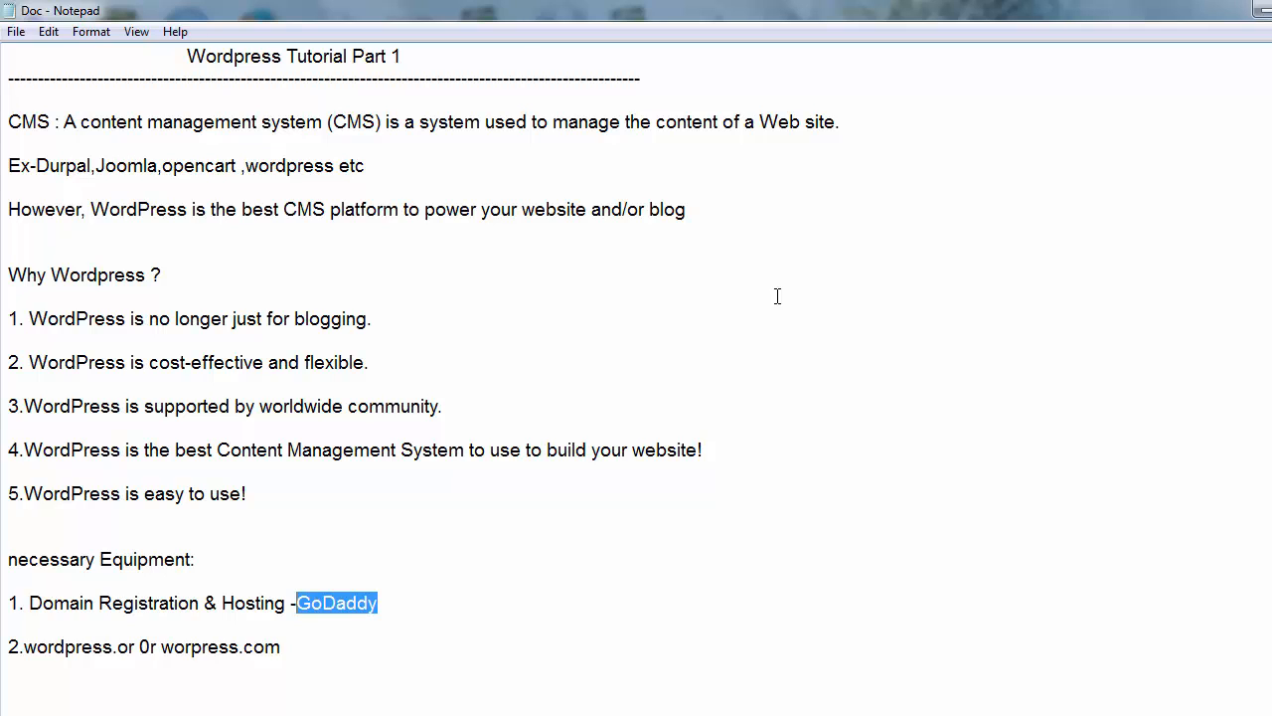
{"action": "left_click", "coordinate": [494, 558]}
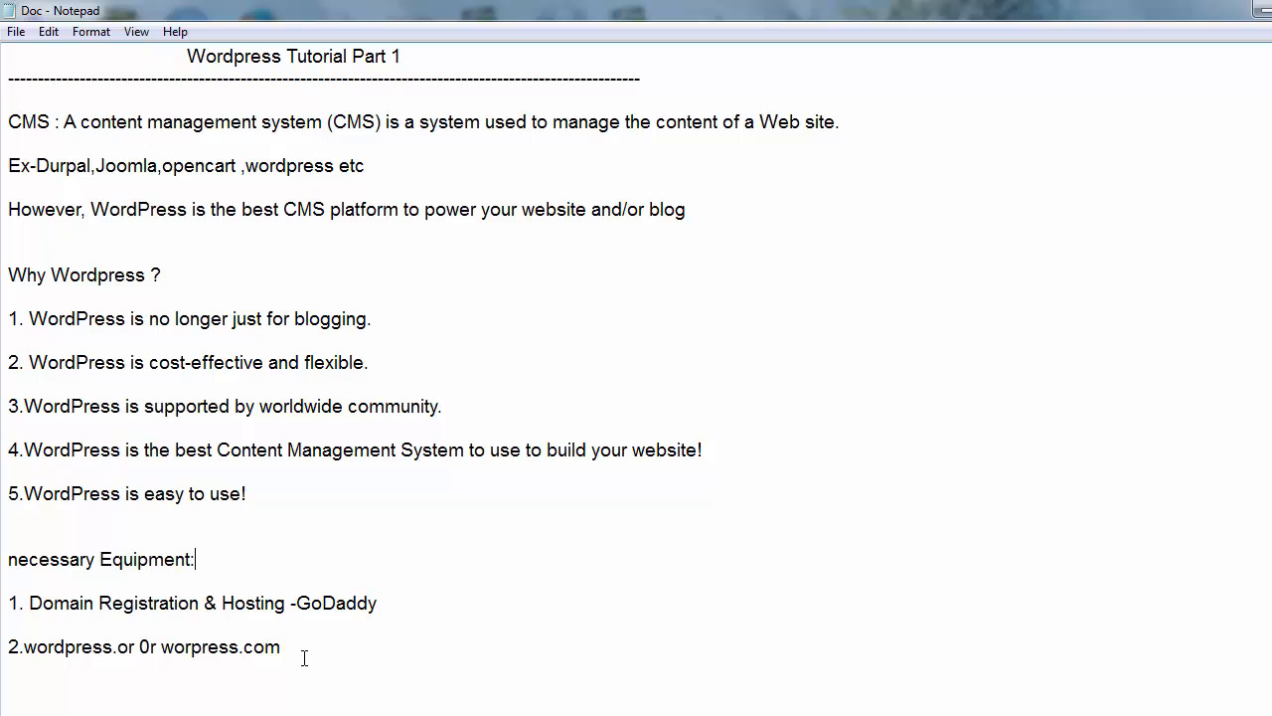
{"action": "key", "text": "Return"}
Go to wordpress.org in Chrome and download the WordPress 4.4.2 zip package
{"action": "left_click", "coordinate": [1258, 10]}
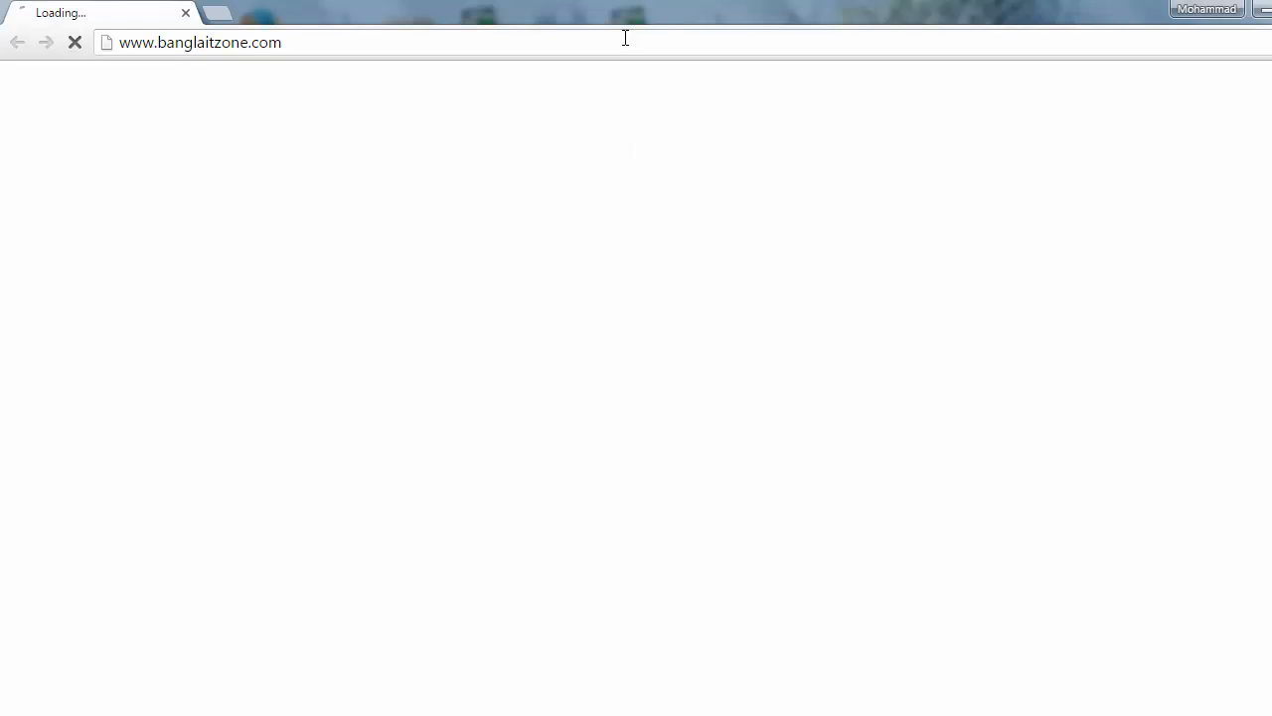
{"action": "left_click", "coordinate": [612, 43]}
{"action": "key", "text": "BackSpace"}
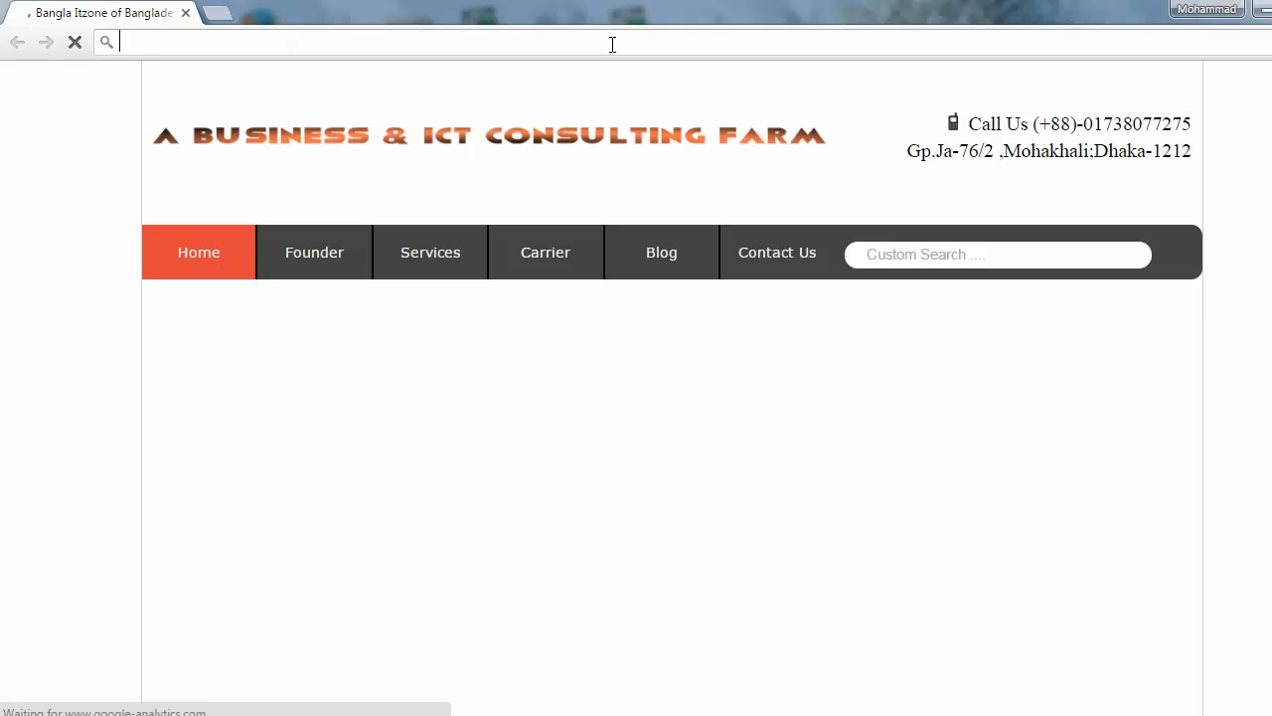
{"action": "type", "text": "wor"}
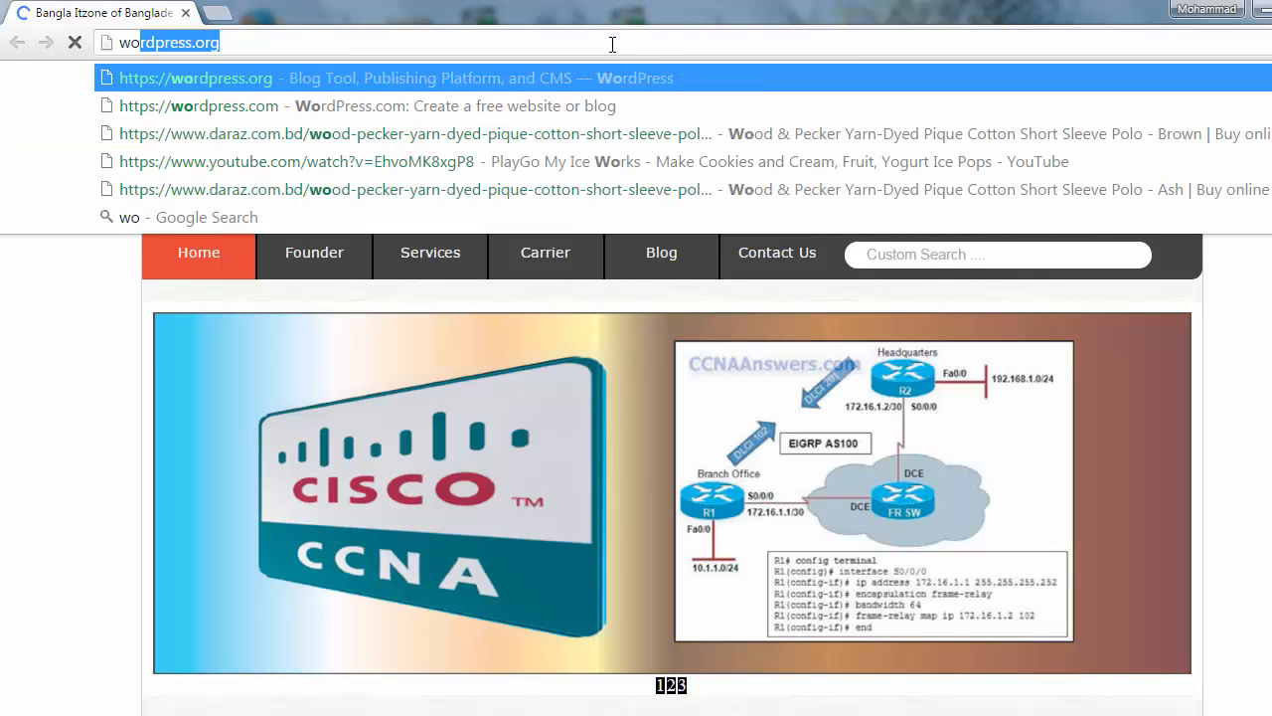
{"action": "type", "text": "e"}
{"action": "key", "text": "BackSpace"}
{"action": "key", "text": "BackSpace"}
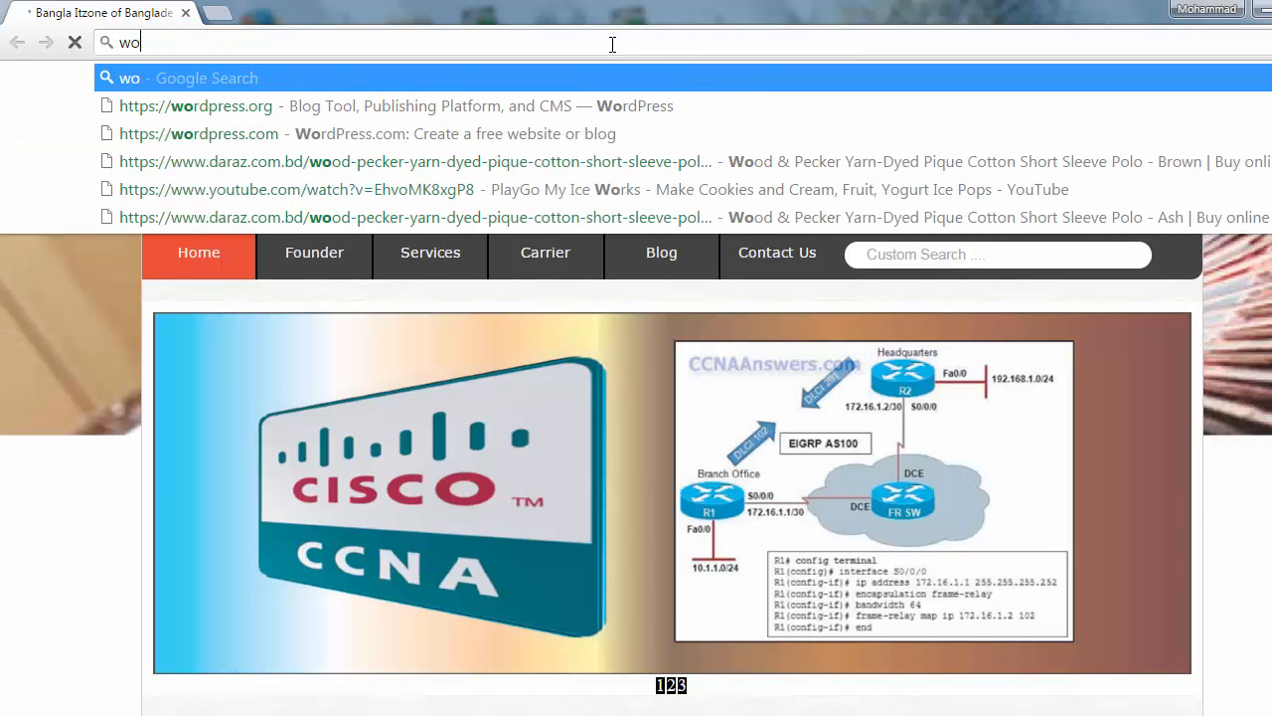
{"action": "left_click", "coordinate": [543, 105]}
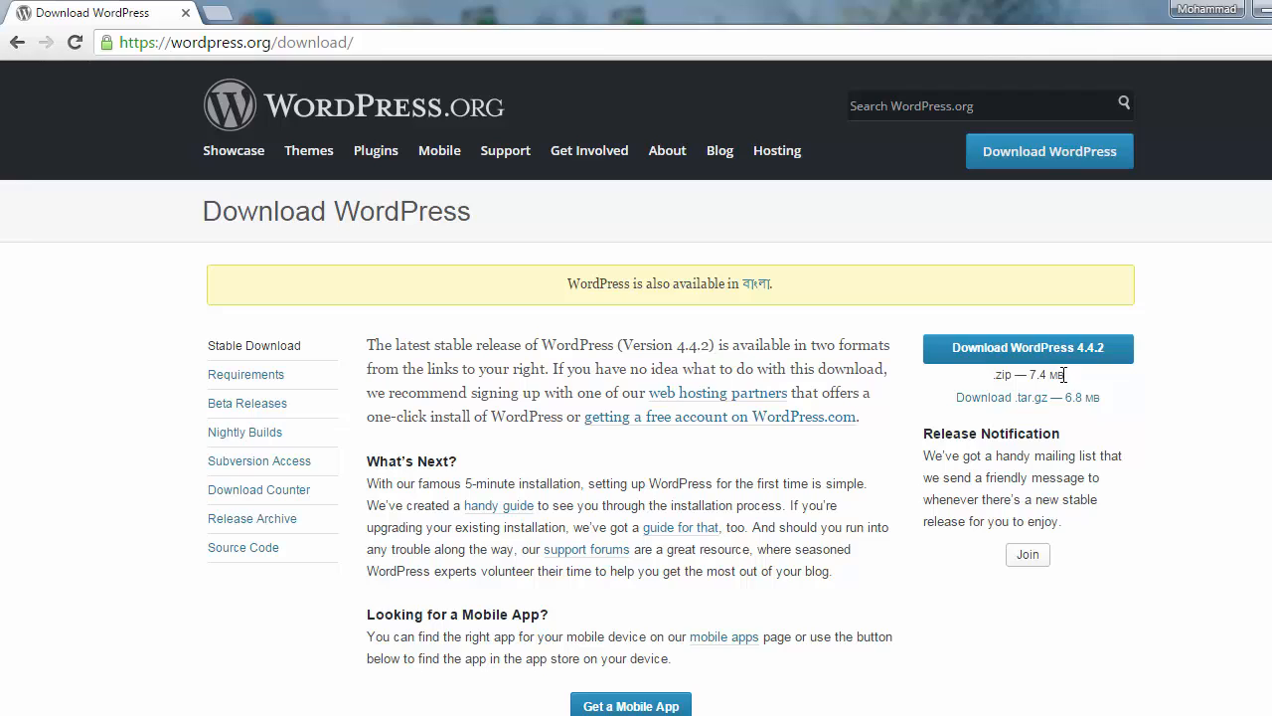
{"action": "left_click", "coordinate": [1015, 353]}
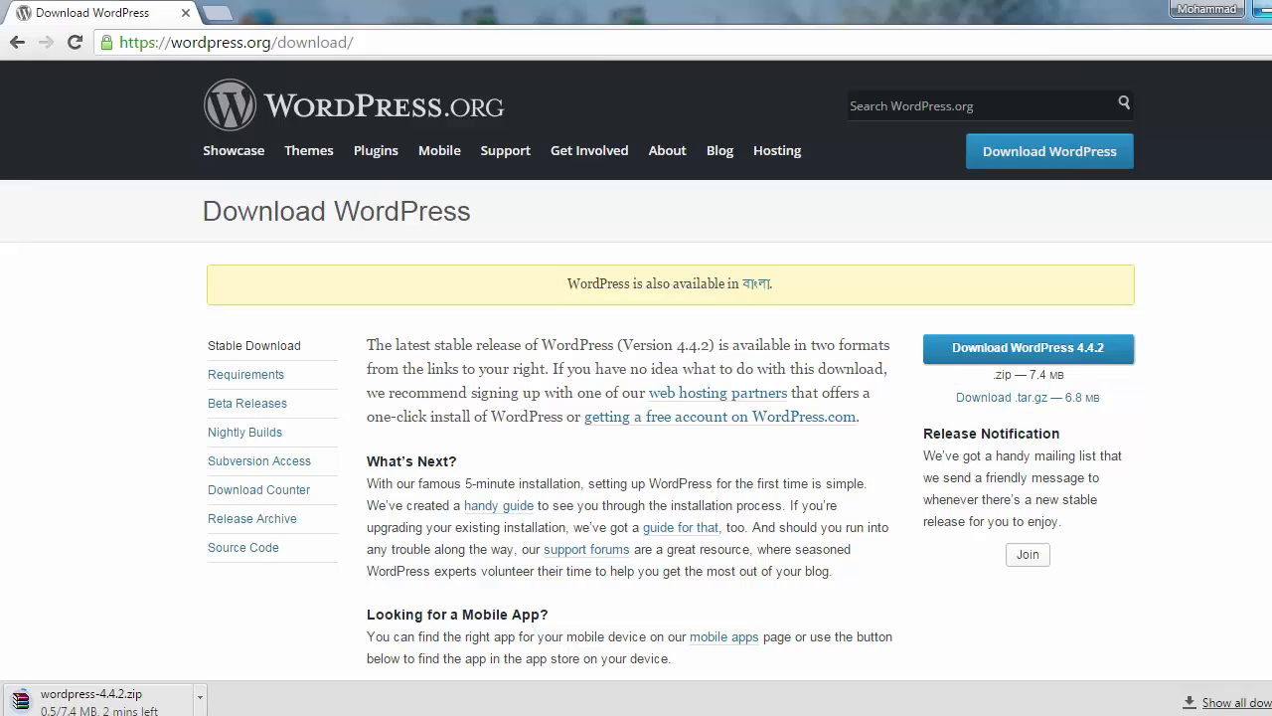
{"action": "left_click", "coordinate": [1264, 13]}
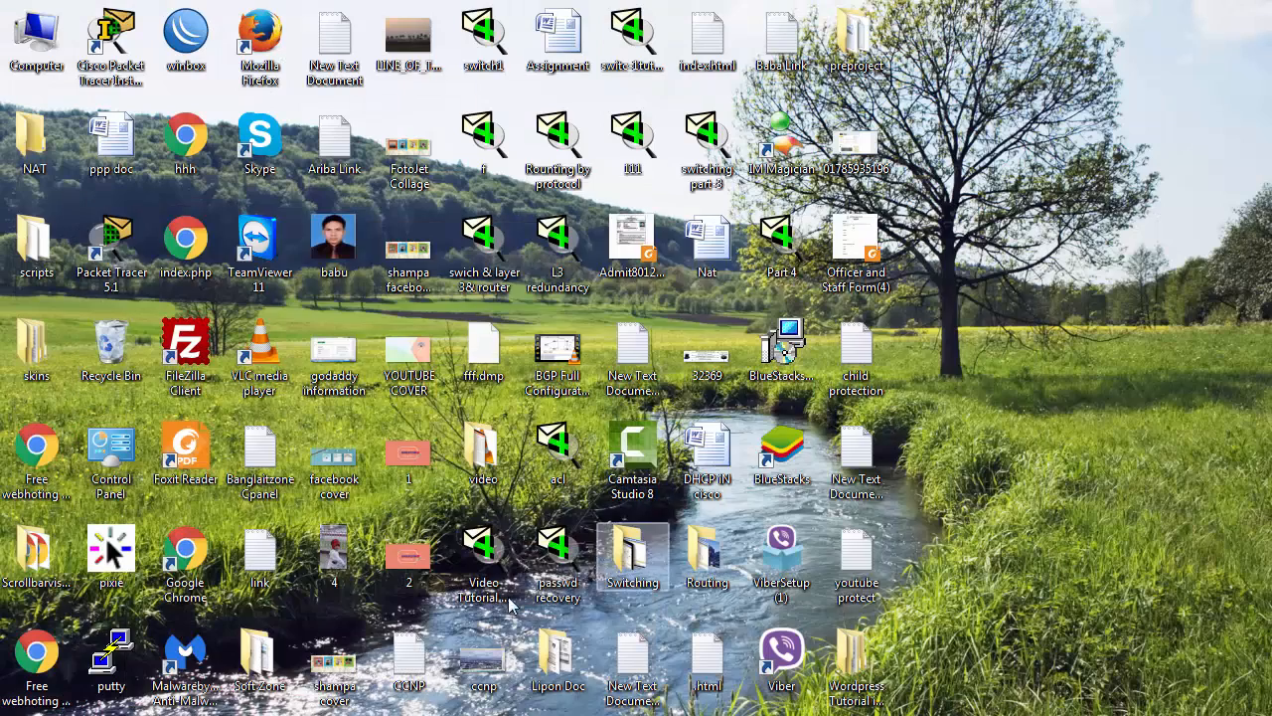
Open J:\Wordpress Zone and copy the wordpress-4.4.1 archive
{"action": "key", "text": "super"}
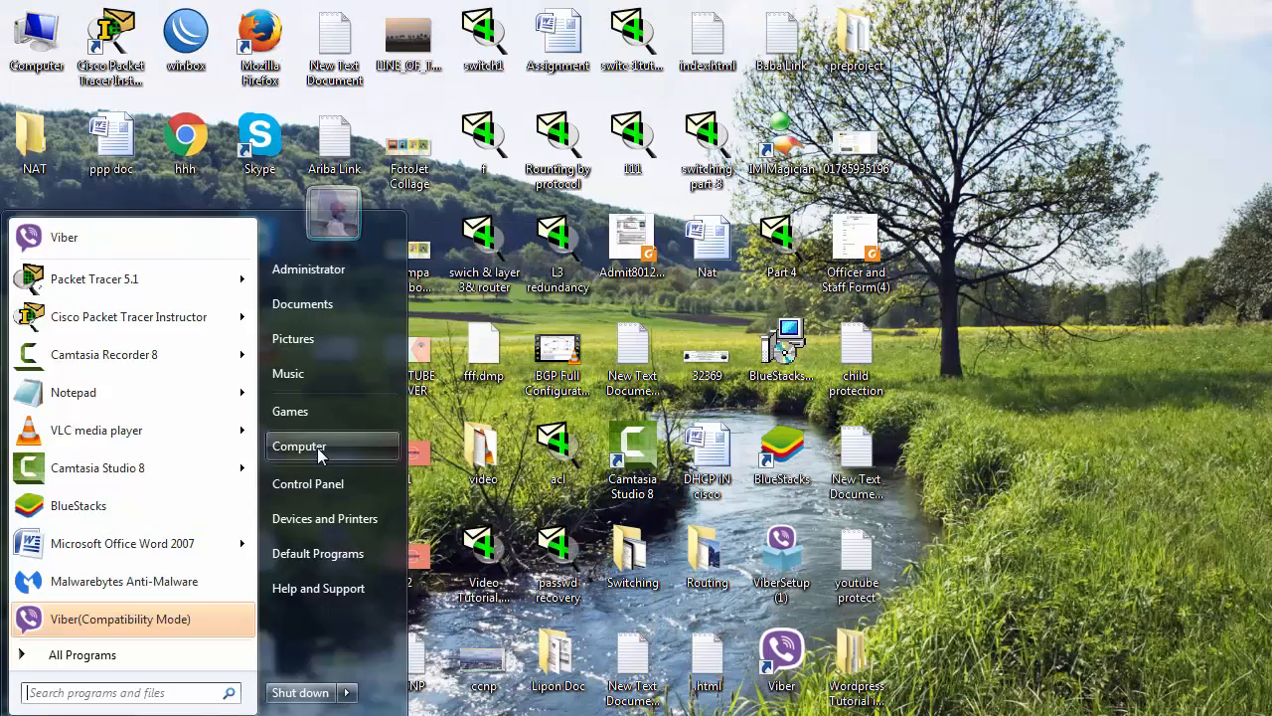
{"action": "left_click", "coordinate": [318, 447]}
{"action": "double_click", "coordinate": [612, 193]}
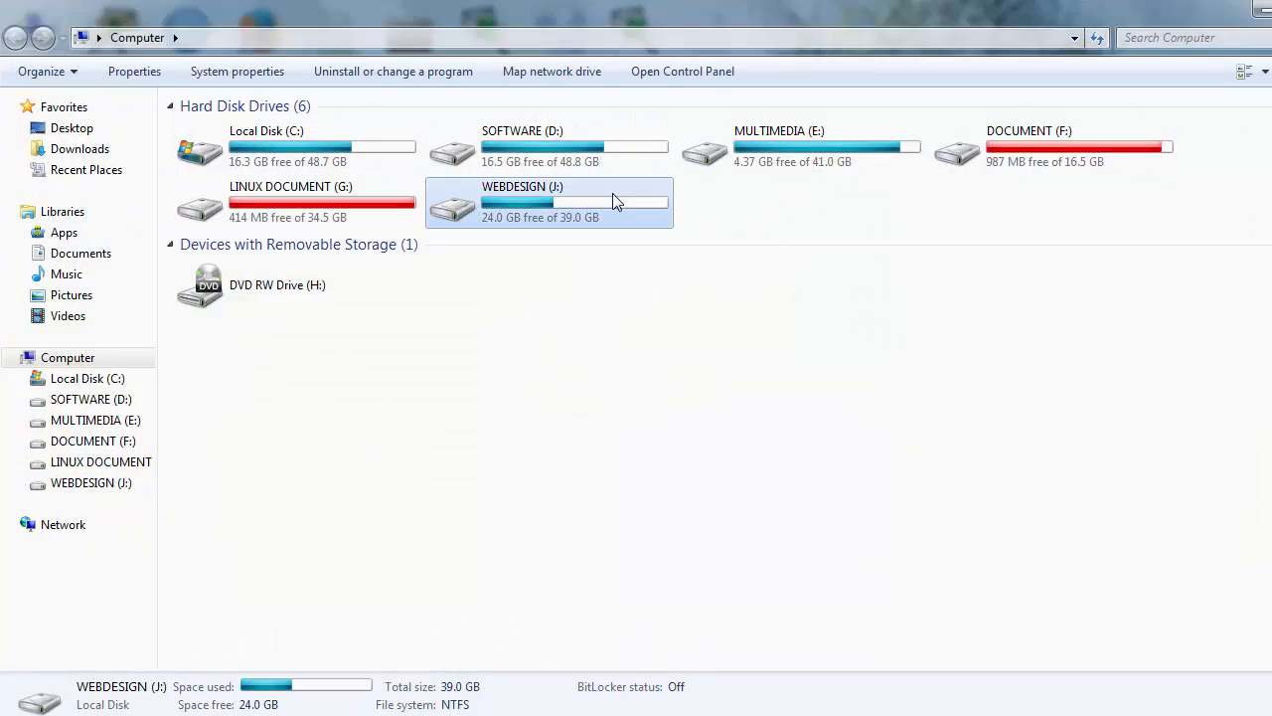
{"action": "double_click", "coordinate": [1028, 238]}
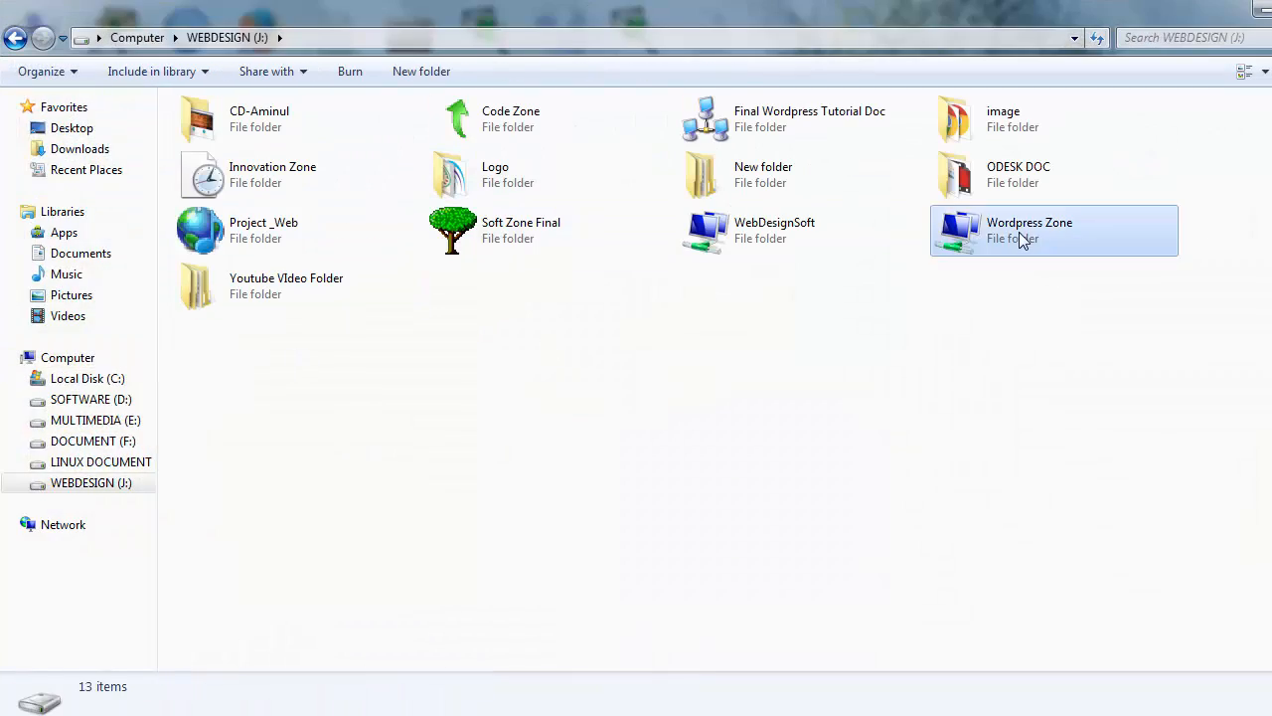
{"action": "left_click", "coordinate": [248, 173]}
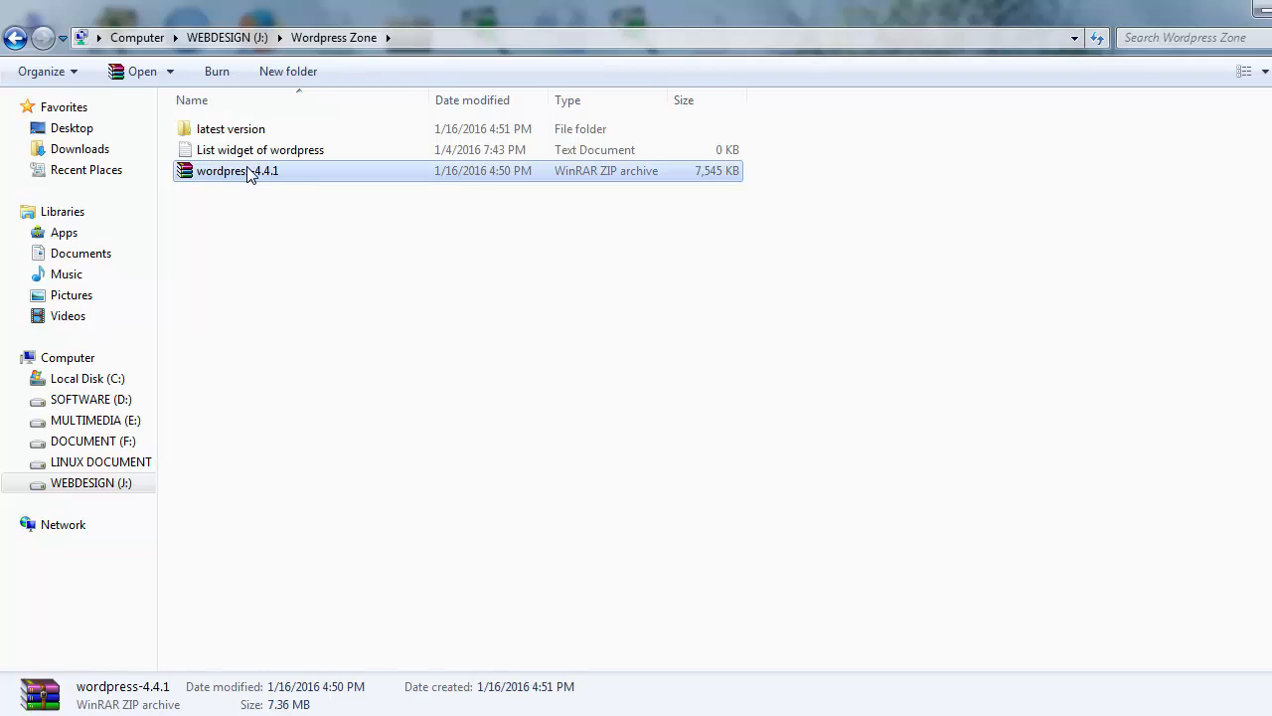
{"action": "right_click", "coordinate": [249, 174]}
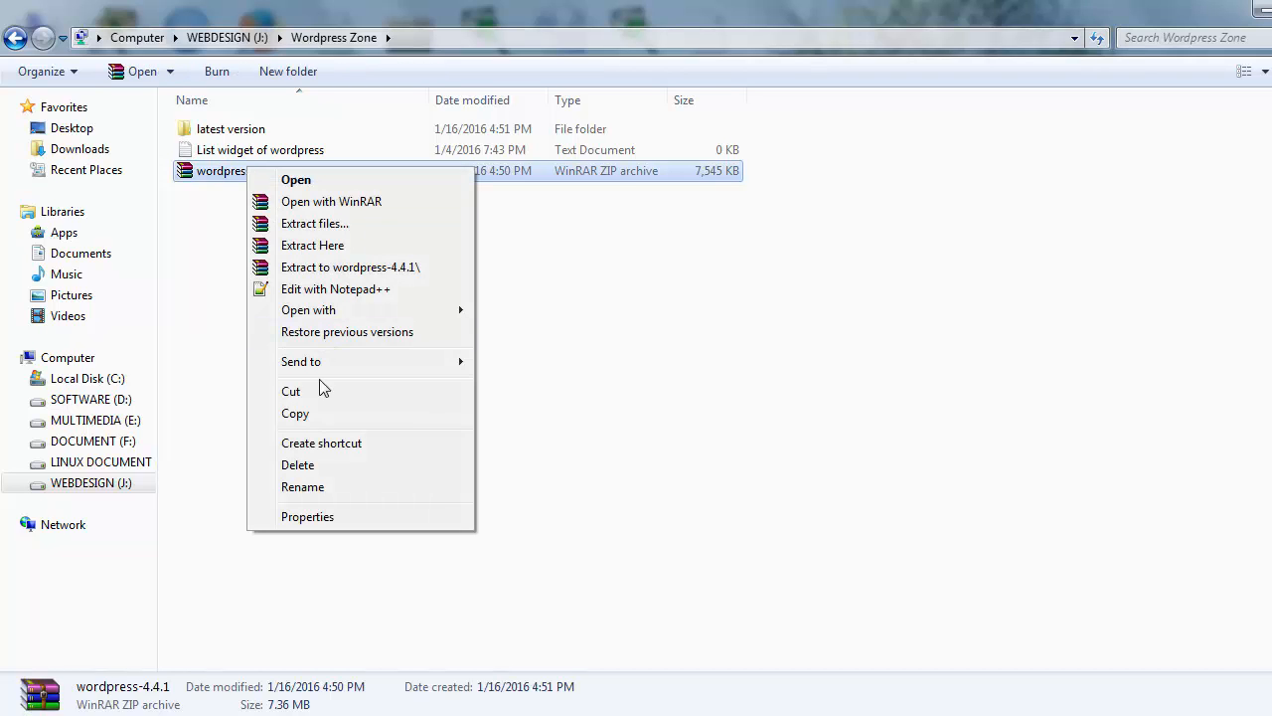
{"action": "left_click", "coordinate": [295, 414]}
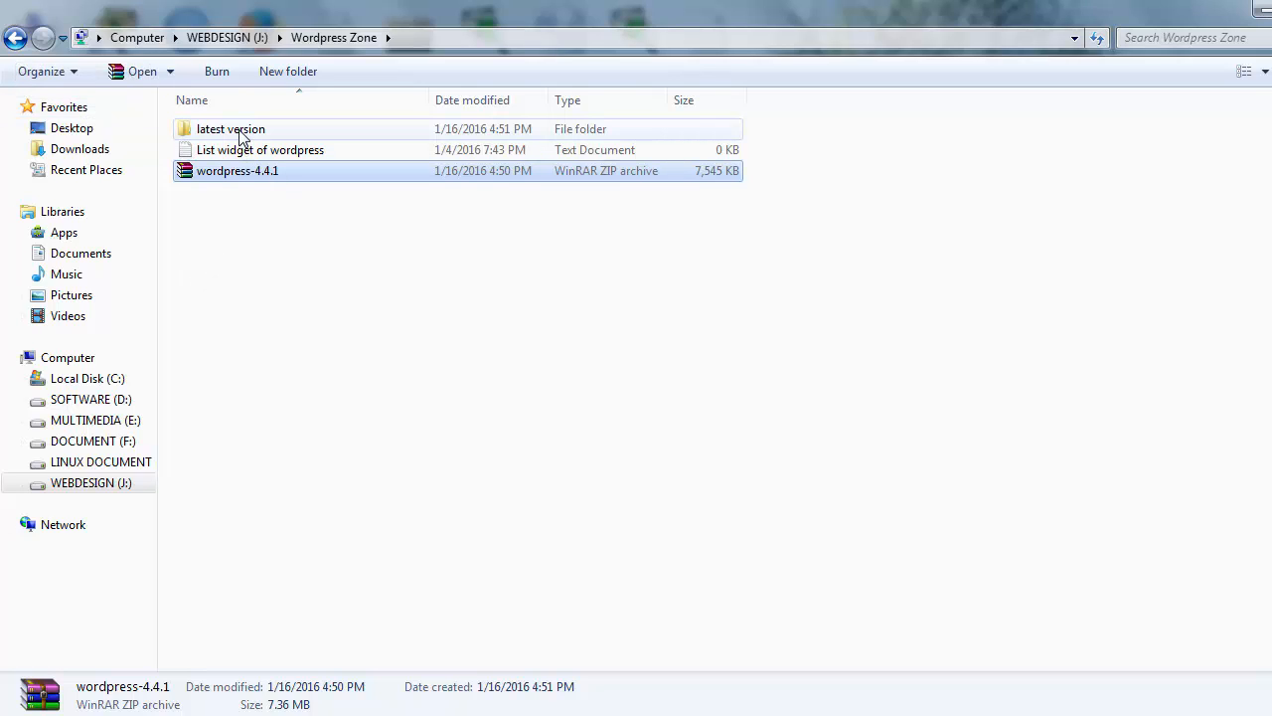
Check the old wordpress folder in latest version, then delete it to the Recycle Bin
{"action": "right_click", "coordinate": [232, 170]}
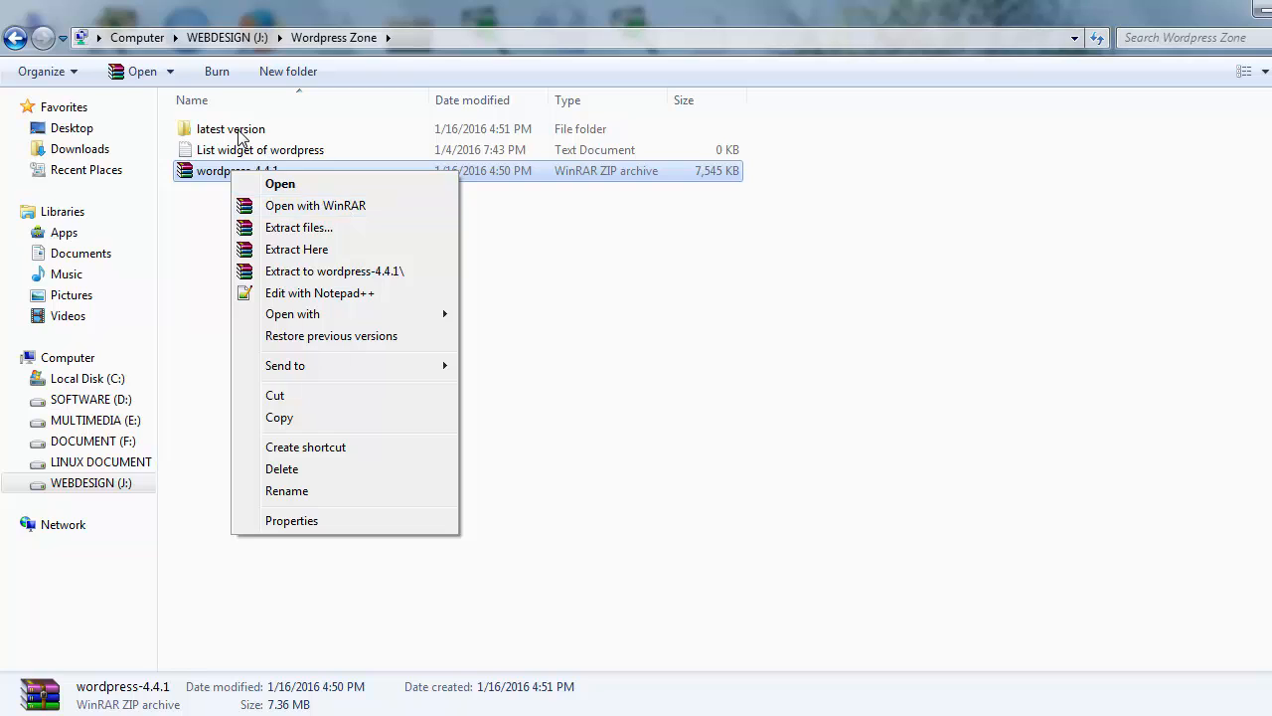
{"action": "double_click", "coordinate": [239, 136]}
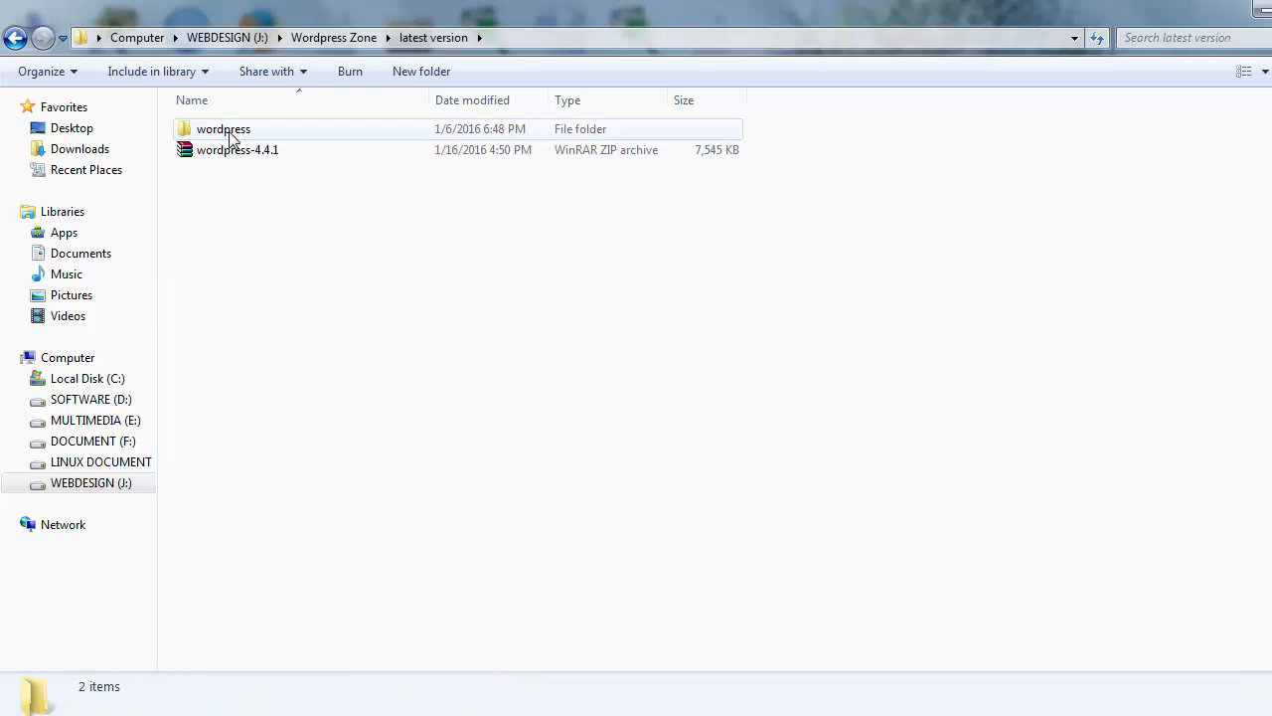
{"action": "left_click", "coordinate": [229, 133]}
{"action": "double_click", "coordinate": [228, 133]}
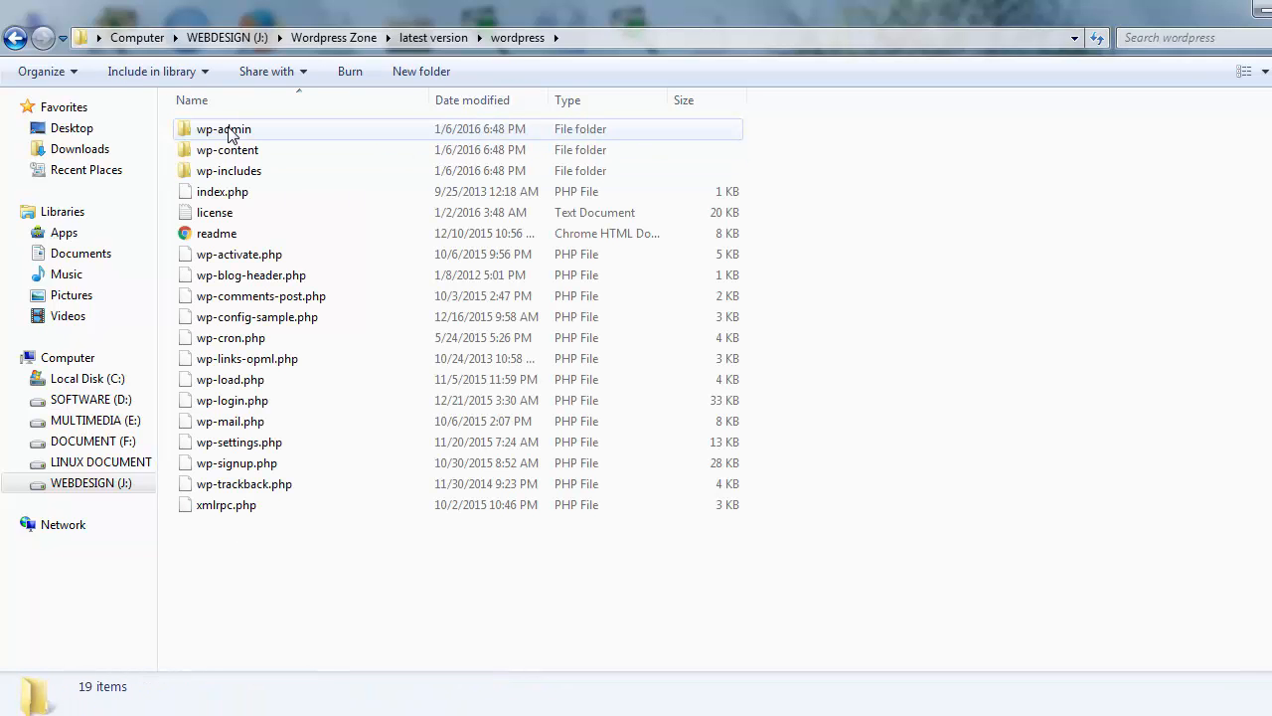
{"action": "left_click", "coordinate": [15, 38]}
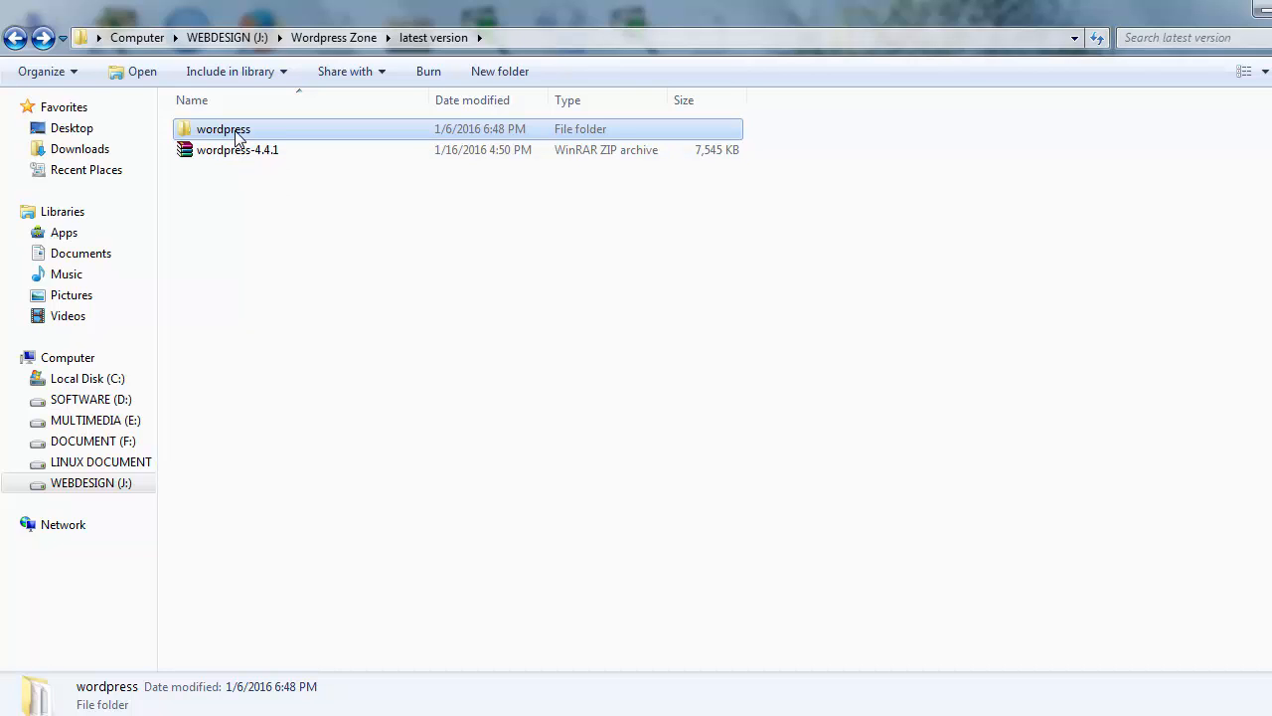
{"action": "key", "text": "Delete"}
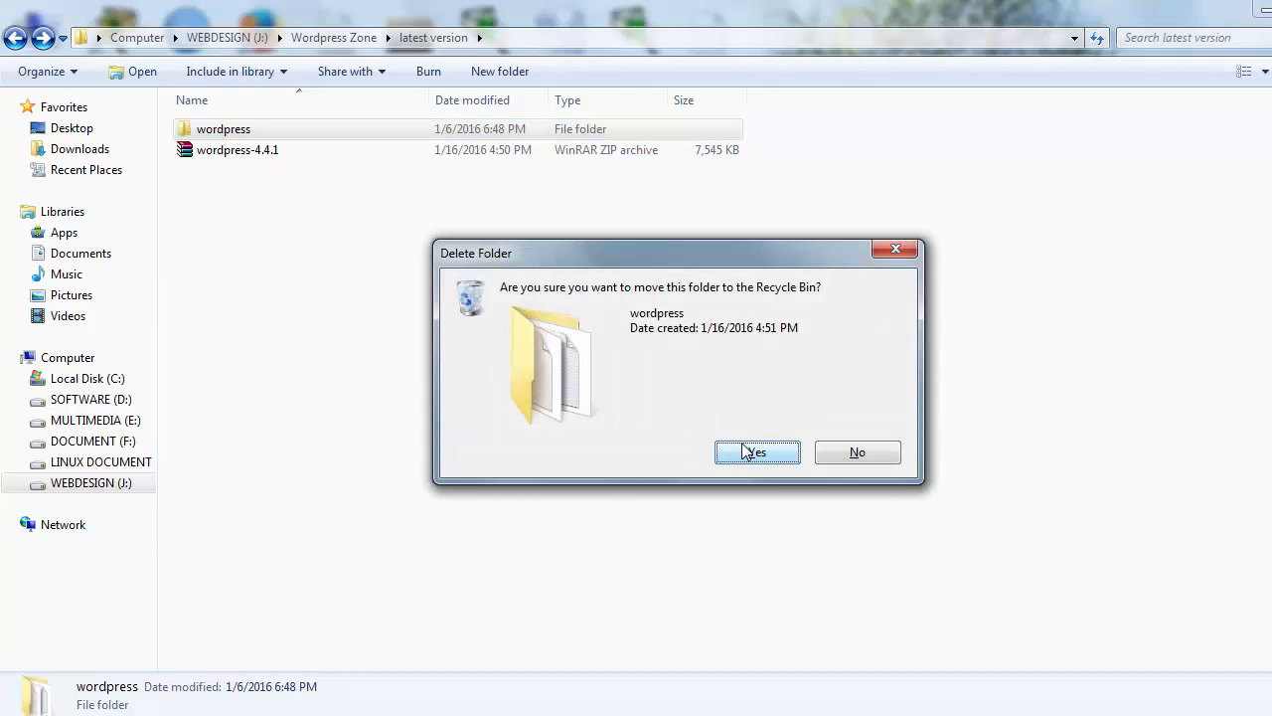
{"action": "key", "text": "Return"}
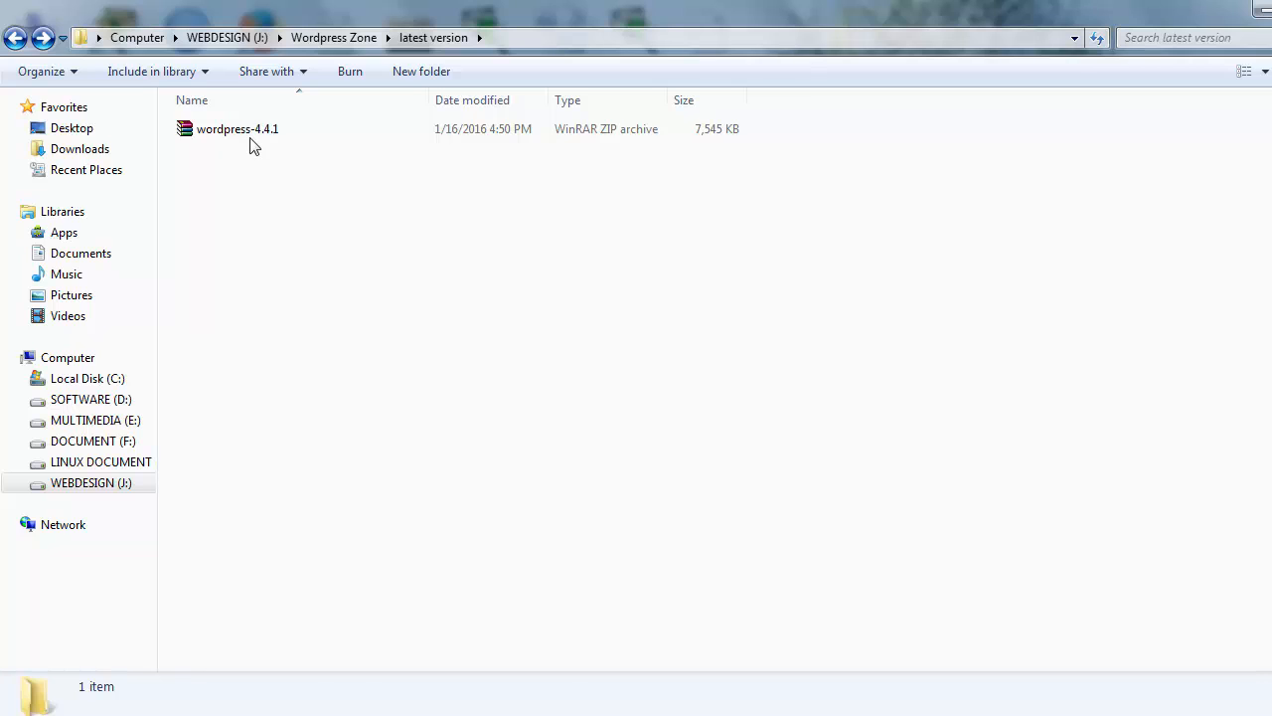
Extract wordpress-4.4.1 here, then browse the wordpress and wp-content folders and select wp-config-sample.php
{"action": "left_click", "coordinate": [250, 135]}
{"action": "right_click", "coordinate": [251, 135]}
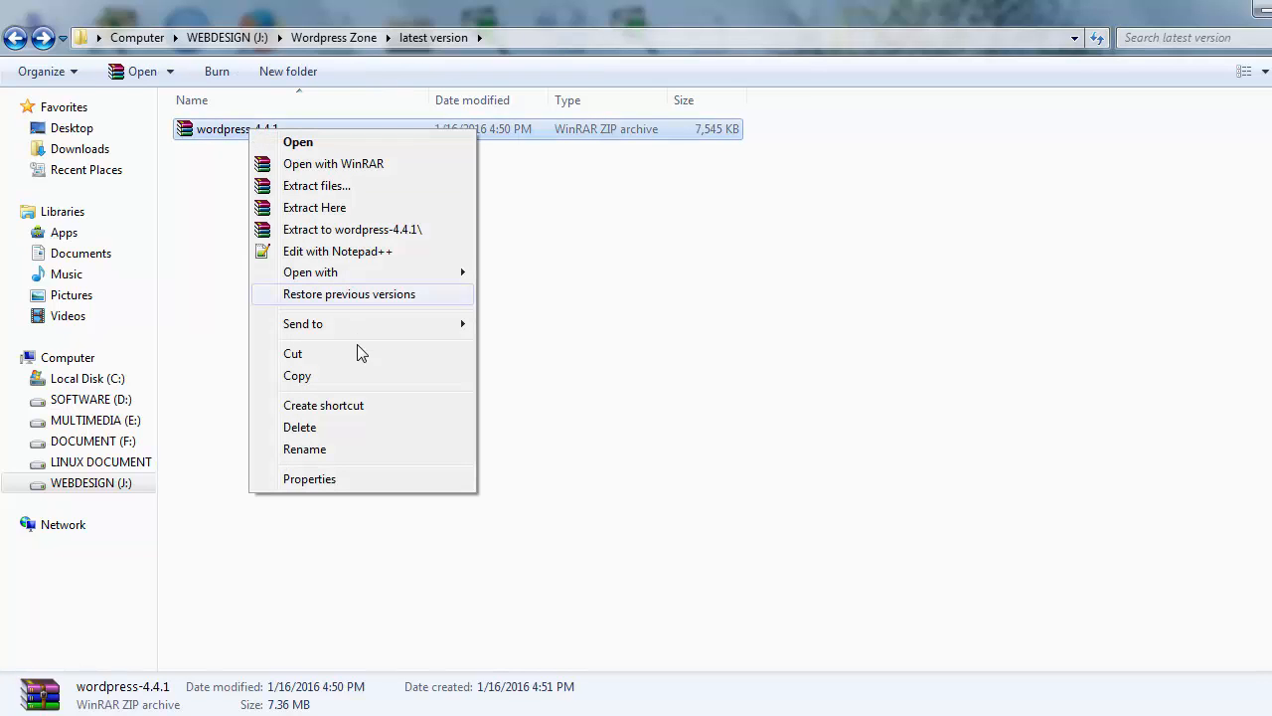
{"action": "left_click", "coordinate": [305, 208]}
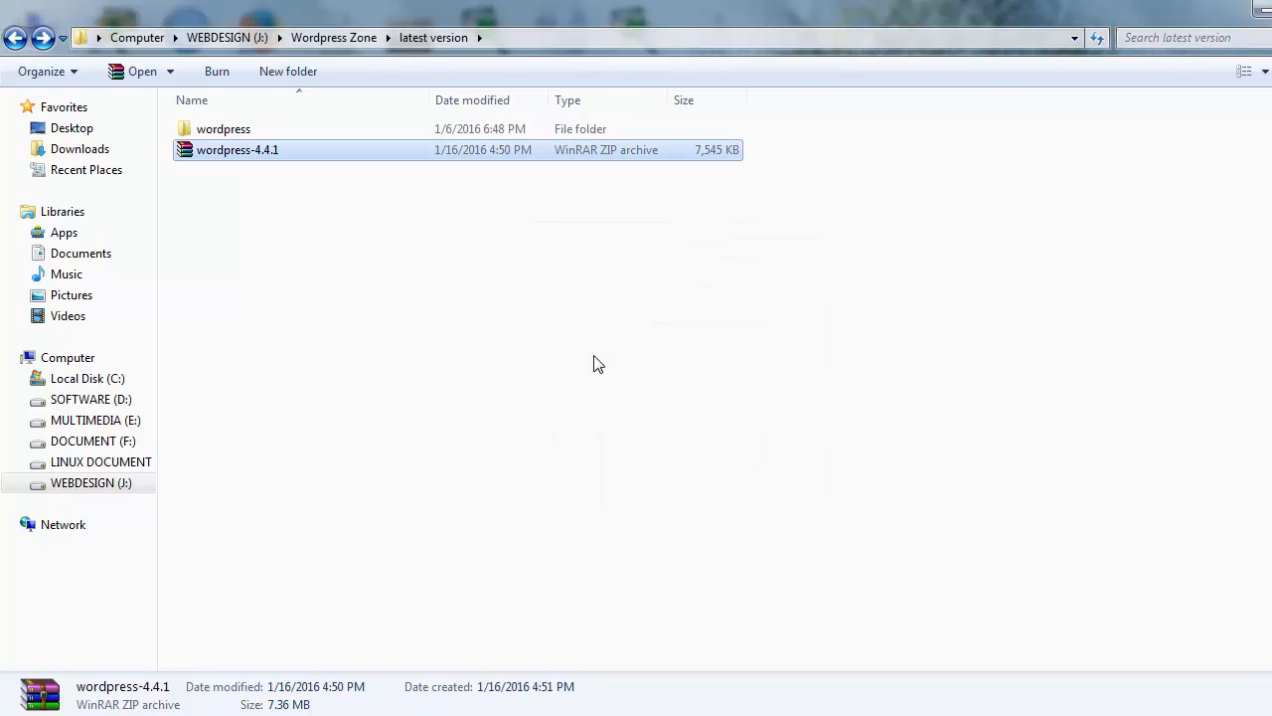
{"action": "double_click", "coordinate": [220, 131]}
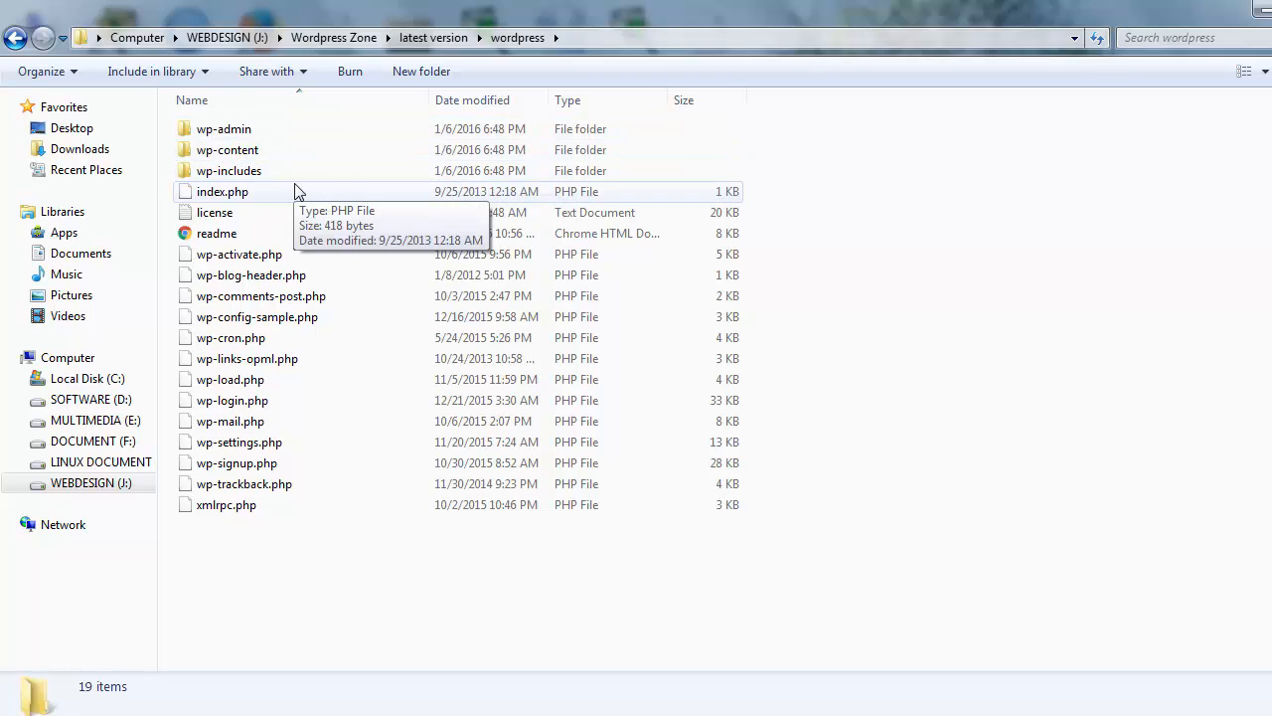
{"action": "double_click", "coordinate": [255, 159]}
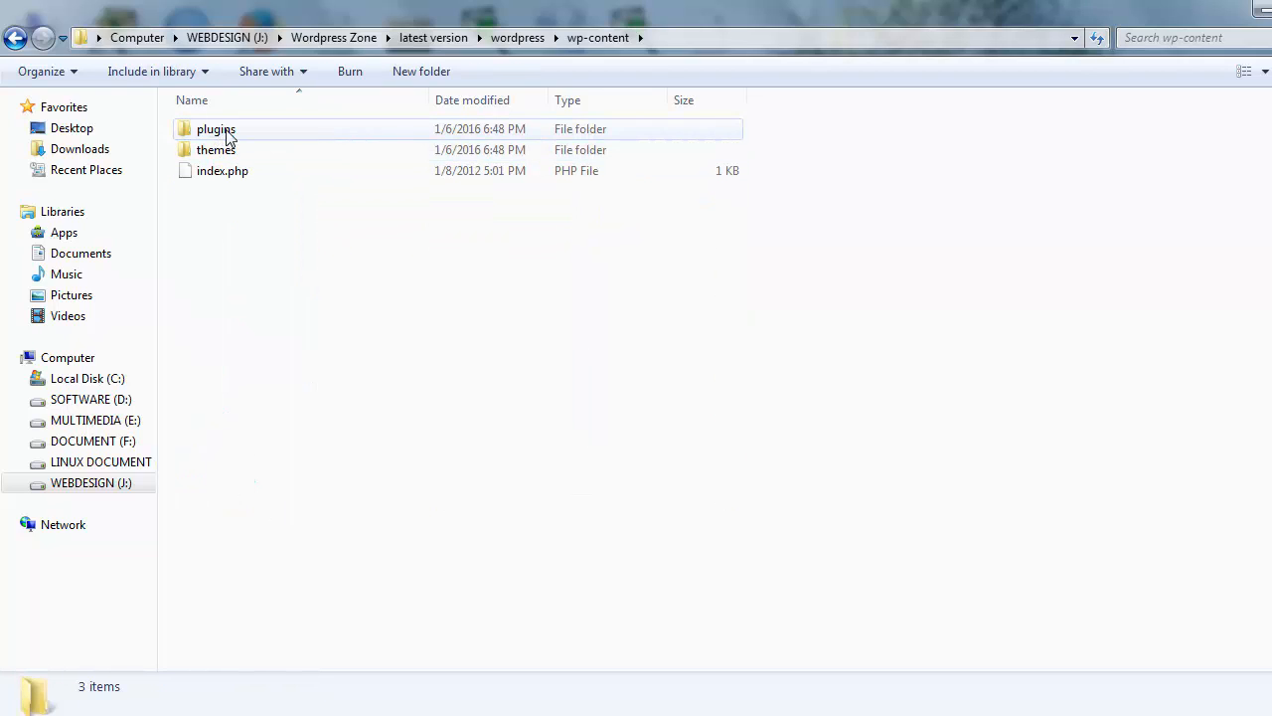
{"action": "left_click", "coordinate": [15, 38]}
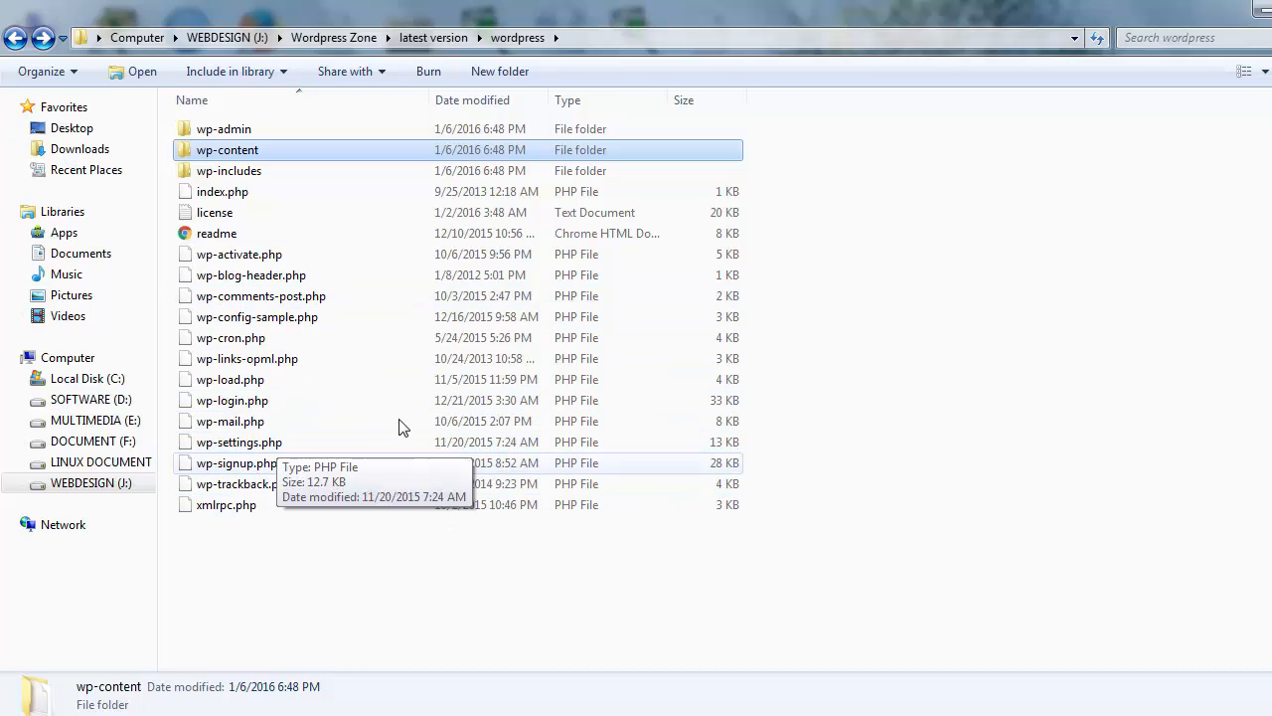
{"action": "left_click", "coordinate": [286, 319]}
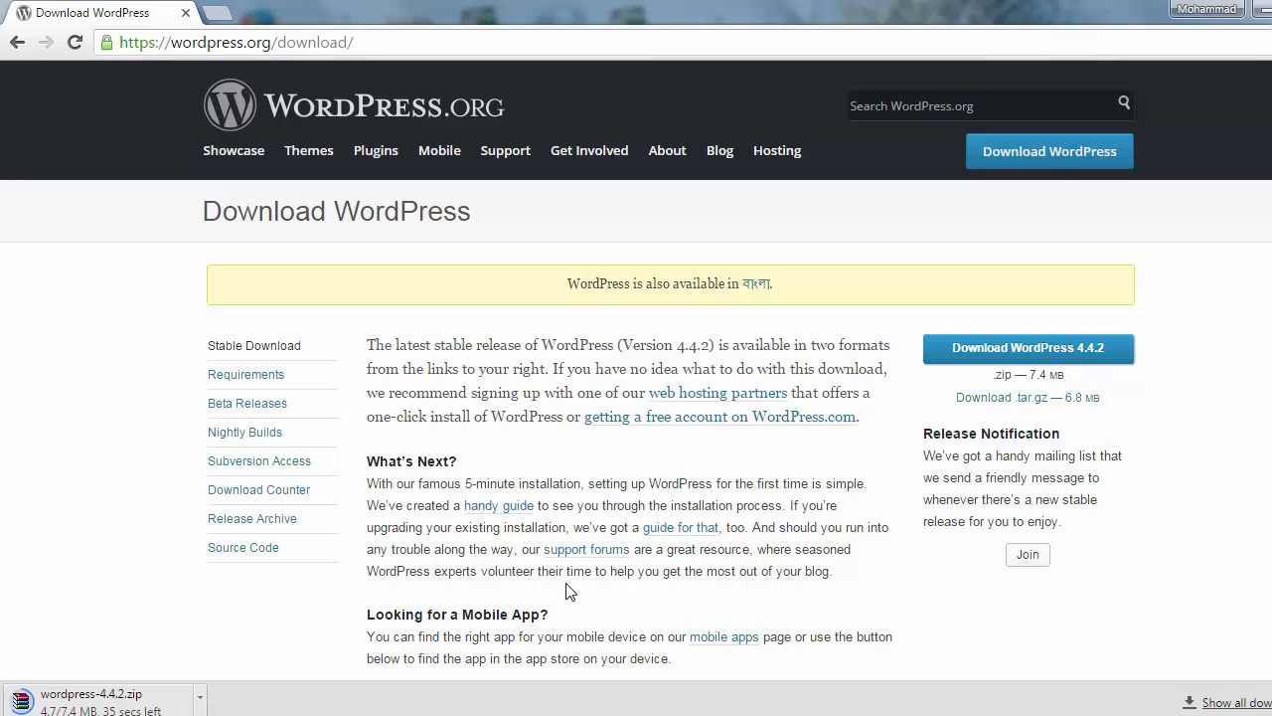
{"action": "left_click", "coordinate": [1234, 704]}
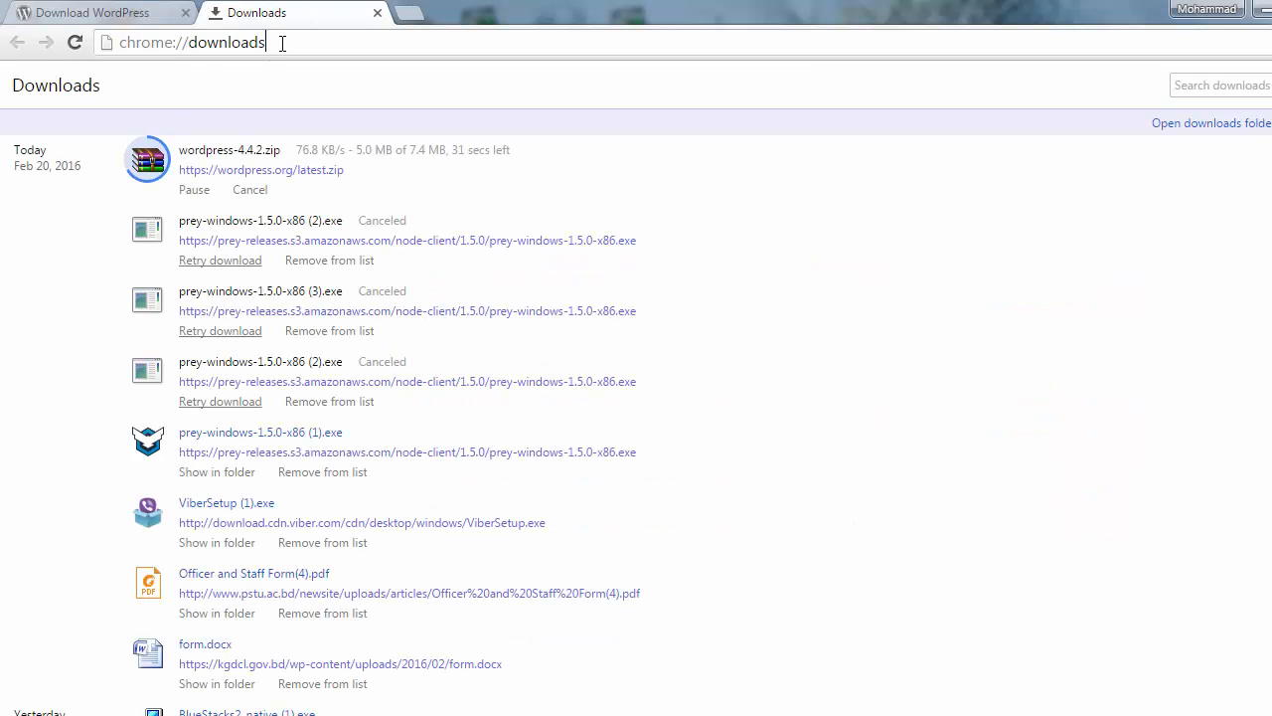
{"action": "left_click", "coordinate": [282, 42]}
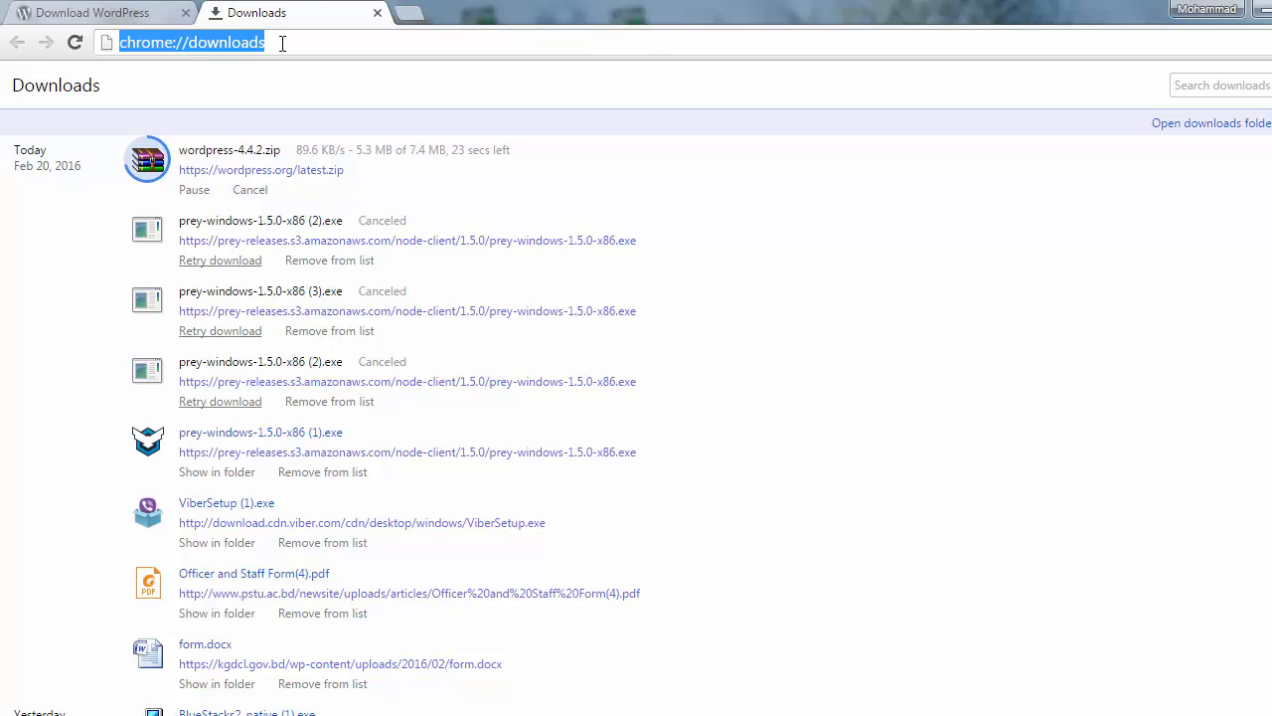
{"action": "key", "text": "ctrl+t"}
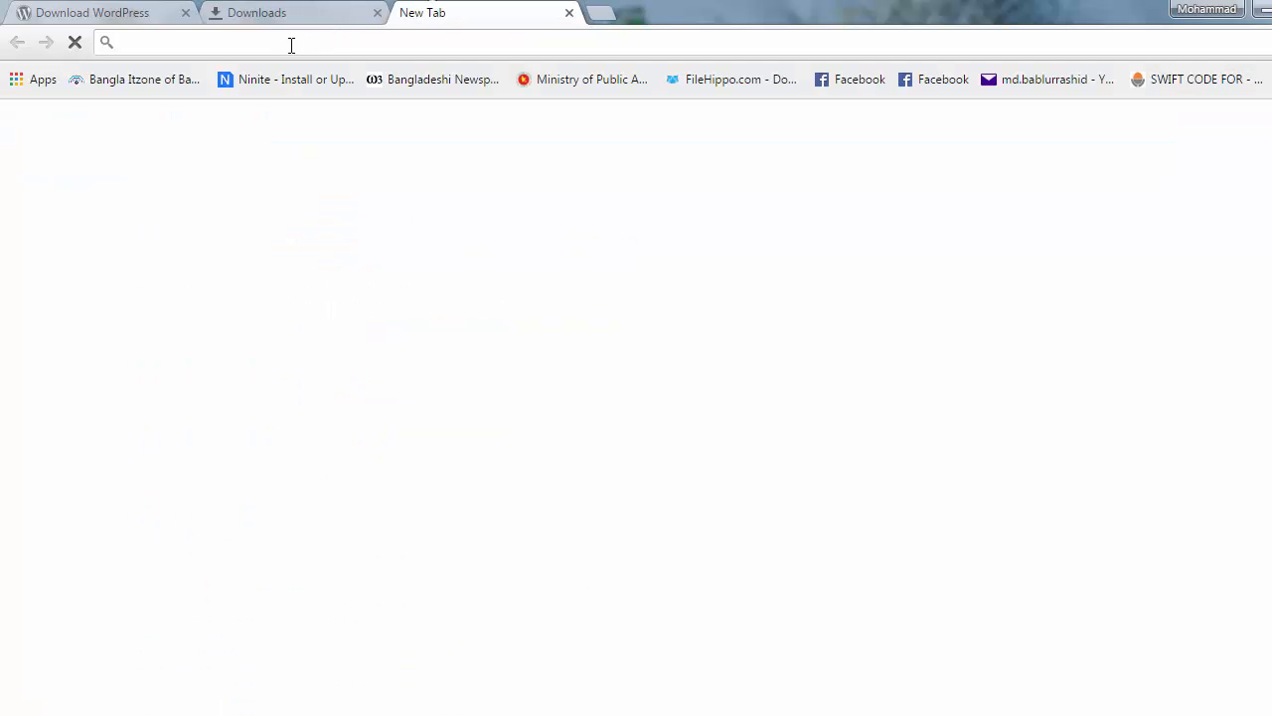
{"action": "type", "text": "banglaitzone.com"}
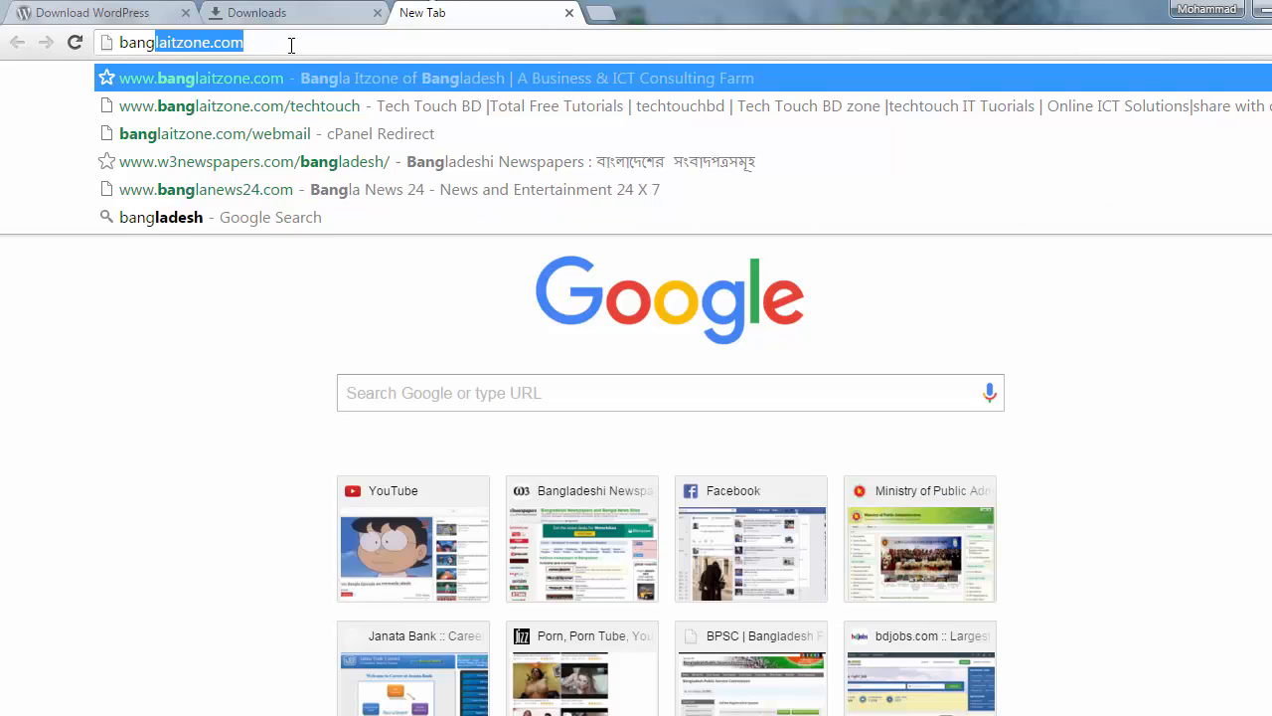
{"action": "key", "text": "Return"}
Load the cPanel login page at banglaitzone.com/cpanel
{"action": "double_click", "coordinate": [307, 43]}
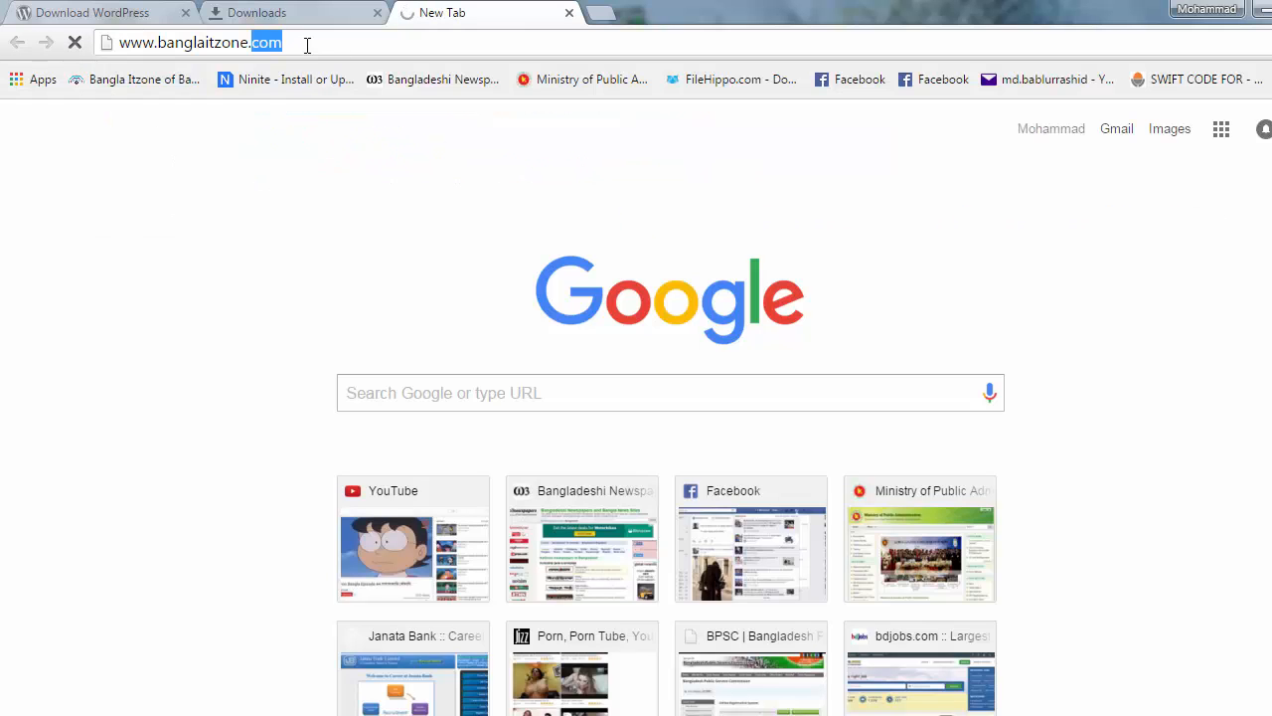
{"action": "left_click", "coordinate": [307, 43]}
{"action": "type", "text": "/c"}
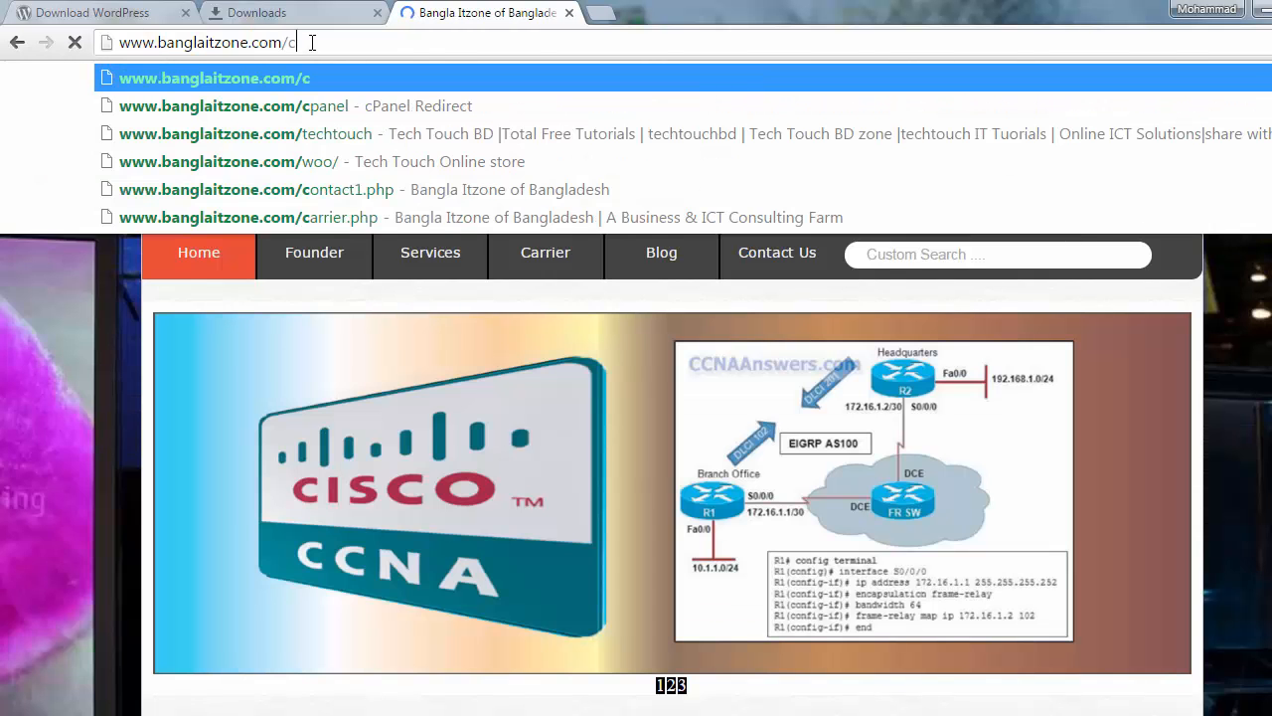
{"action": "type", "text": "panel"}
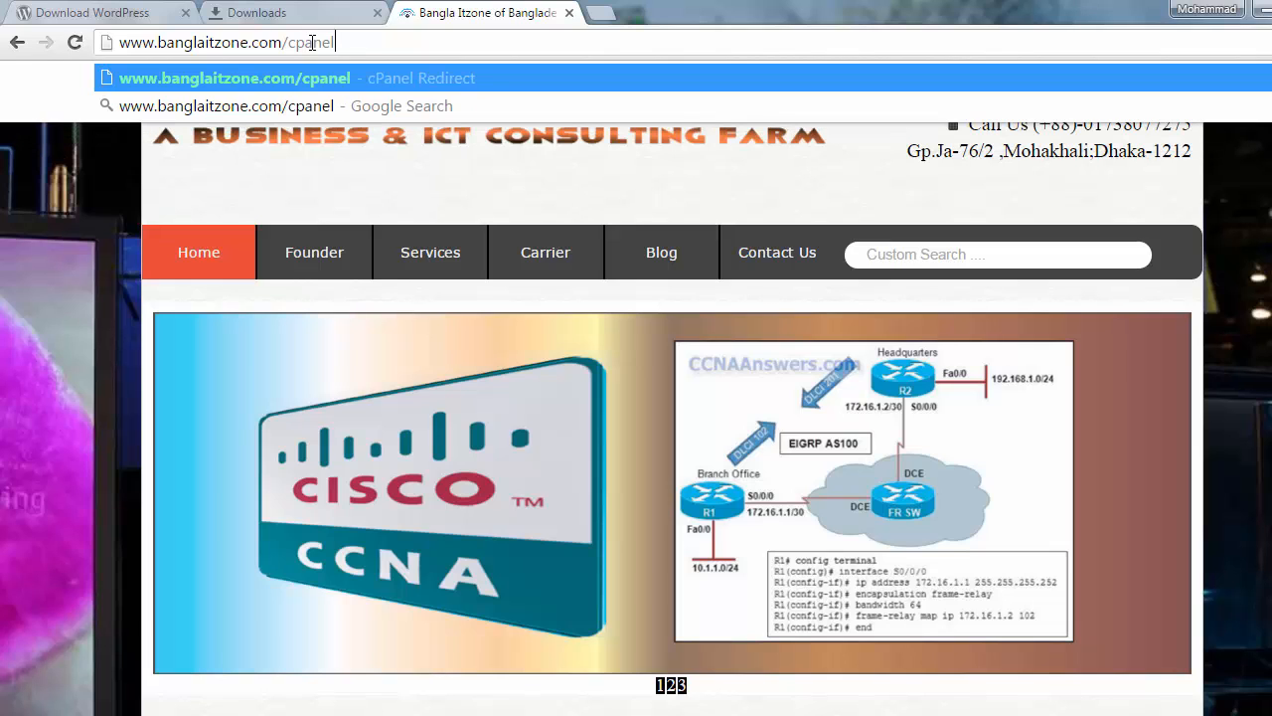
{"action": "key", "text": "Return"}
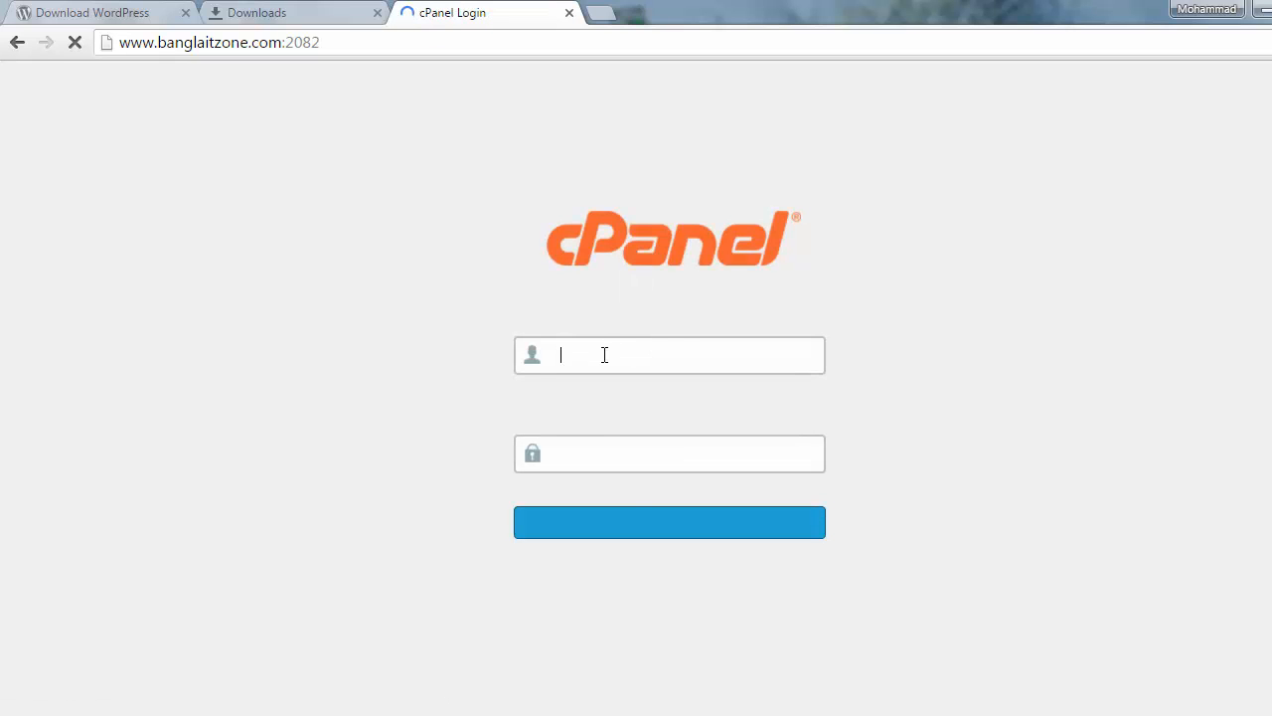
Log in to cPanel using the saved username and the account password
{"action": "left_click", "coordinate": [617, 461]}
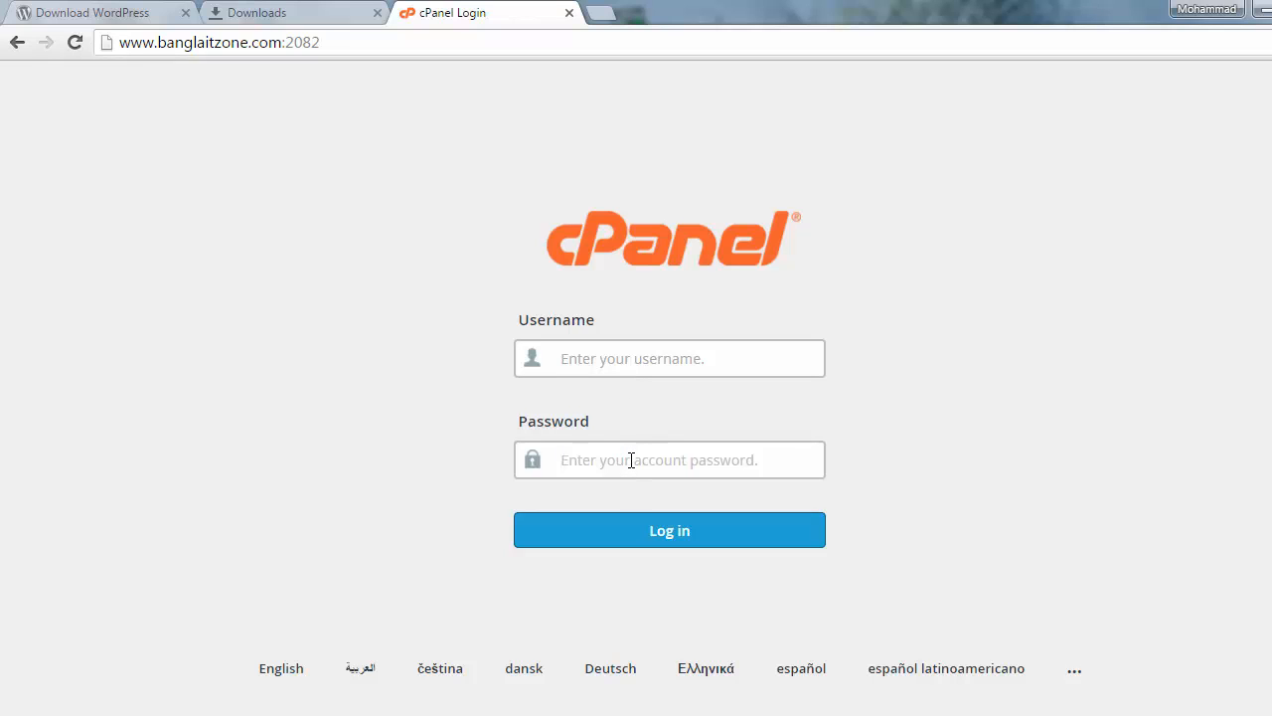
{"action": "left_click", "coordinate": [1193, 715]}
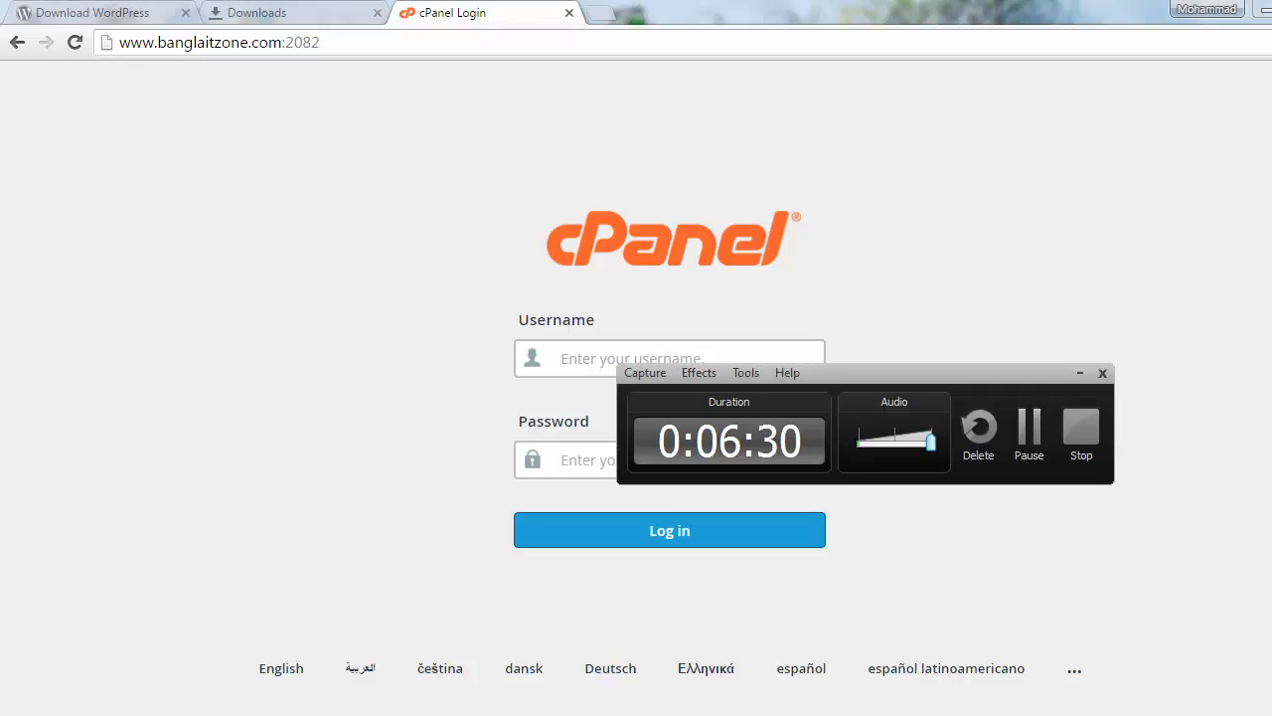
{"action": "left_click", "coordinate": [1037, 452]}
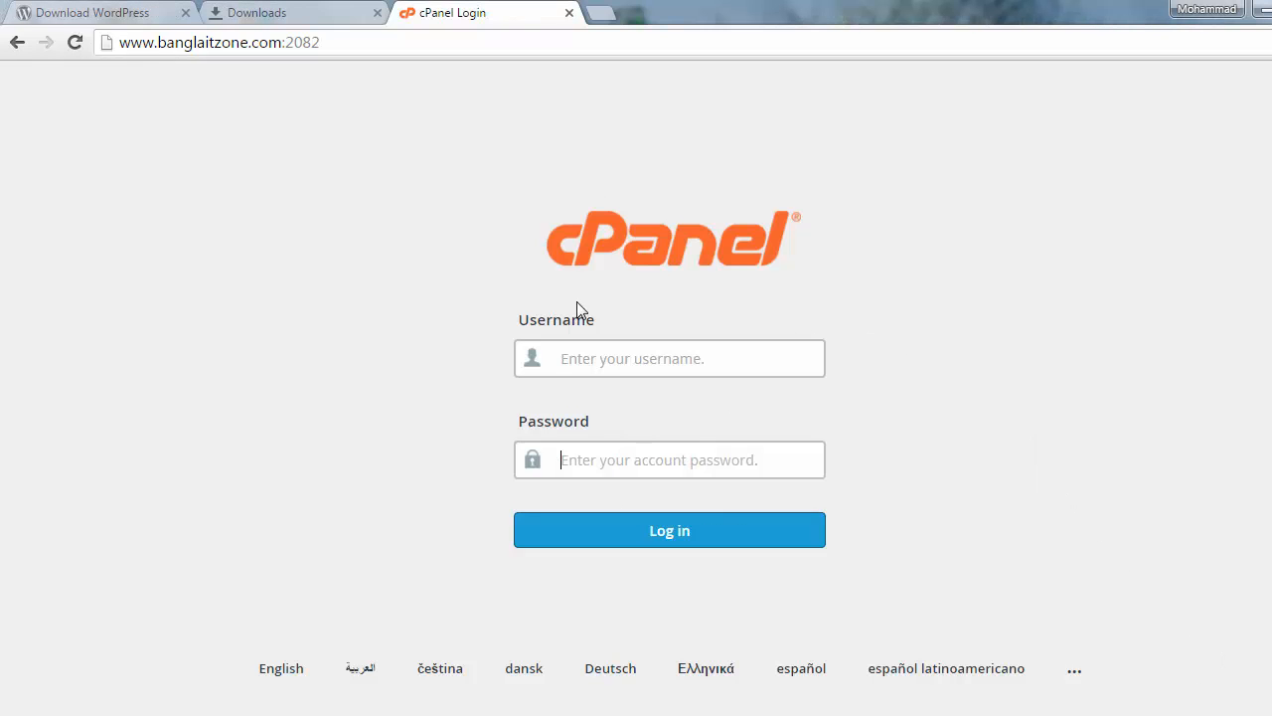
{"action": "left_click", "coordinate": [611, 358]}
{"action": "type", "text": "ba"}
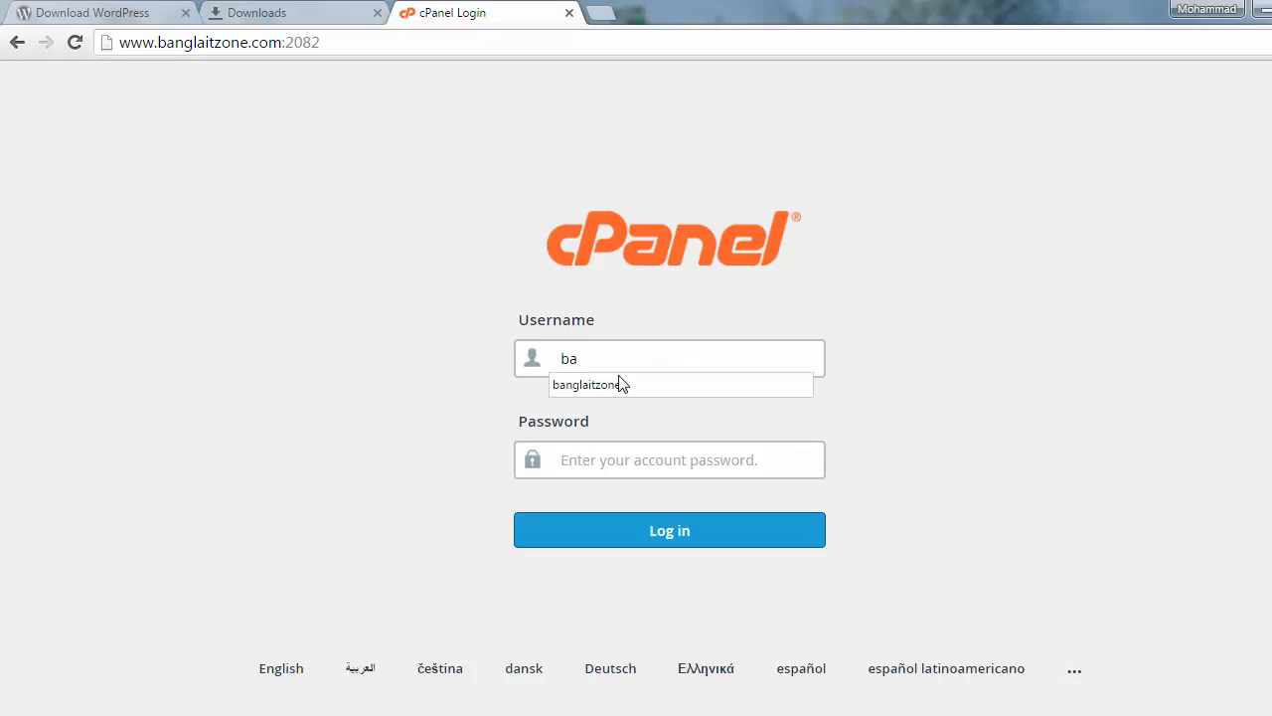
{"action": "left_click", "coordinate": [614, 381]}
{"action": "left_click", "coordinate": [612, 461]}
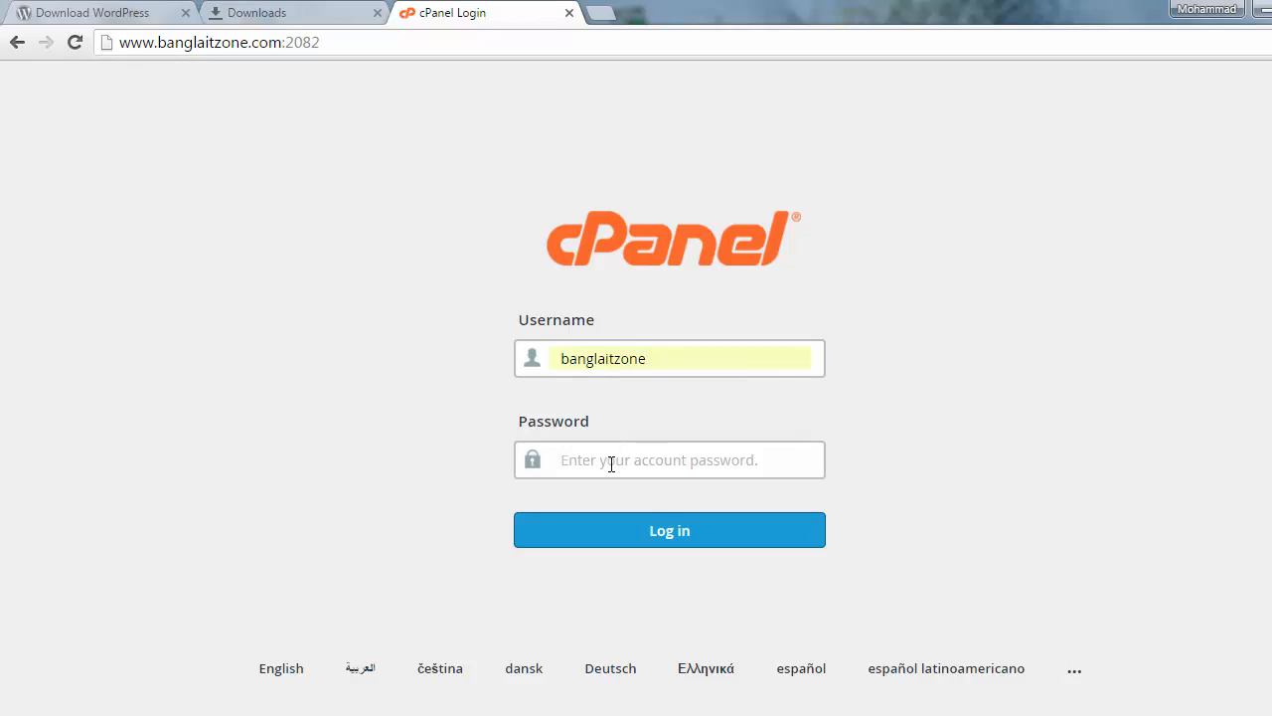
{"action": "type", "text": "************"}
{"action": "left_click", "coordinate": [646, 541]}
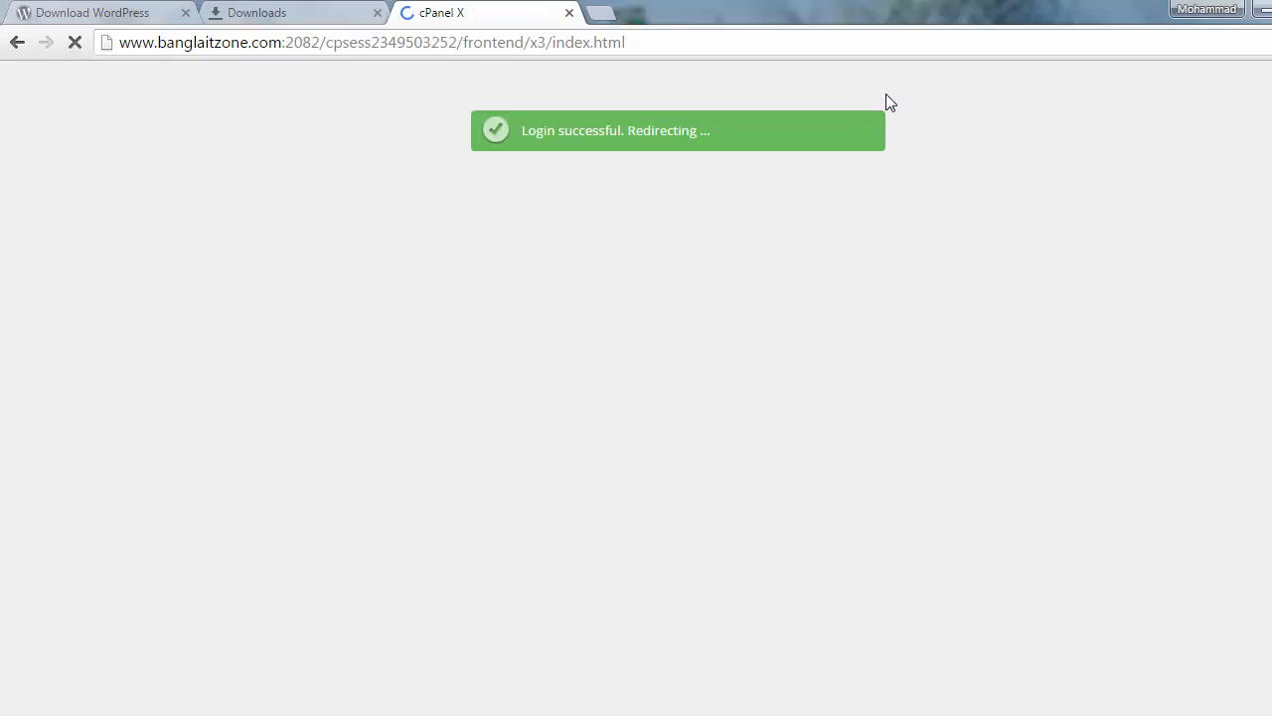
Open the File Manager at the public_html web root
{"action": "scroll", "coordinate": [480, 395], "scroll_direction": "down", "scroll_amount": 2}
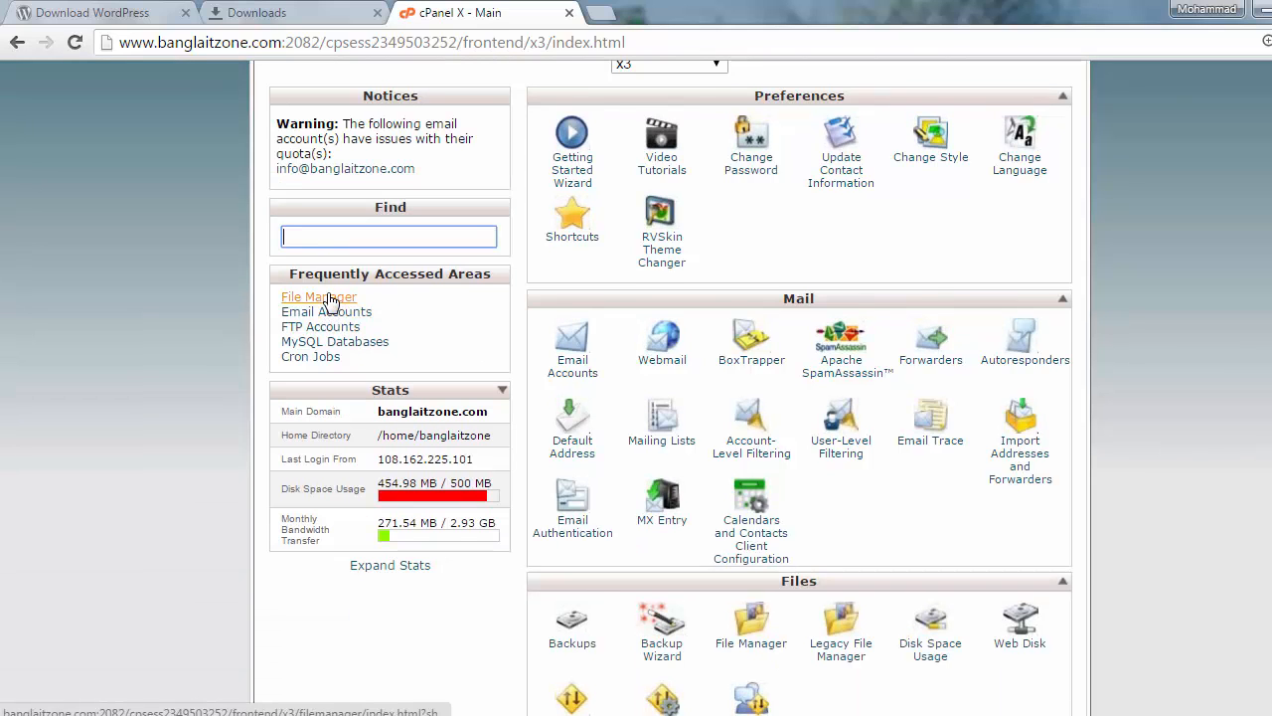
{"action": "left_click", "coordinate": [326, 300]}
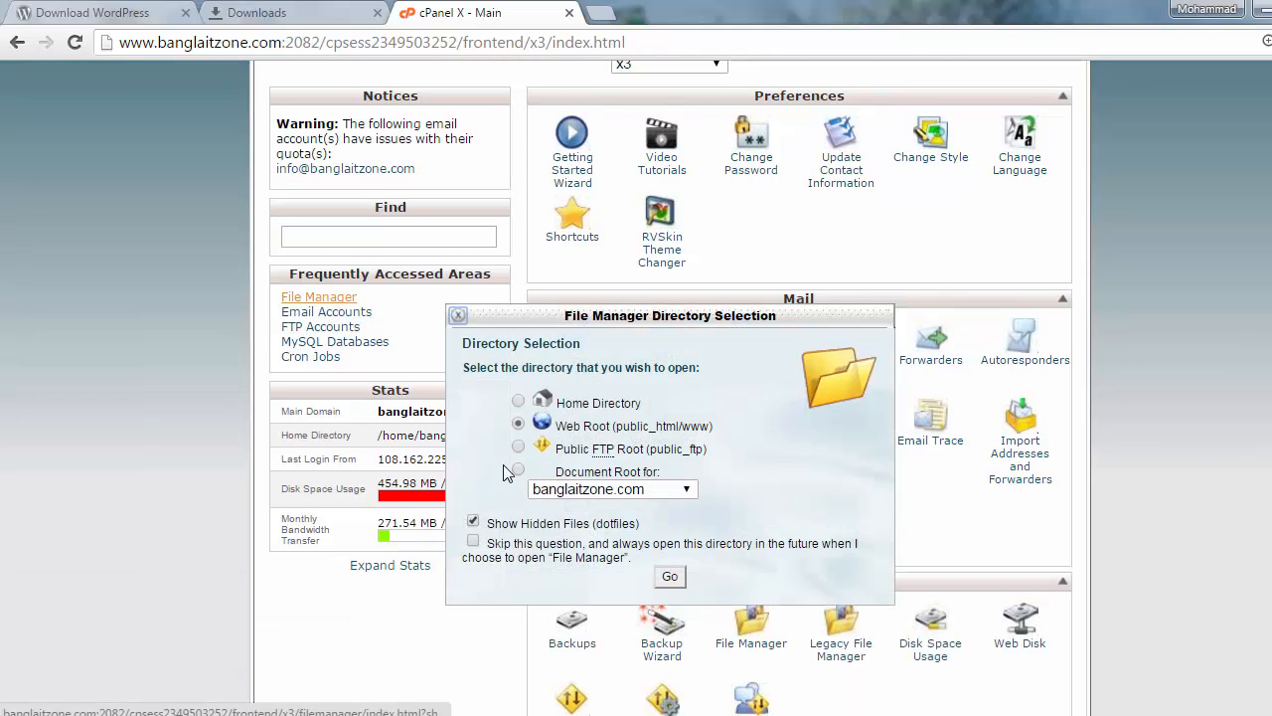
{"action": "left_click", "coordinate": [670, 576]}
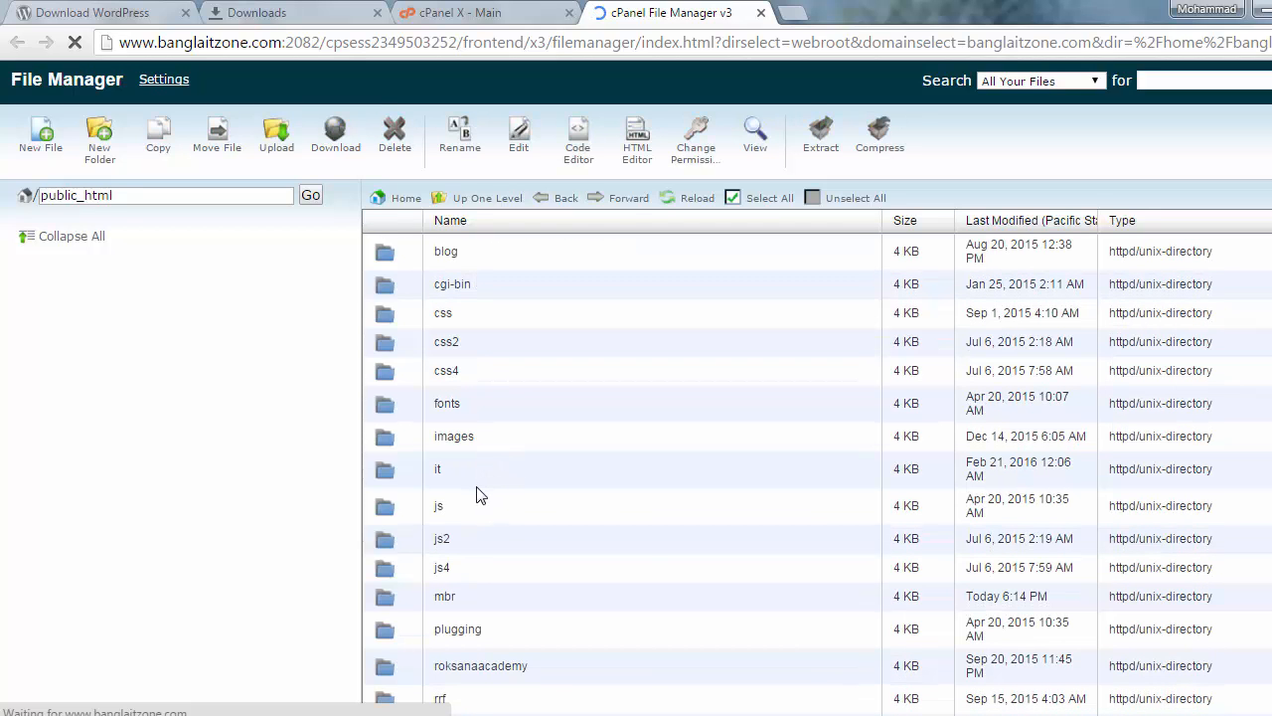
{"action": "right_click", "coordinate": [480, 484]}
{"action": "left_click", "coordinate": [276, 345]}
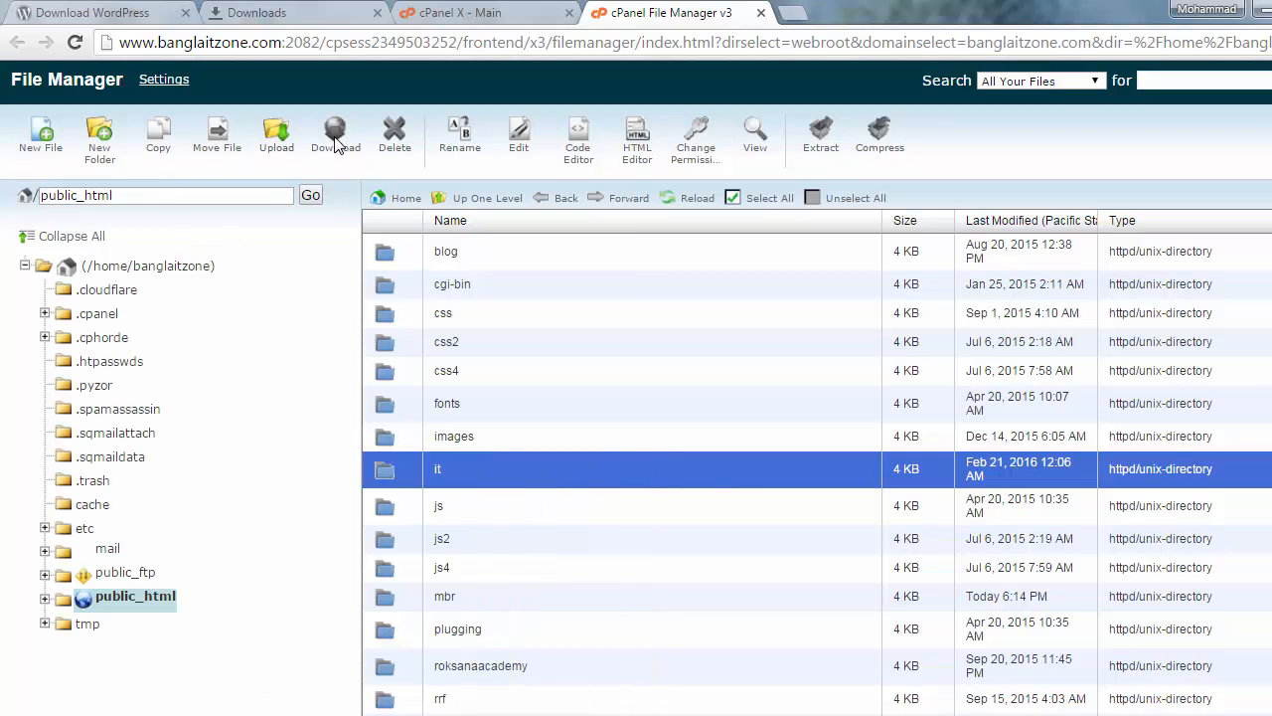
Try creating a folder named 'tut' in public_html and dismiss the already-exists error
{"action": "left_click", "coordinate": [101, 146]}
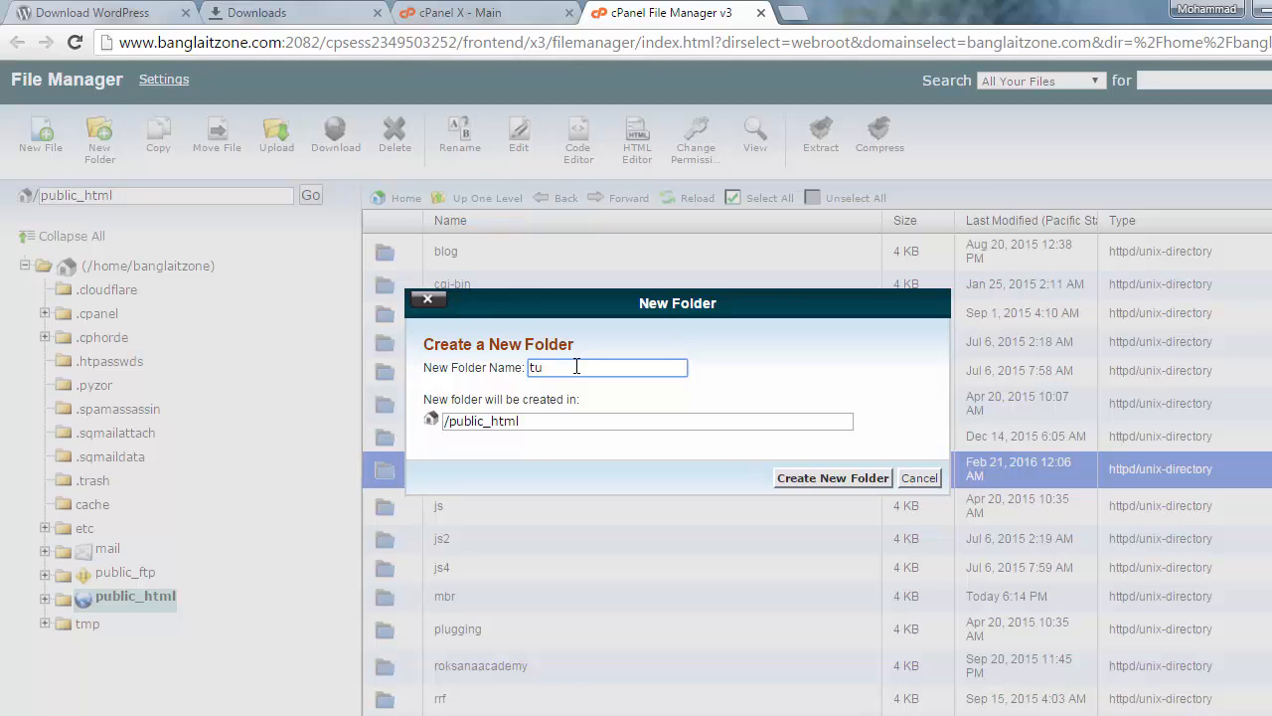
{"action": "type", "text": "tut"}
{"action": "left_click", "coordinate": [824, 477]}
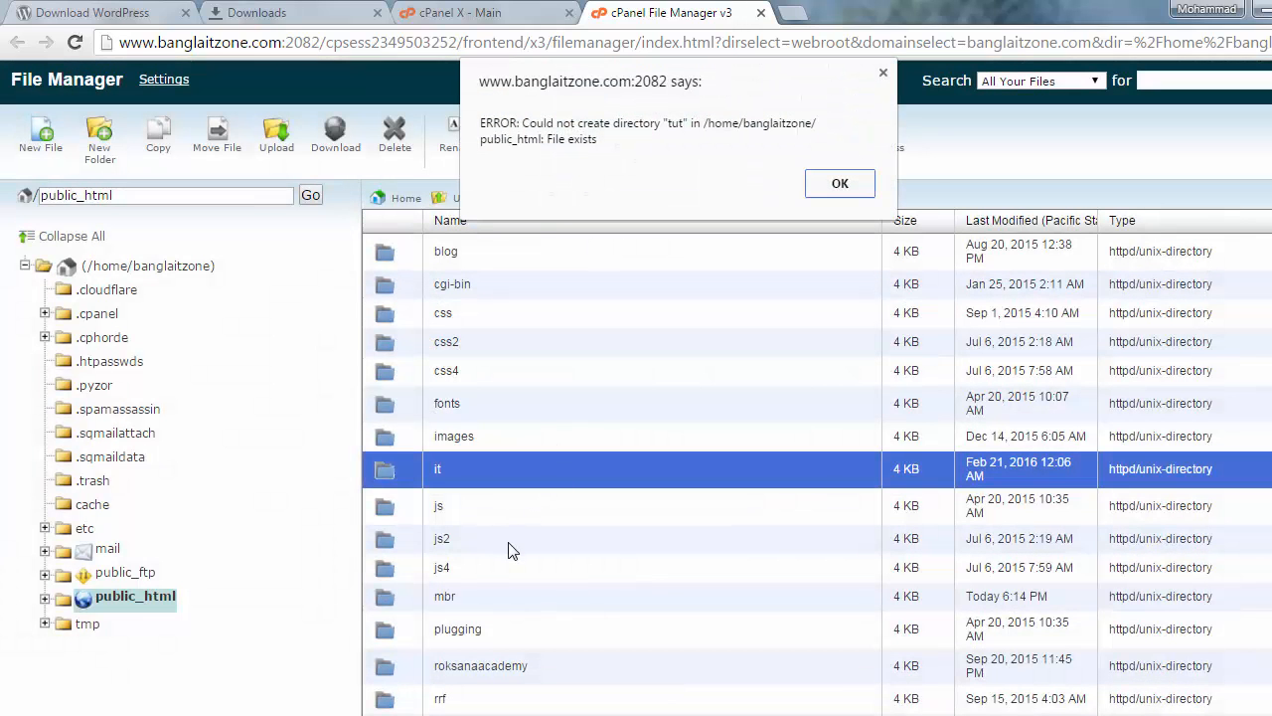
{"action": "left_click", "coordinate": [824, 186]}
Create a new folder 'tutt' in public_html, then close the File Manager tab
{"action": "scroll", "coordinate": [442, 505], "scroll_direction": "down", "scroll_amount": 10}
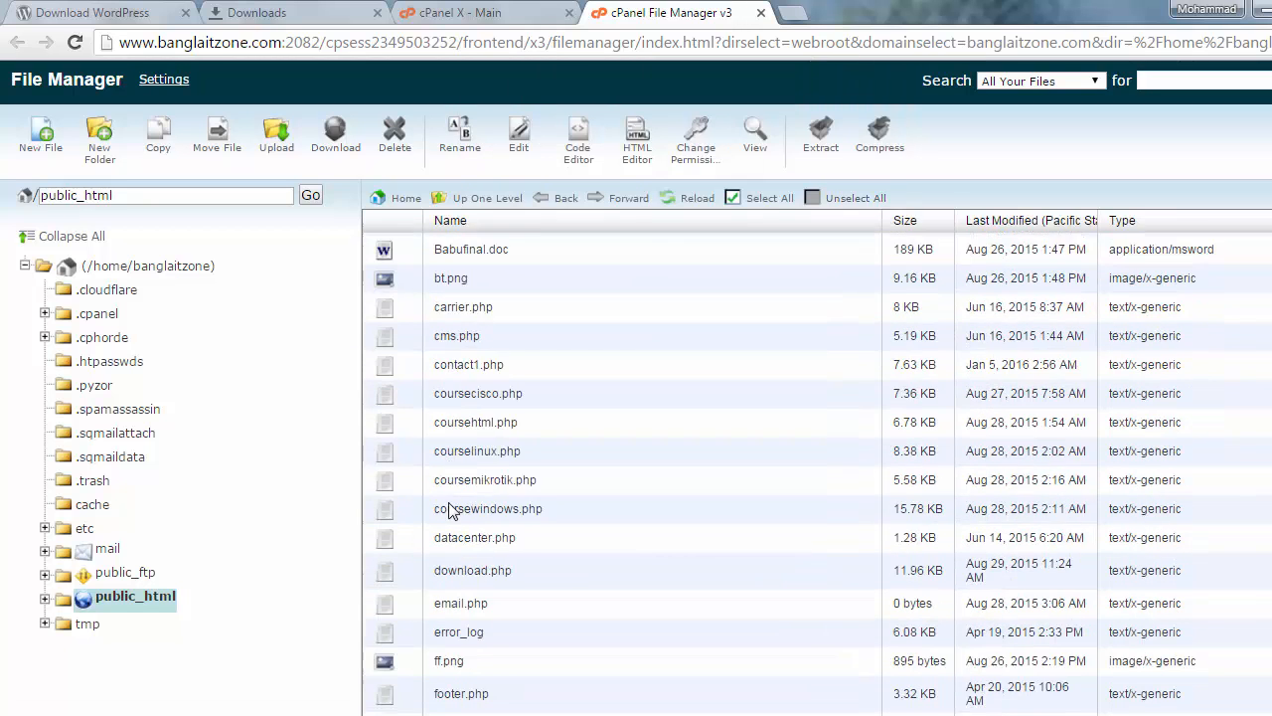
{"action": "scroll", "coordinate": [449, 507], "scroll_direction": "down", "scroll_amount": 5}
{"action": "scroll", "coordinate": [450, 507], "scroll_direction": "up", "scroll_amount": 14}
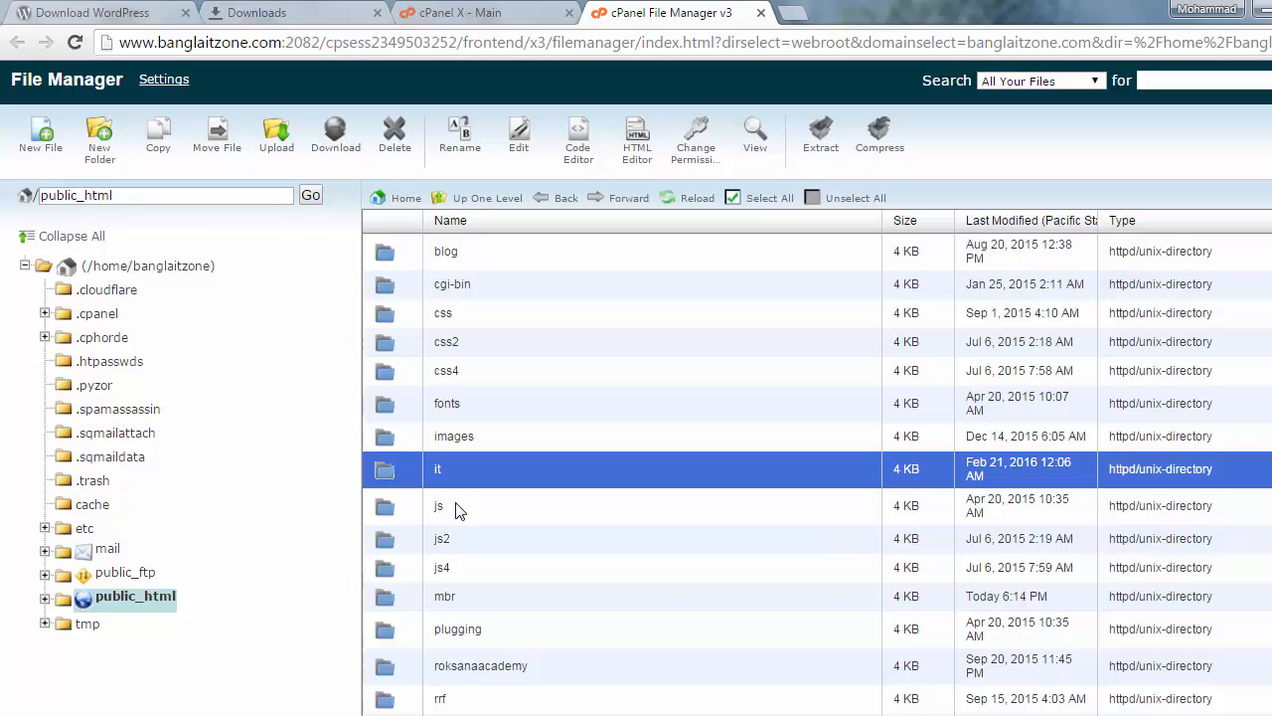
{"action": "left_click", "coordinate": [454, 510]}
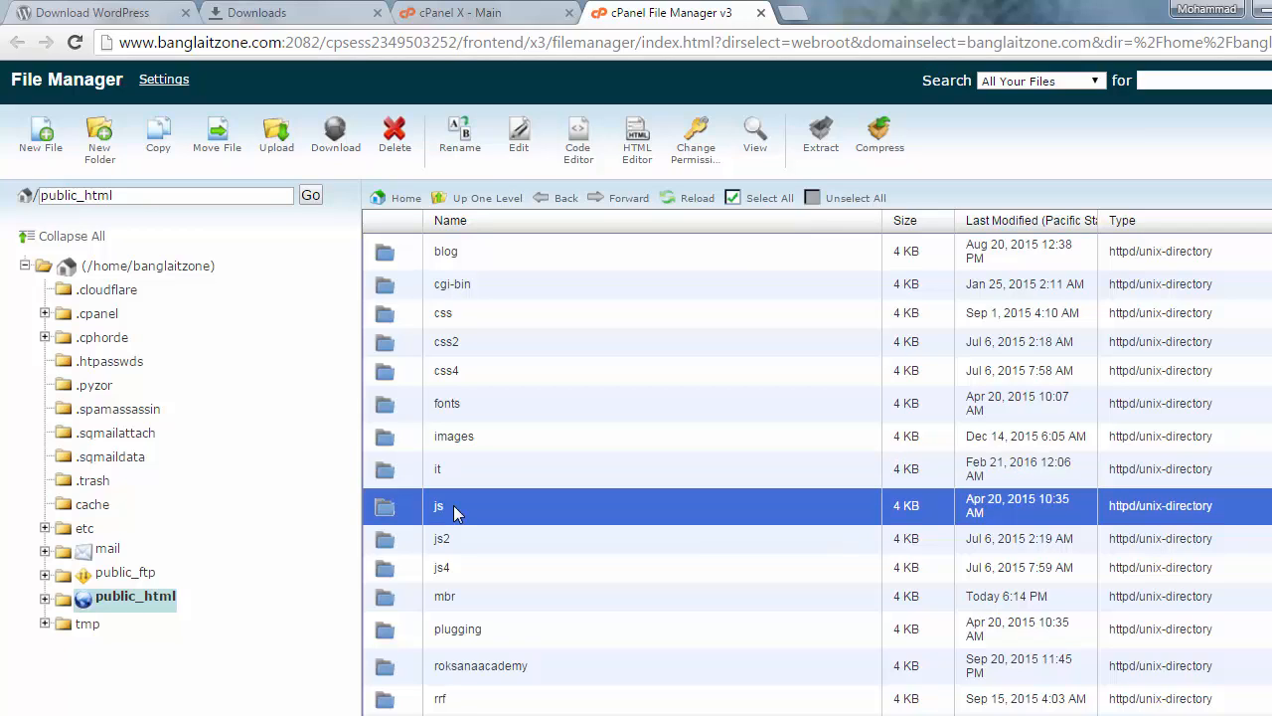
{"action": "left_click", "coordinate": [472, 545]}
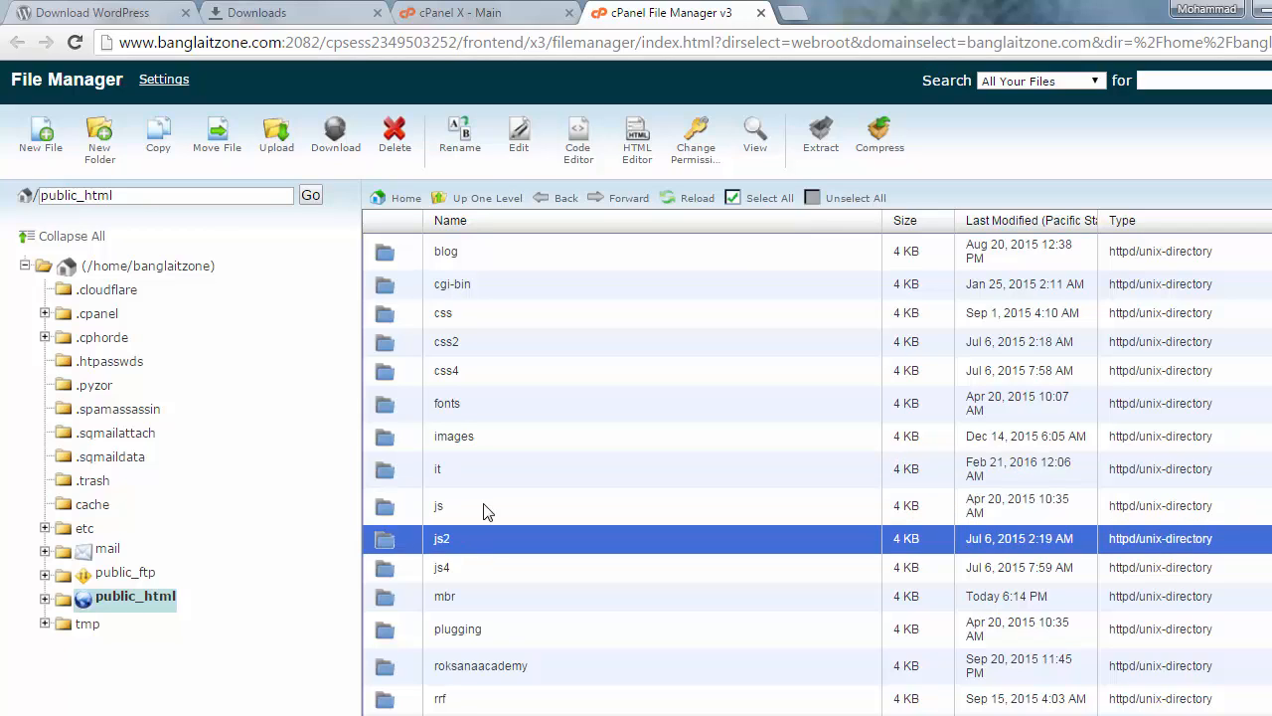
{"action": "left_click", "coordinate": [100, 149]}
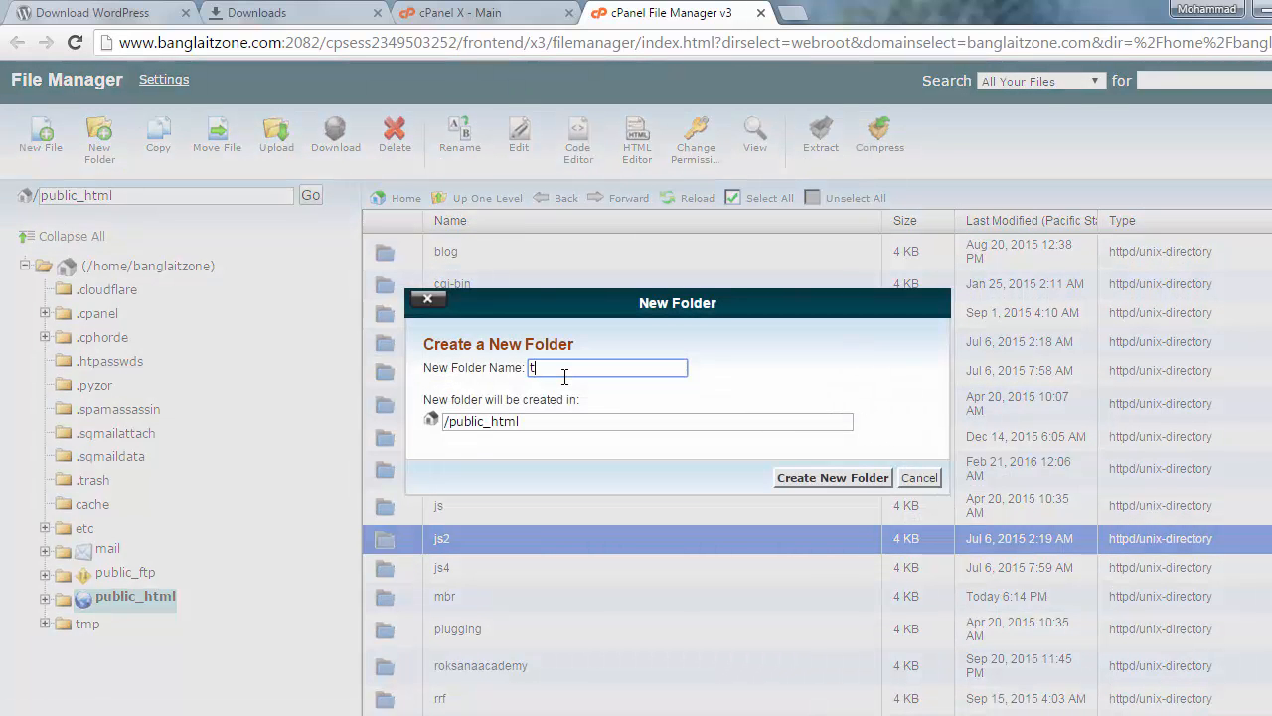
{"action": "left_click", "coordinate": [833, 477]}
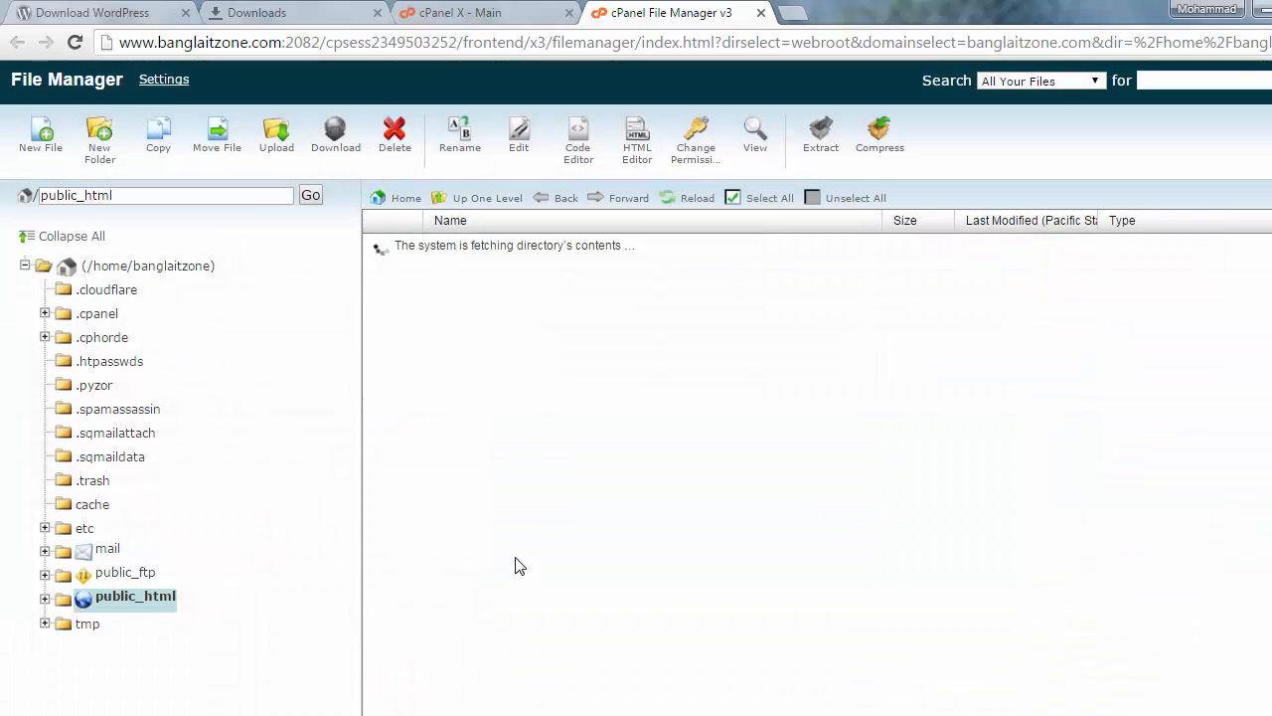
{"action": "scroll", "coordinate": [515, 545], "scroll_direction": "down", "scroll_amount": 15}
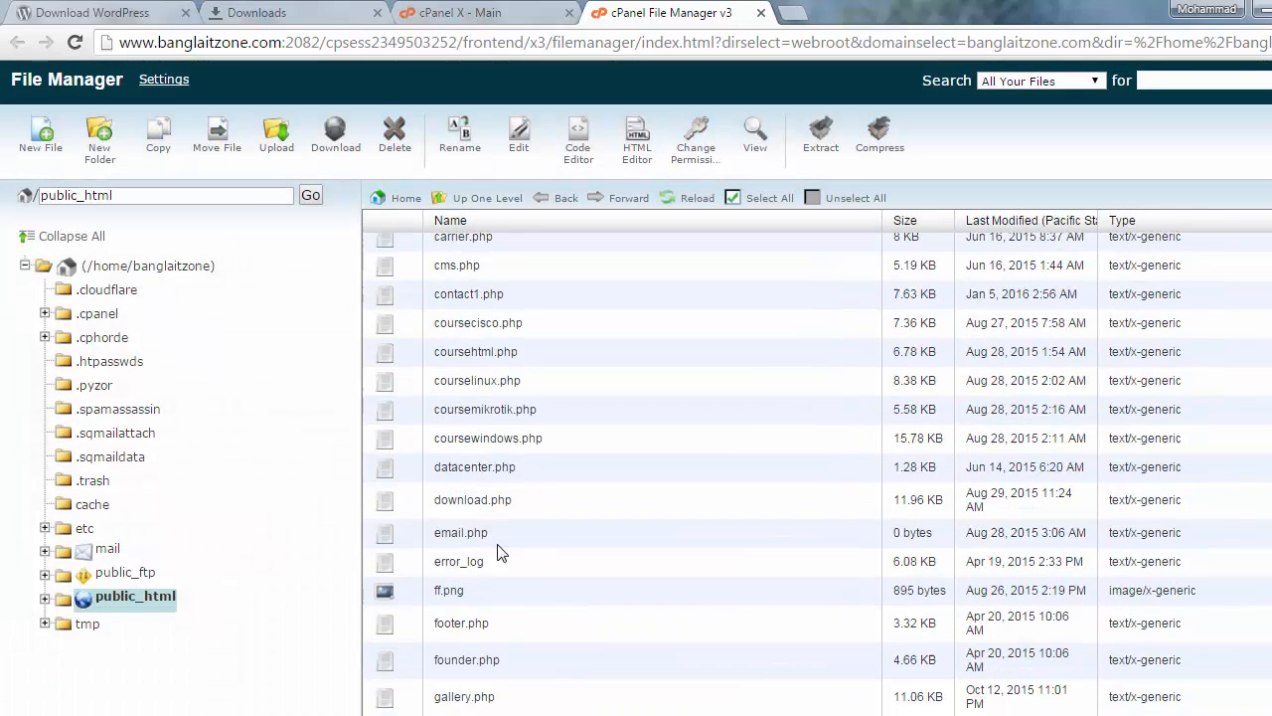
{"action": "left_click", "coordinate": [761, 13]}
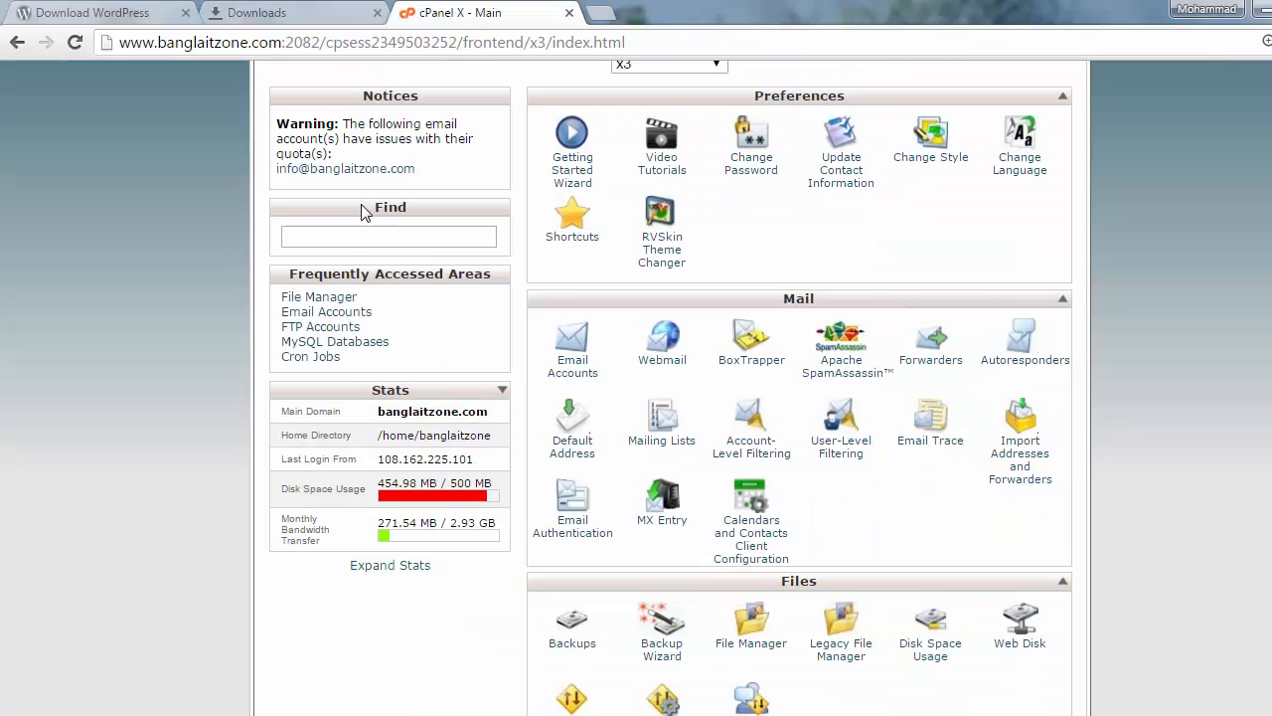
Create a MySQL database named 'tut', producing banglait_tut, and return to MySQL Databases
{"action": "left_click", "coordinate": [343, 344]}
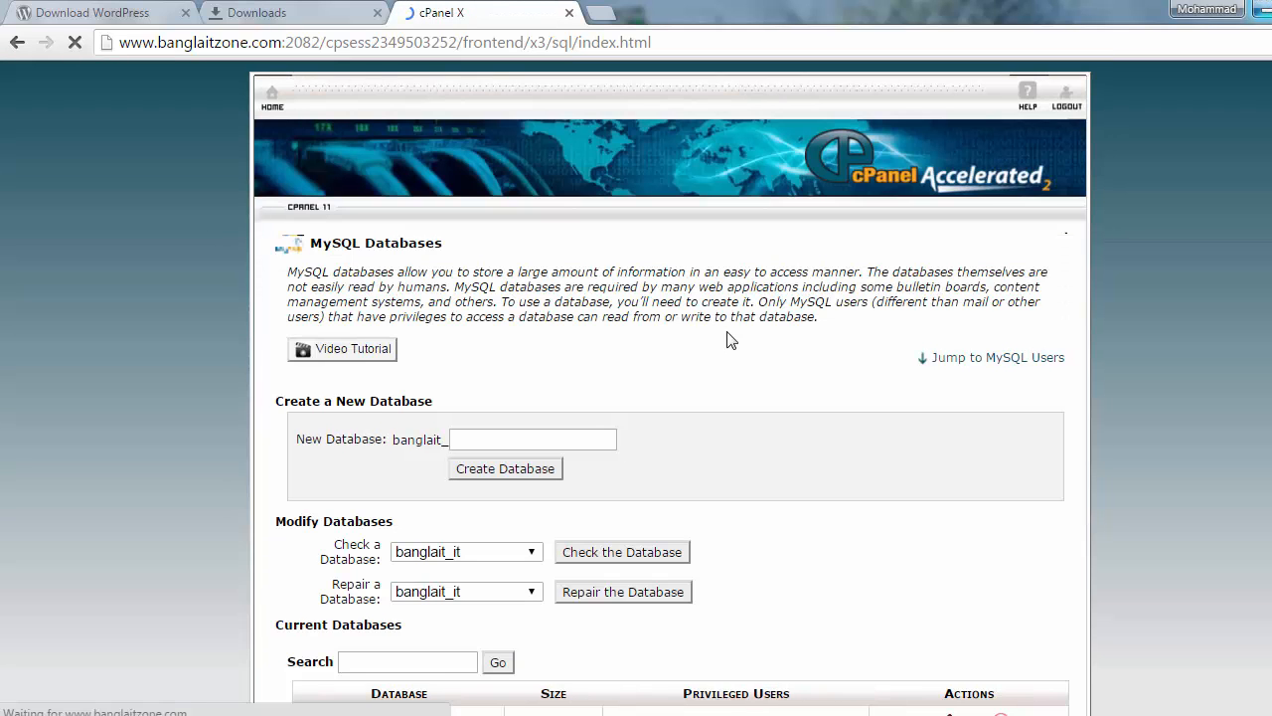
{"action": "scroll", "coordinate": [731, 341], "scroll_direction": "down", "scroll_amount": 2}
{"action": "scroll", "coordinate": [726, 392], "scroll_direction": "down", "scroll_amount": 3}
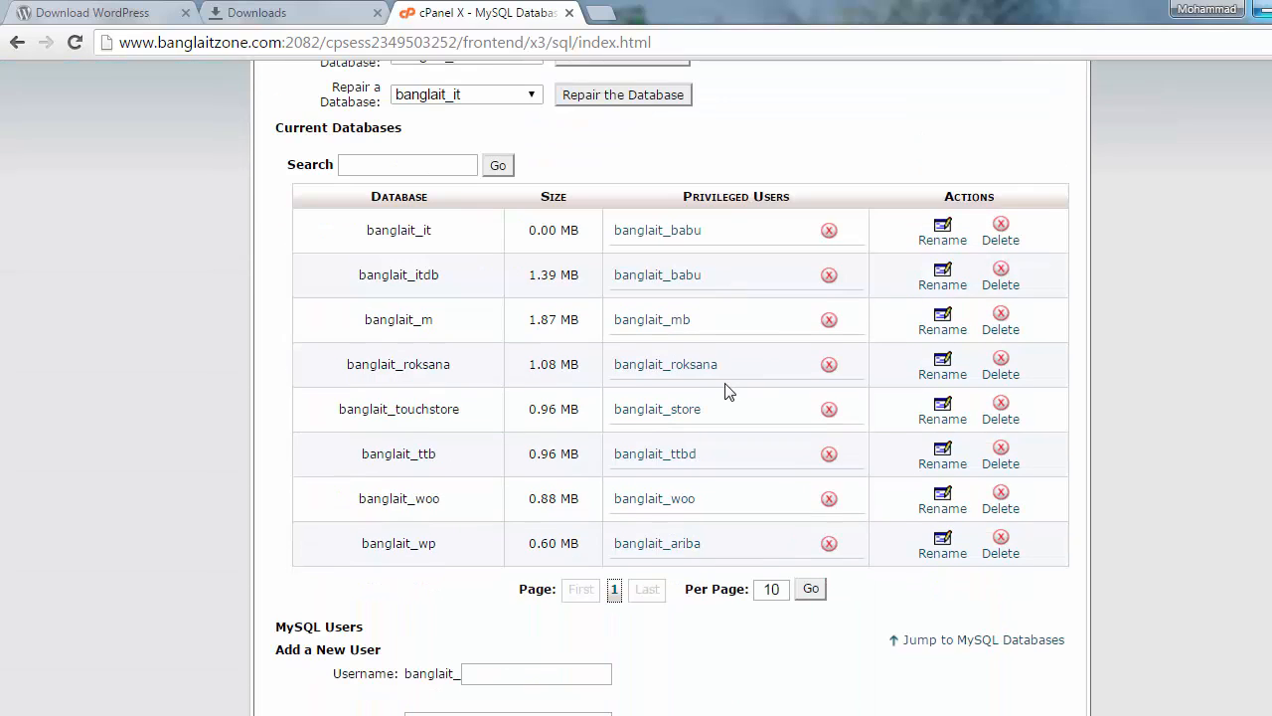
{"action": "scroll", "coordinate": [726, 391], "scroll_direction": "up", "scroll_amount": 3}
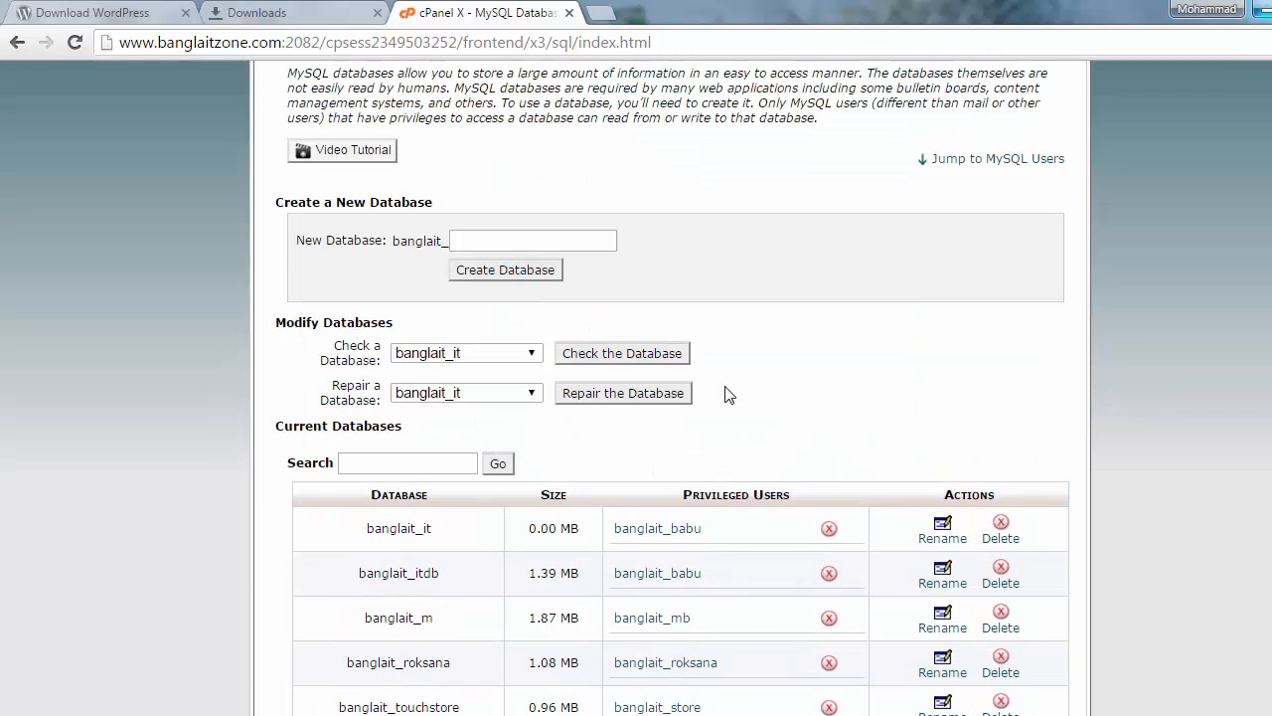
{"action": "left_click", "coordinate": [538, 242]}
{"action": "type", "text": "tut"}
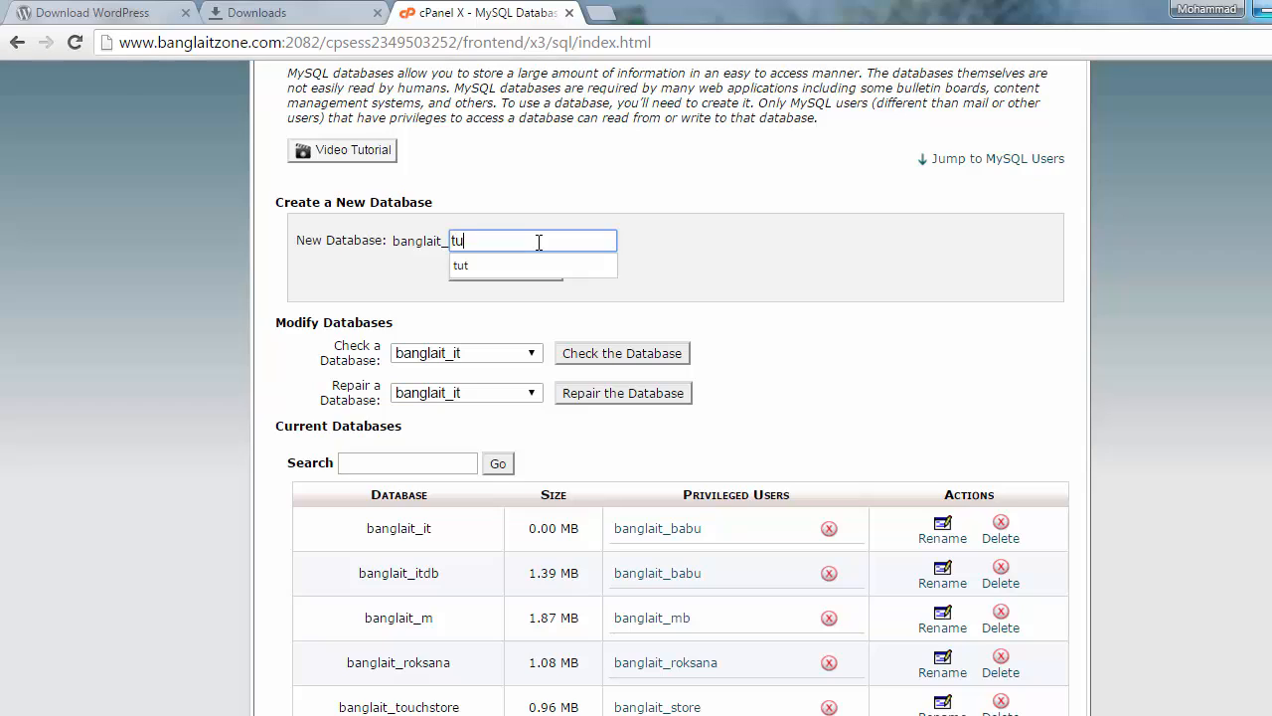
{"action": "left_click", "coordinate": [732, 283]}
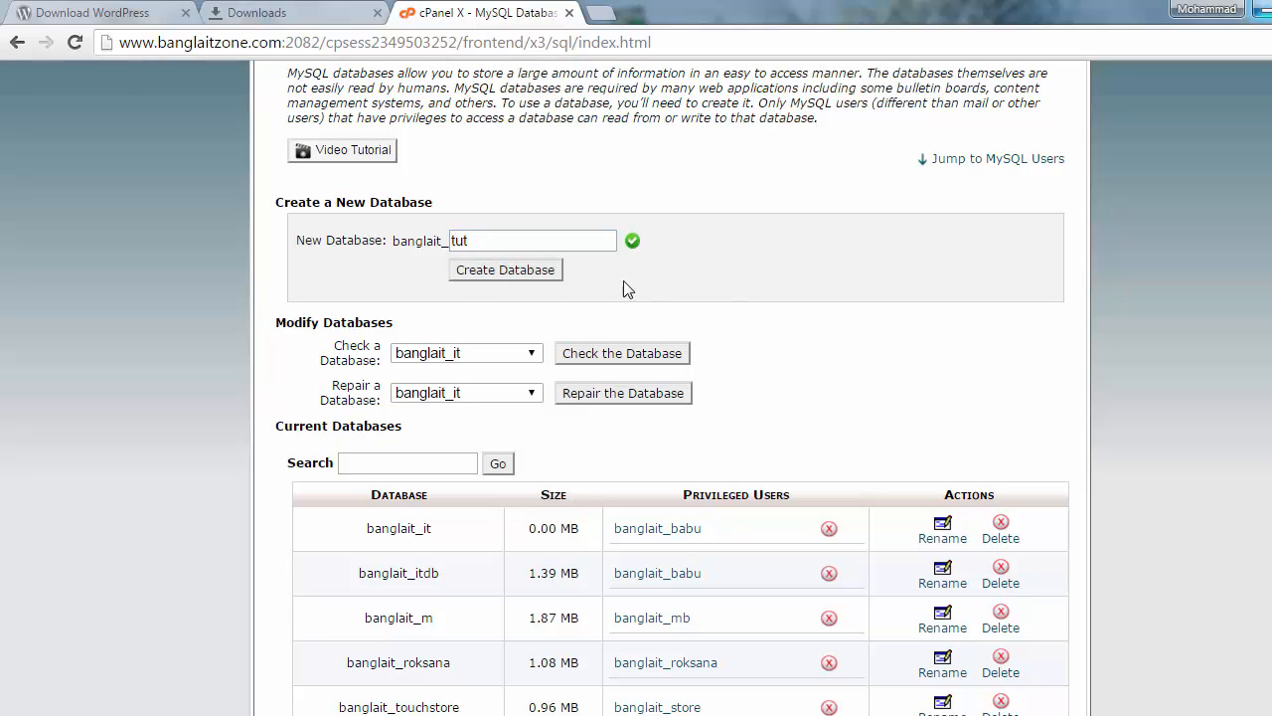
{"action": "left_click", "coordinate": [542, 278]}
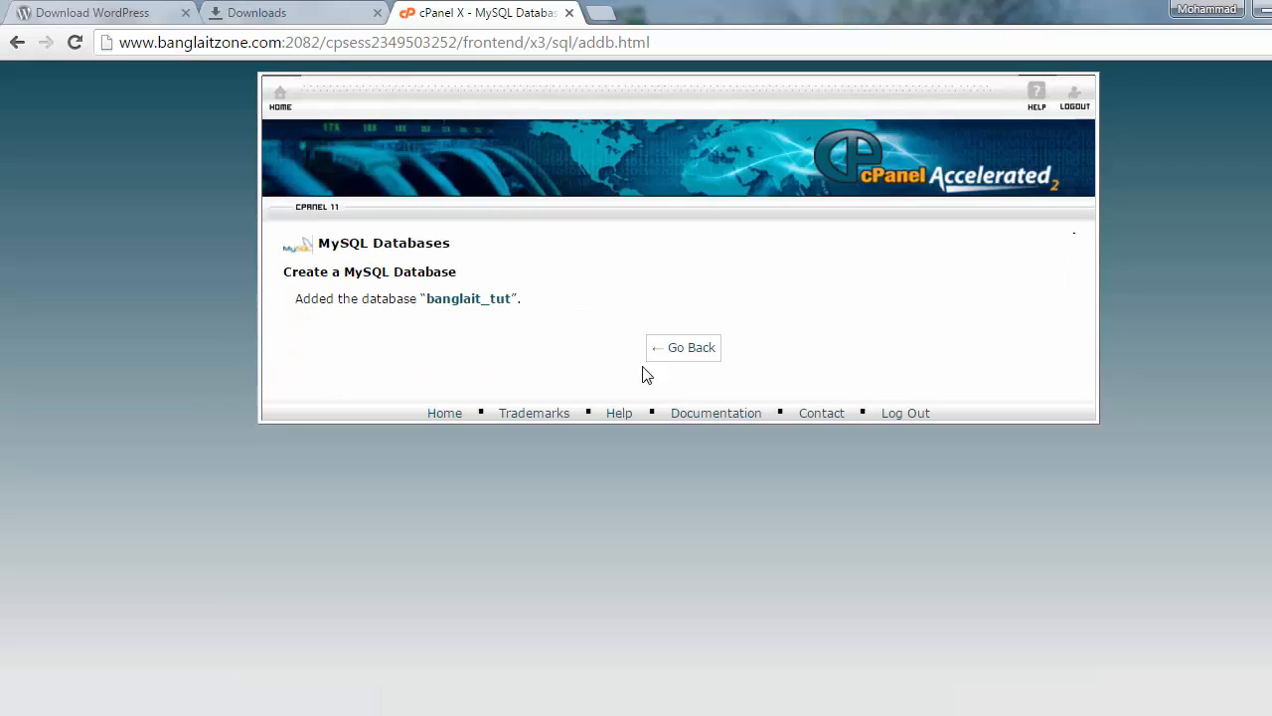
{"action": "left_click", "coordinate": [704, 350]}
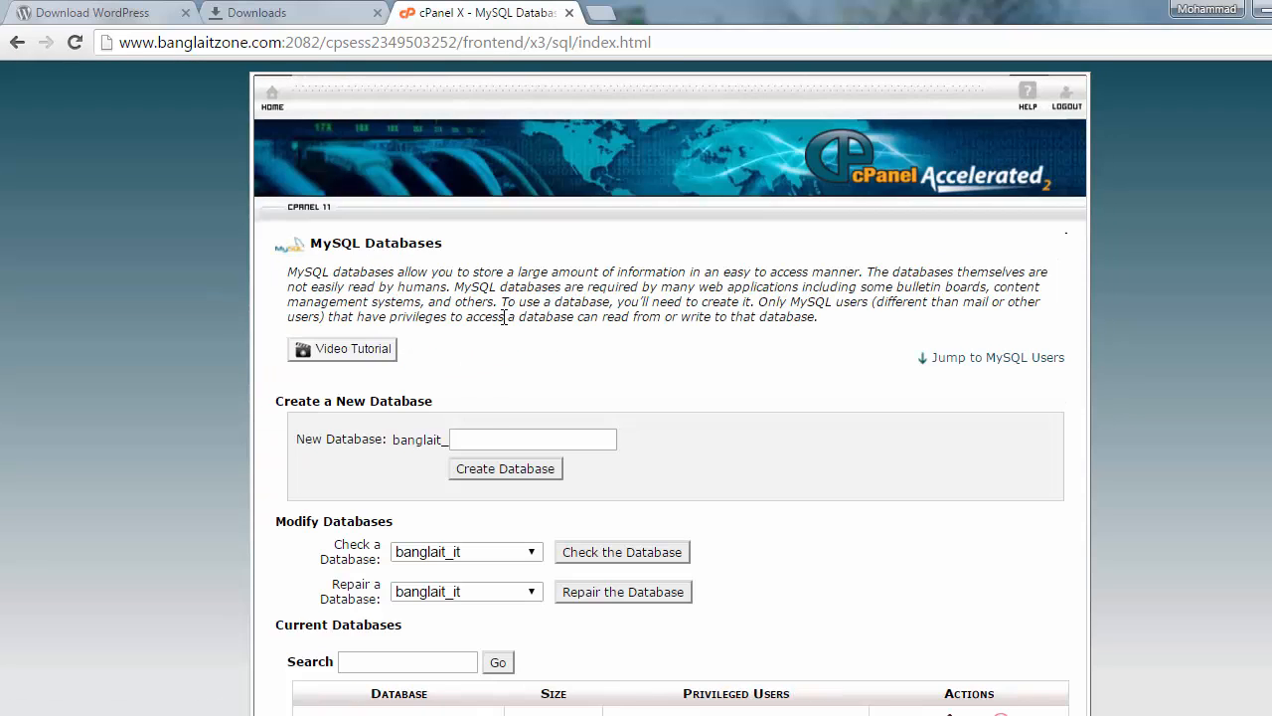
Copy the banglait_tut name from the Current Databases list
{"action": "scroll", "coordinate": [497, 437], "scroll_direction": "down", "scroll_amount": 7}
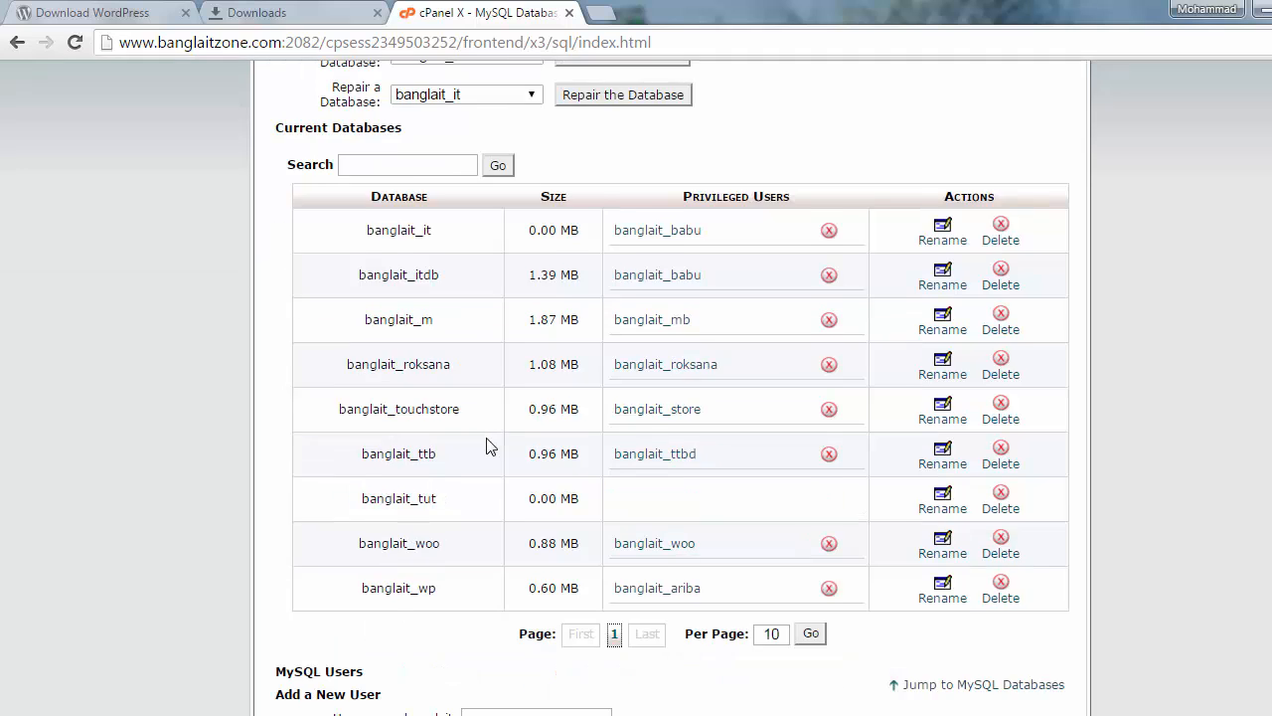
{"action": "left_click_drag", "start_coordinate": [439, 300], "coordinate": [355, 300]}
{"action": "right_click", "coordinate": [384, 302]}
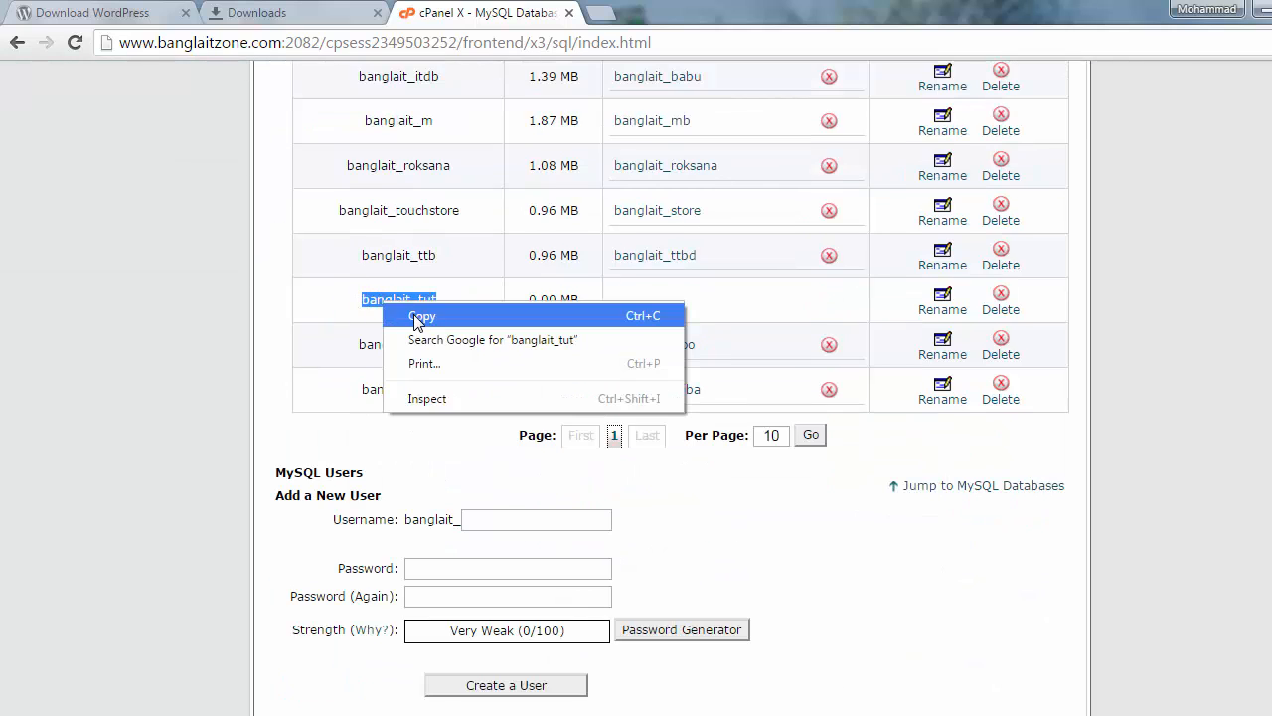
{"action": "left_click", "coordinate": [417, 318]}
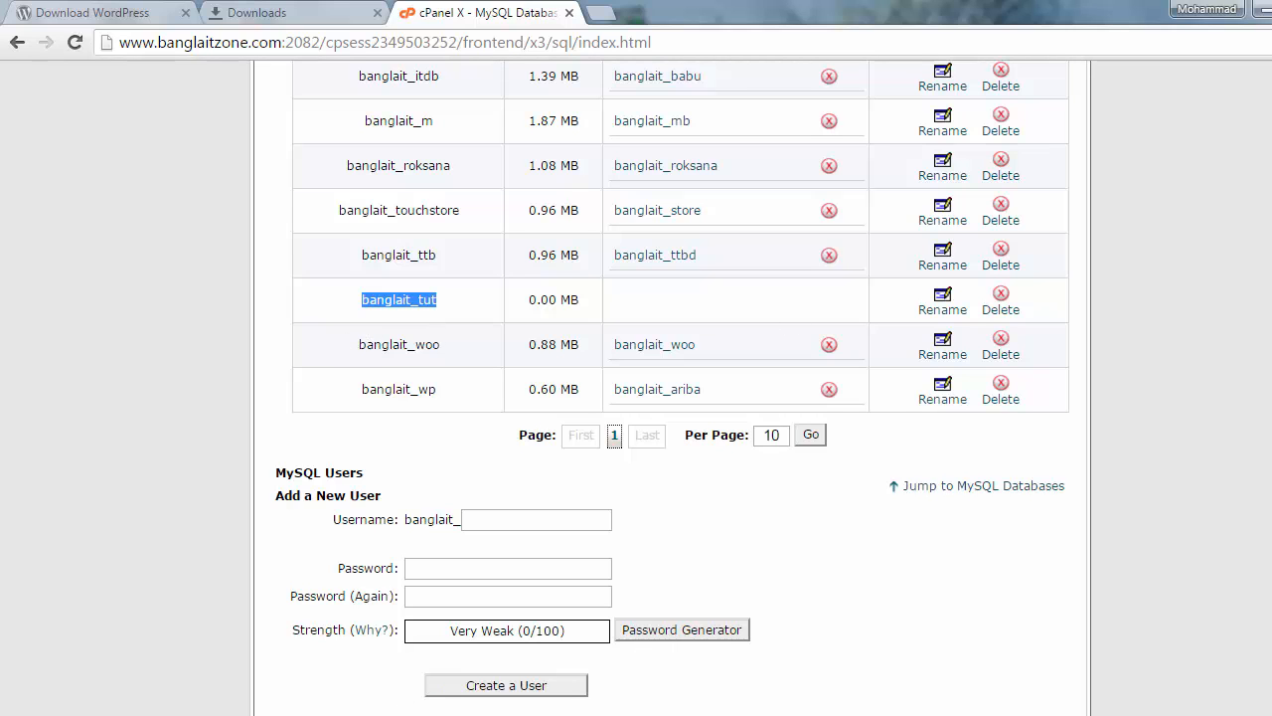
Add 'banglait_tut' after 'Database:' in the Doc notes and begin a 'Mysql user:' line
{"action": "left_click", "coordinate": [427, 656]}
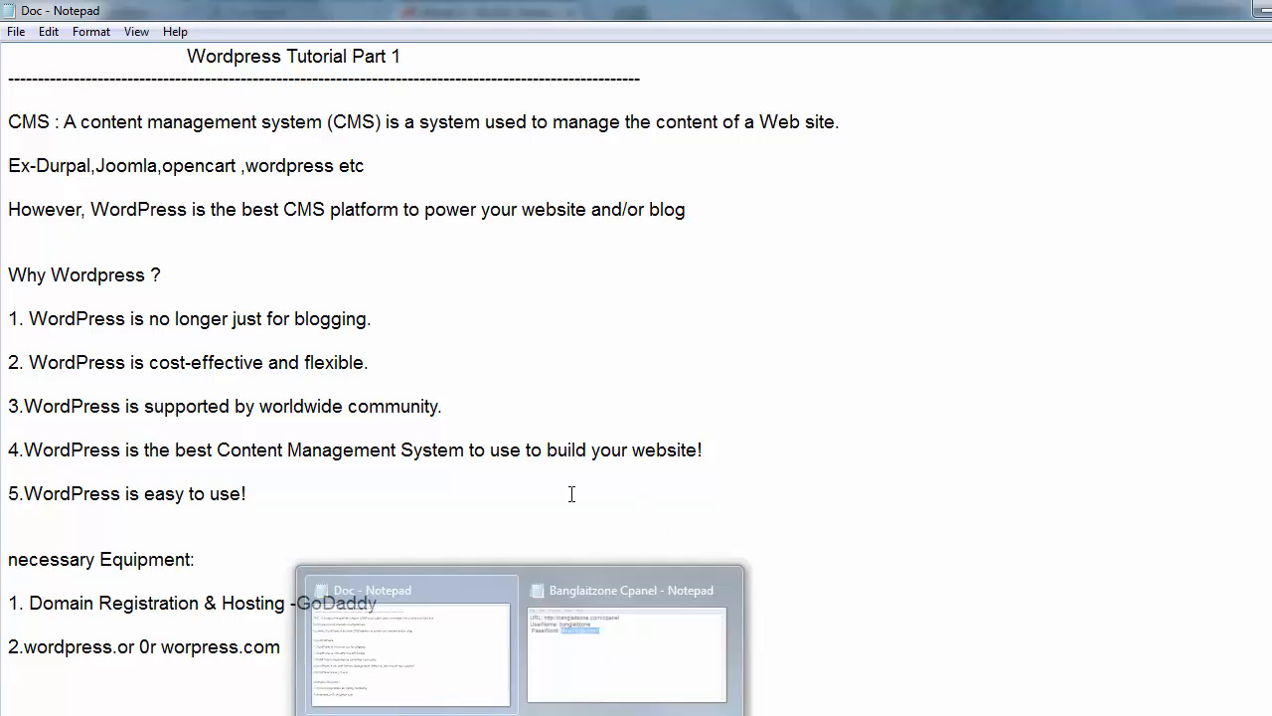
{"action": "scroll", "coordinate": [571, 494], "scroll_direction": "down", "scroll_amount": 2}
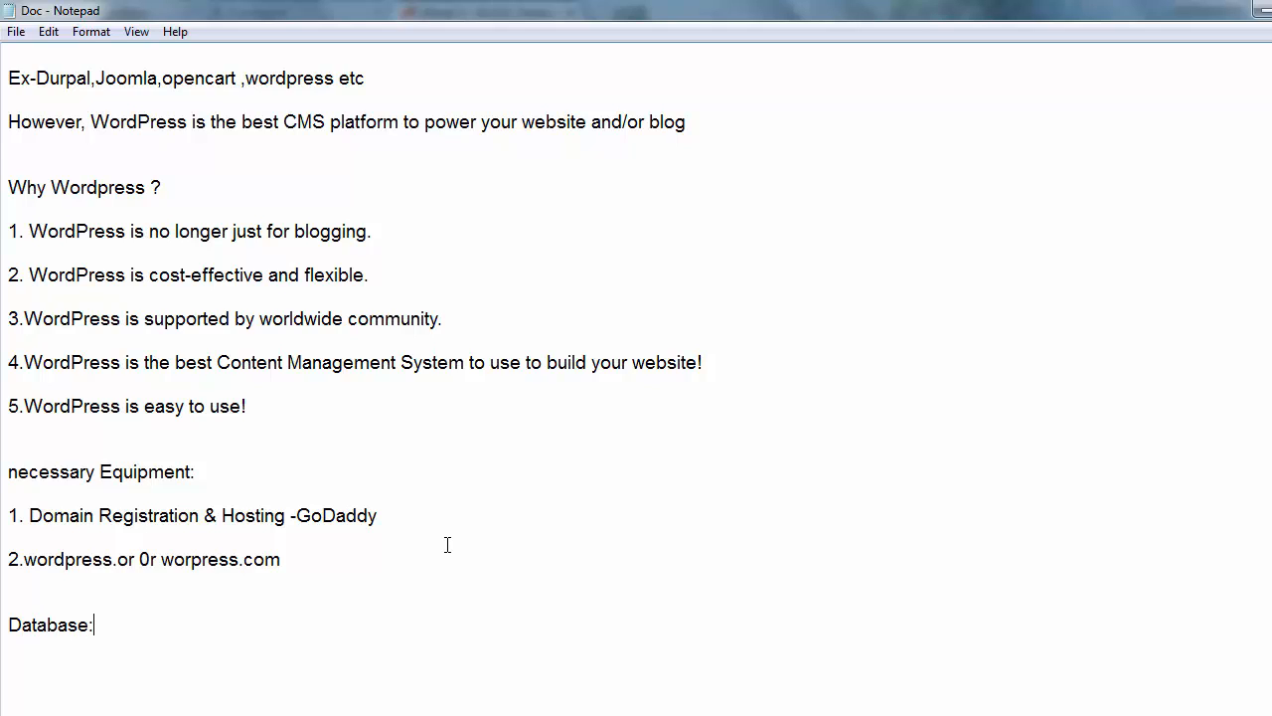
{"action": "type", "text": "banglait_tut"}
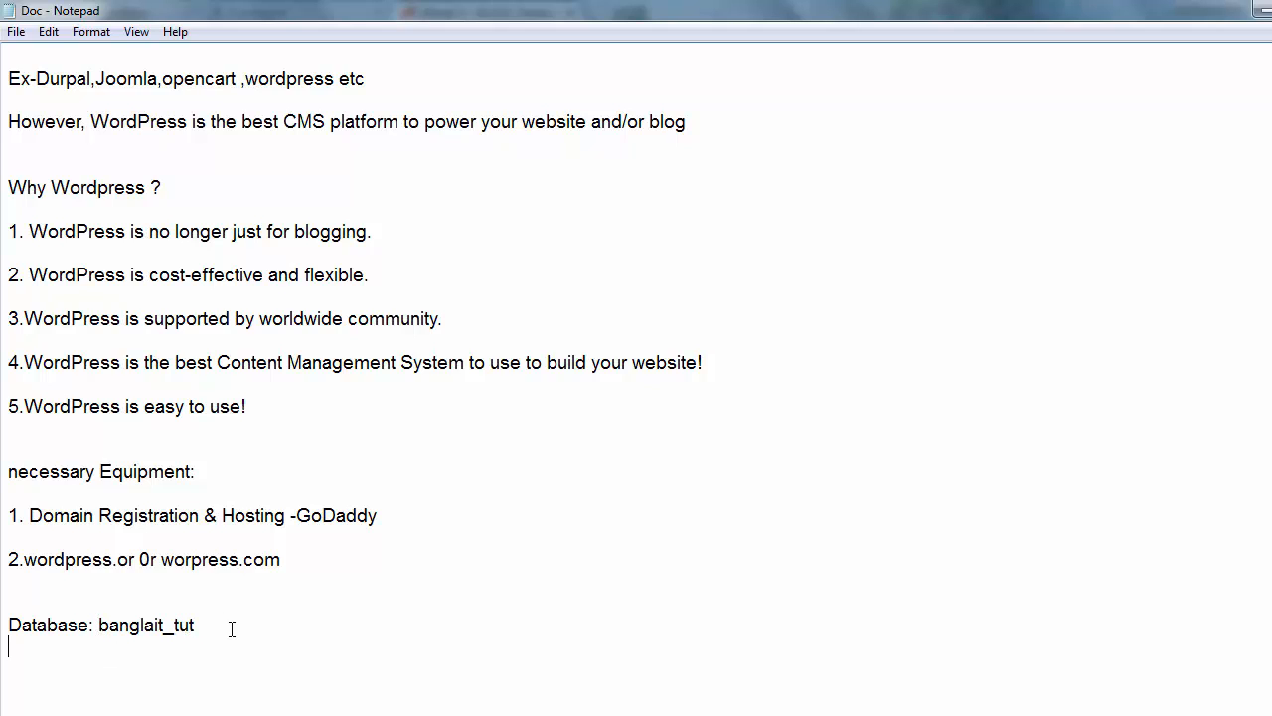
{"action": "type", "text": " Mysql user:"}
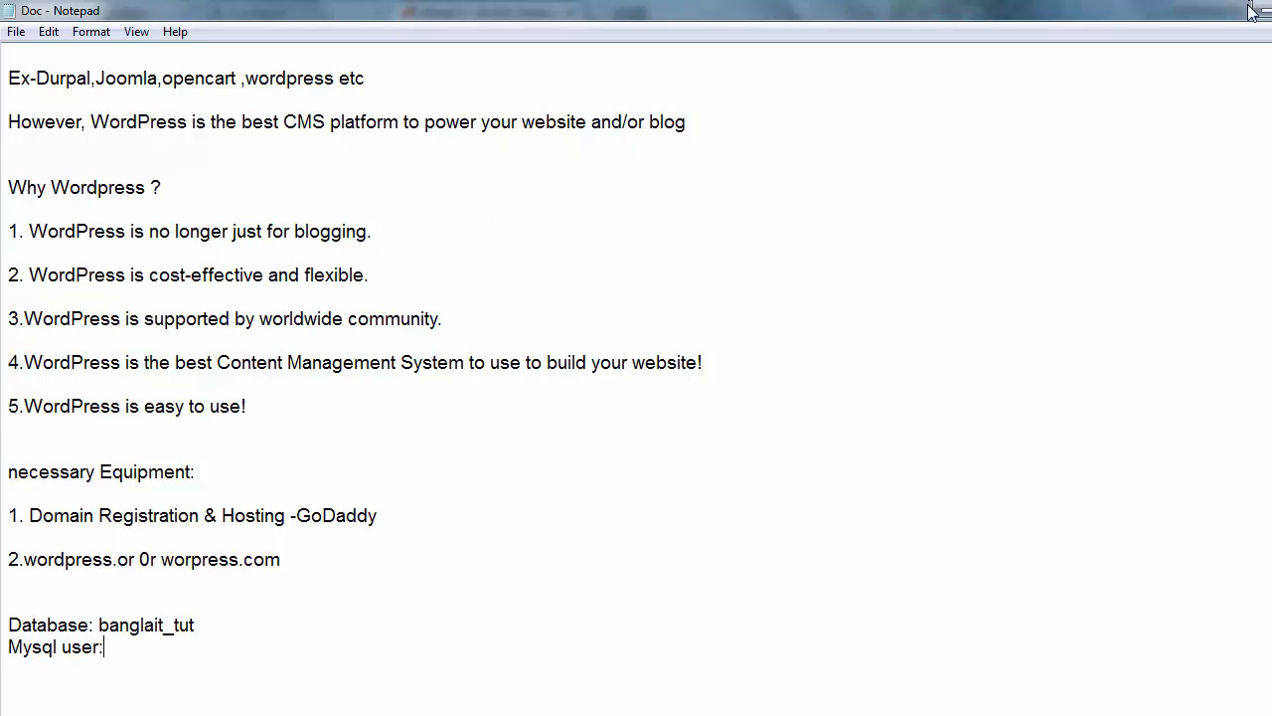
{"action": "key", "text": "alt+Tab"}
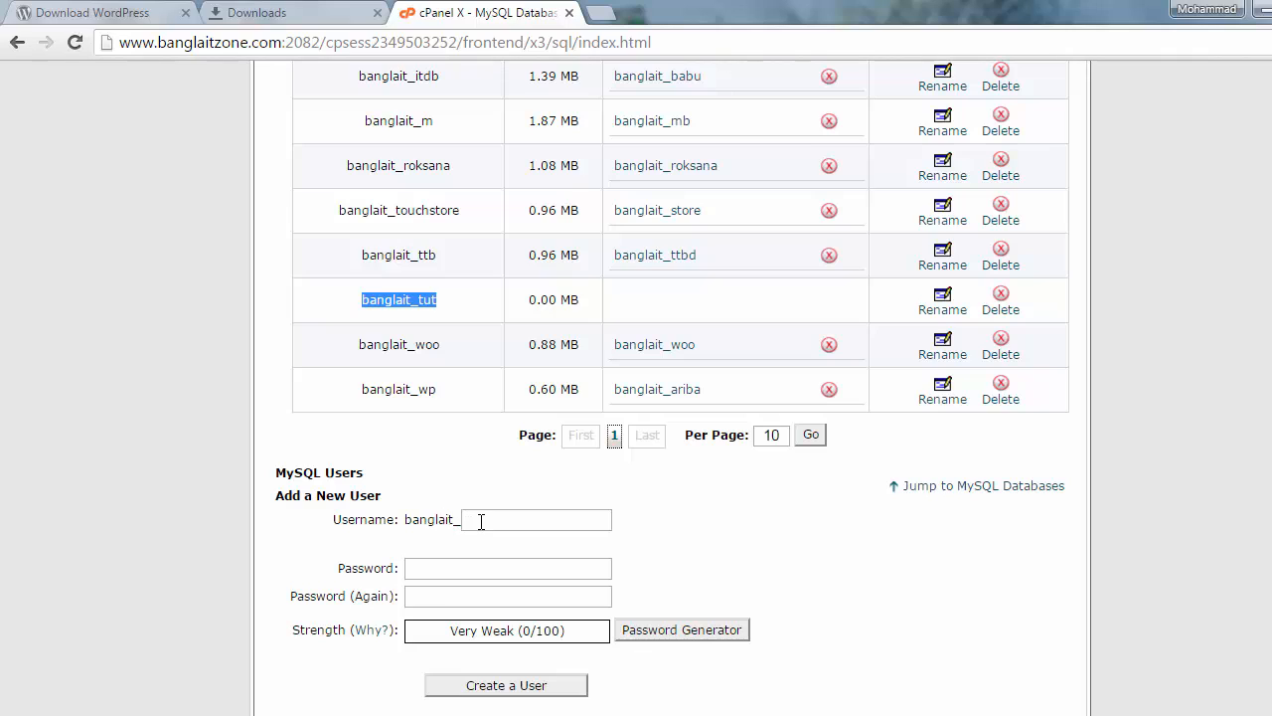
Create MySQL user banglait_tut11 with a password entered twice
{"action": "left_click", "coordinate": [515, 519]}
{"action": "type", "text": "t"}
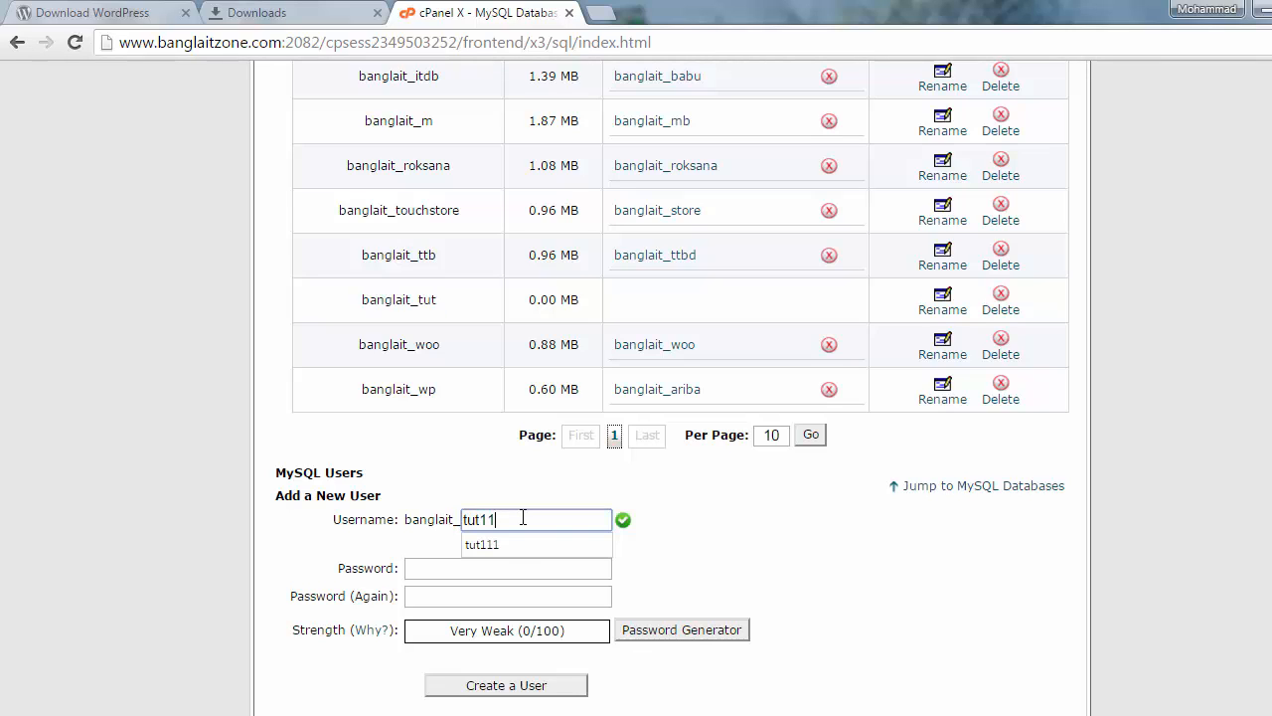
{"action": "type", "text": "ut11"}
{"action": "left_click", "coordinate": [458, 566]}
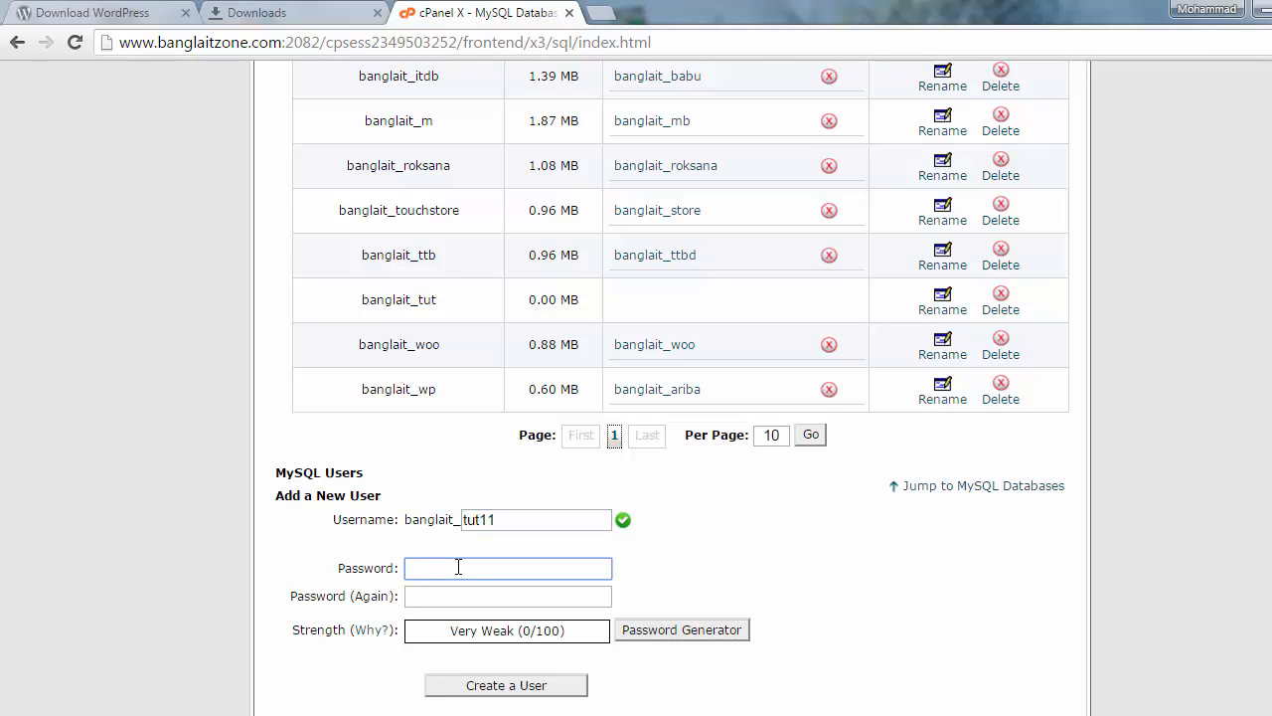
{"action": "type", "text": "•••••••"}
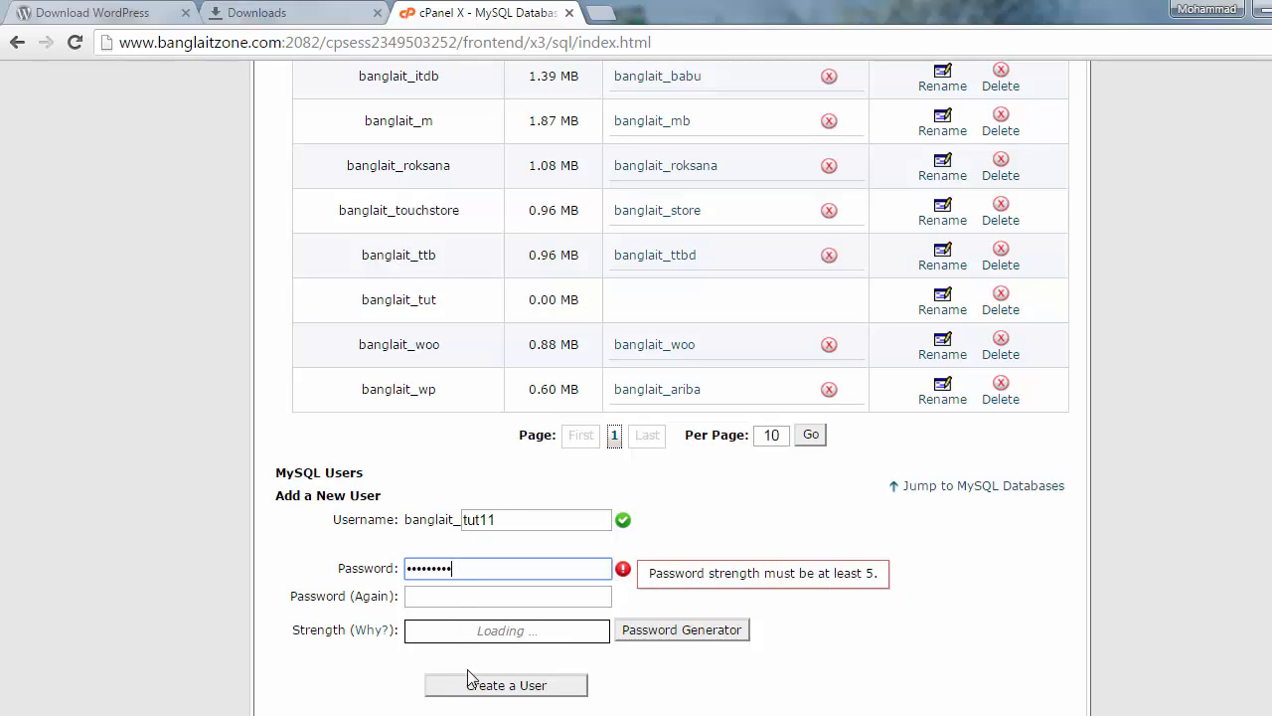
{"action": "left_click", "coordinate": [462, 596]}
{"action": "type", "text": "•••••"}
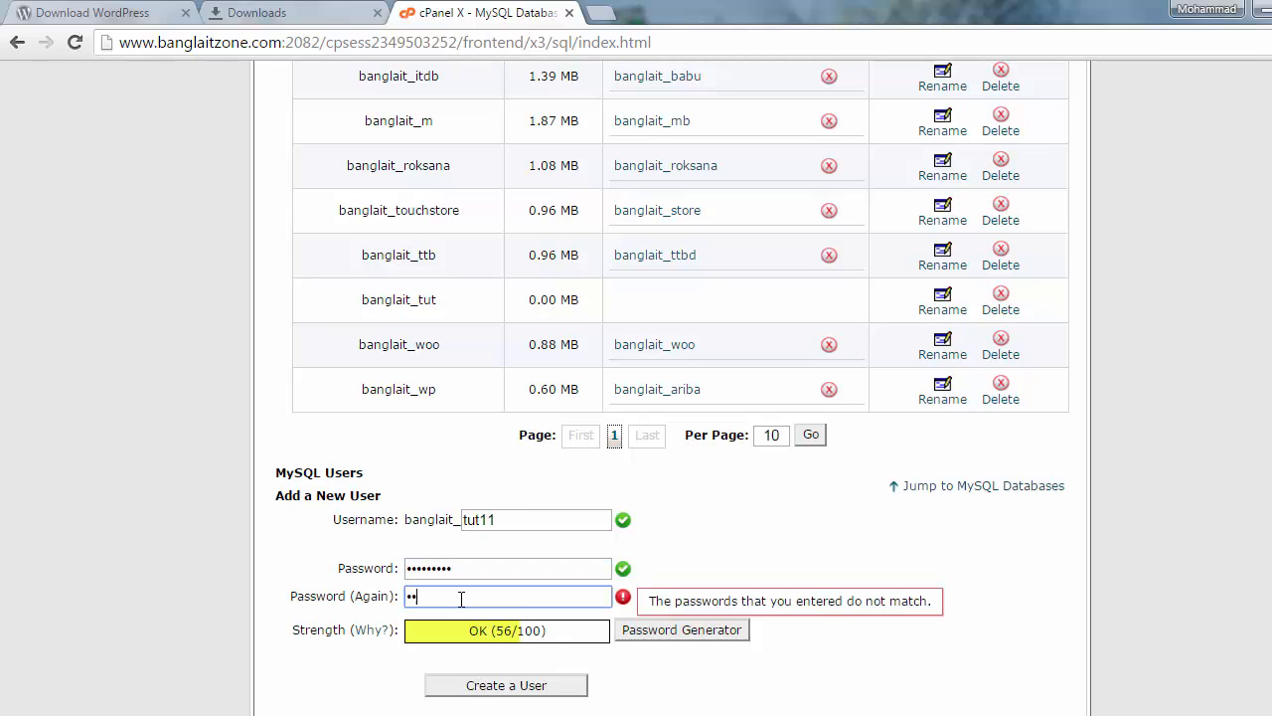
{"action": "type", "text": "••••"}
{"action": "scroll", "coordinate": [489, 620], "scroll_direction": "down", "scroll_amount": 2}
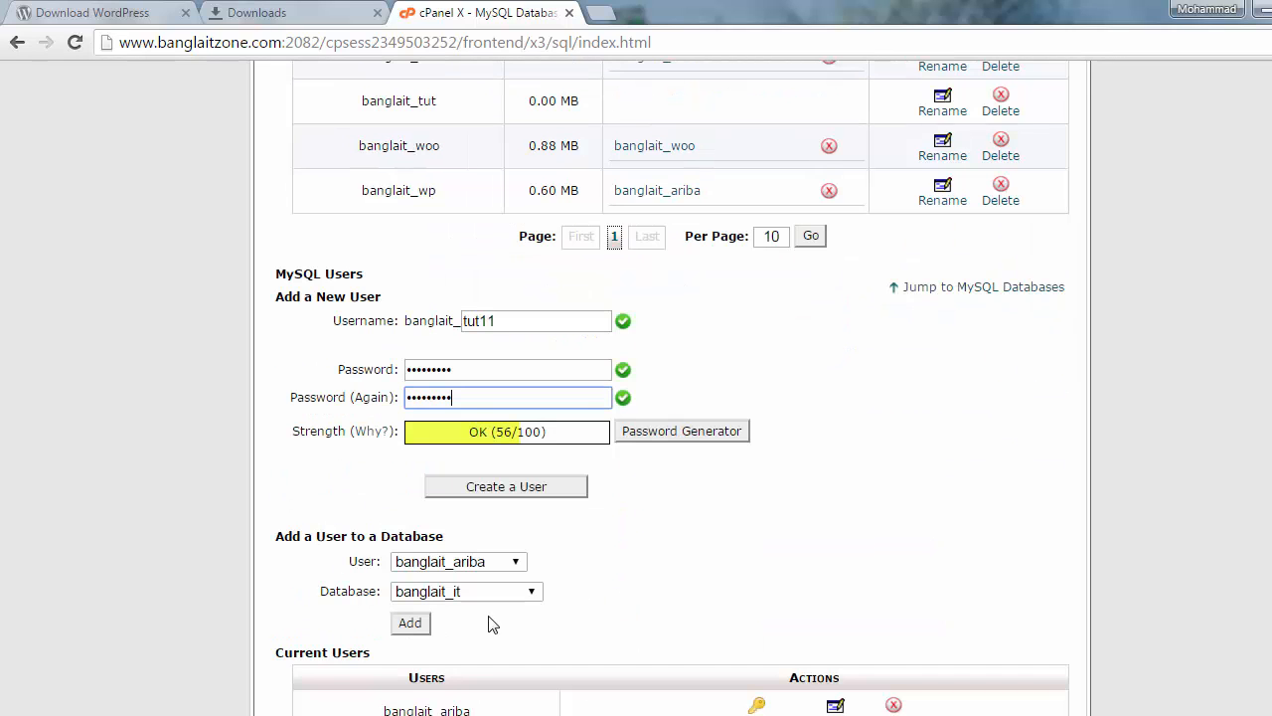
{"action": "left_click", "coordinate": [511, 494]}
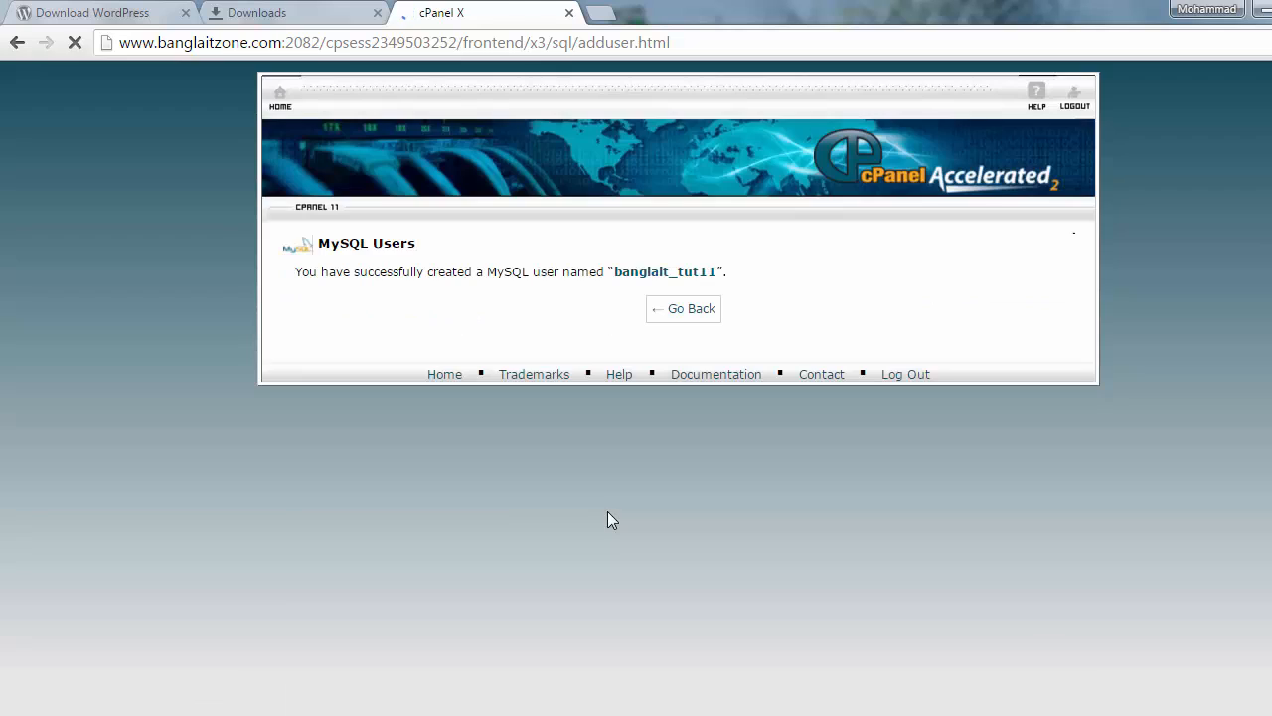
Copy the banglait_tut11 user name from the Current Users list into the clipboard
{"action": "left_click", "coordinate": [710, 320]}
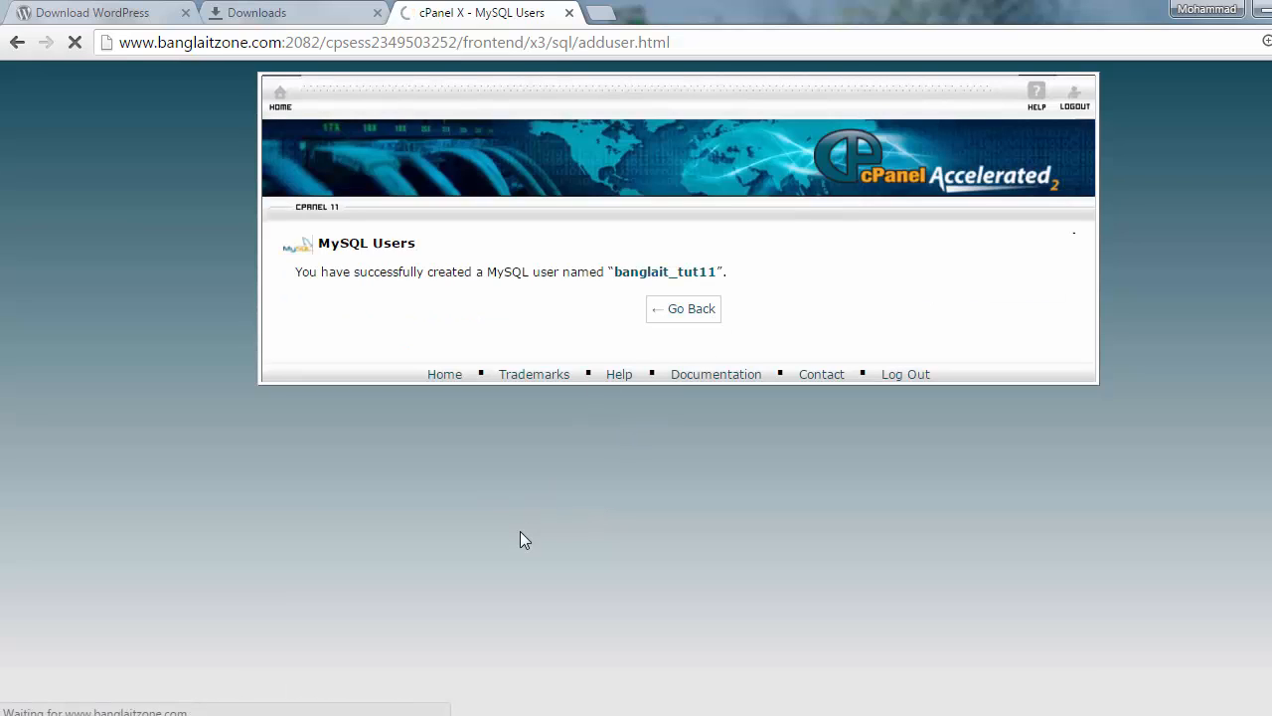
{"action": "scroll", "coordinate": [517, 544], "scroll_direction": "down", "scroll_amount": 10}
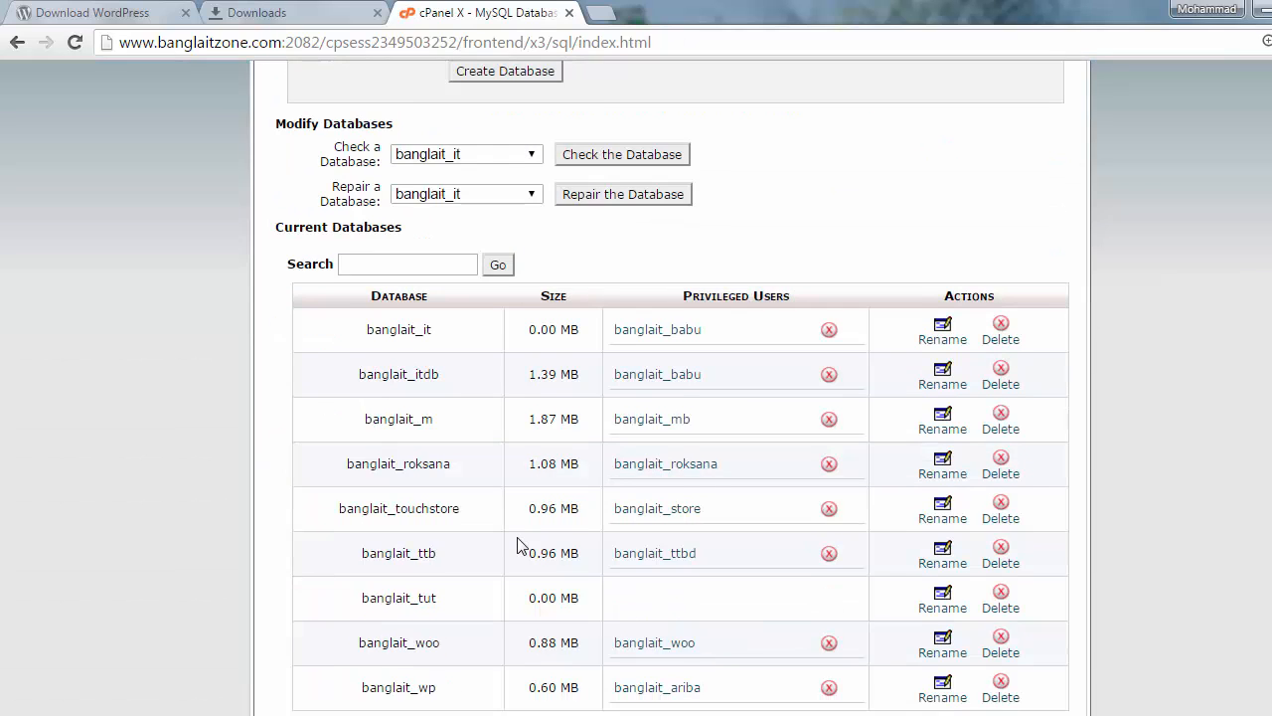
{"action": "scroll", "coordinate": [517, 545], "scroll_direction": "down", "scroll_amount": 3}
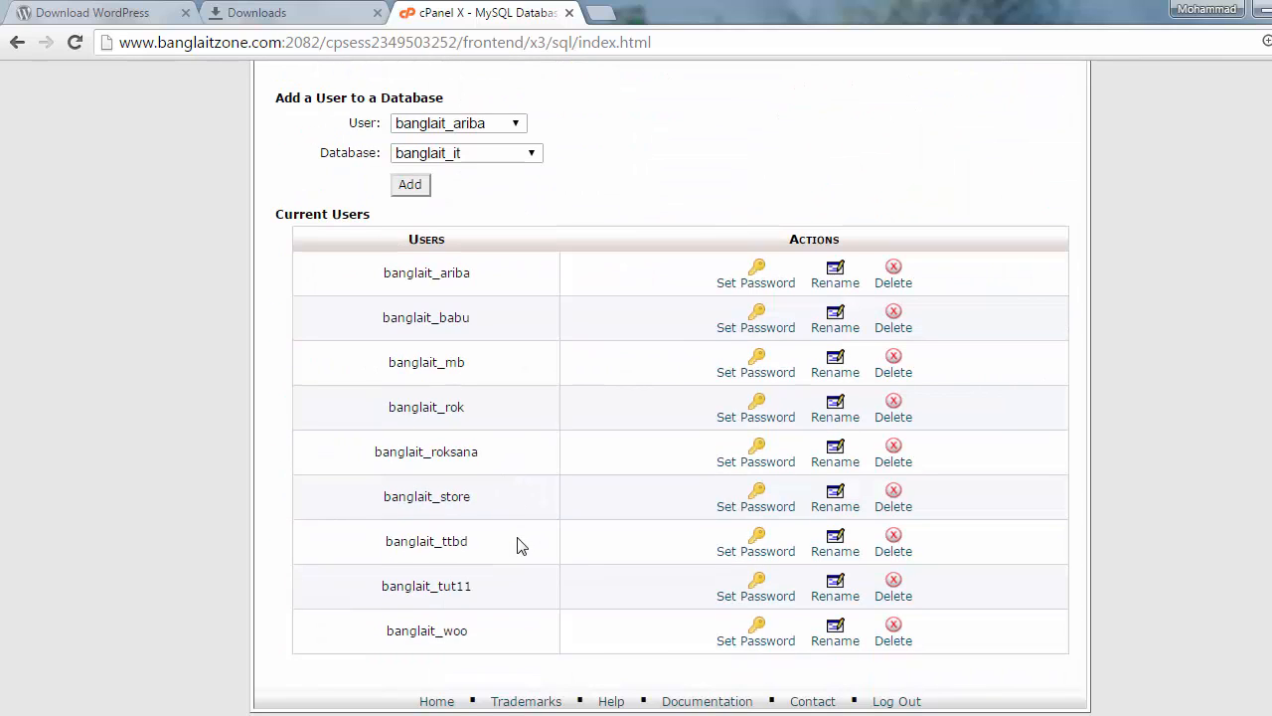
{"action": "left_click_drag", "start_coordinate": [485, 596], "coordinate": [392, 589]}
{"action": "left_click", "coordinate": [474, 593]}
{"action": "left_click_drag", "start_coordinate": [480, 590], "coordinate": [384, 587]}
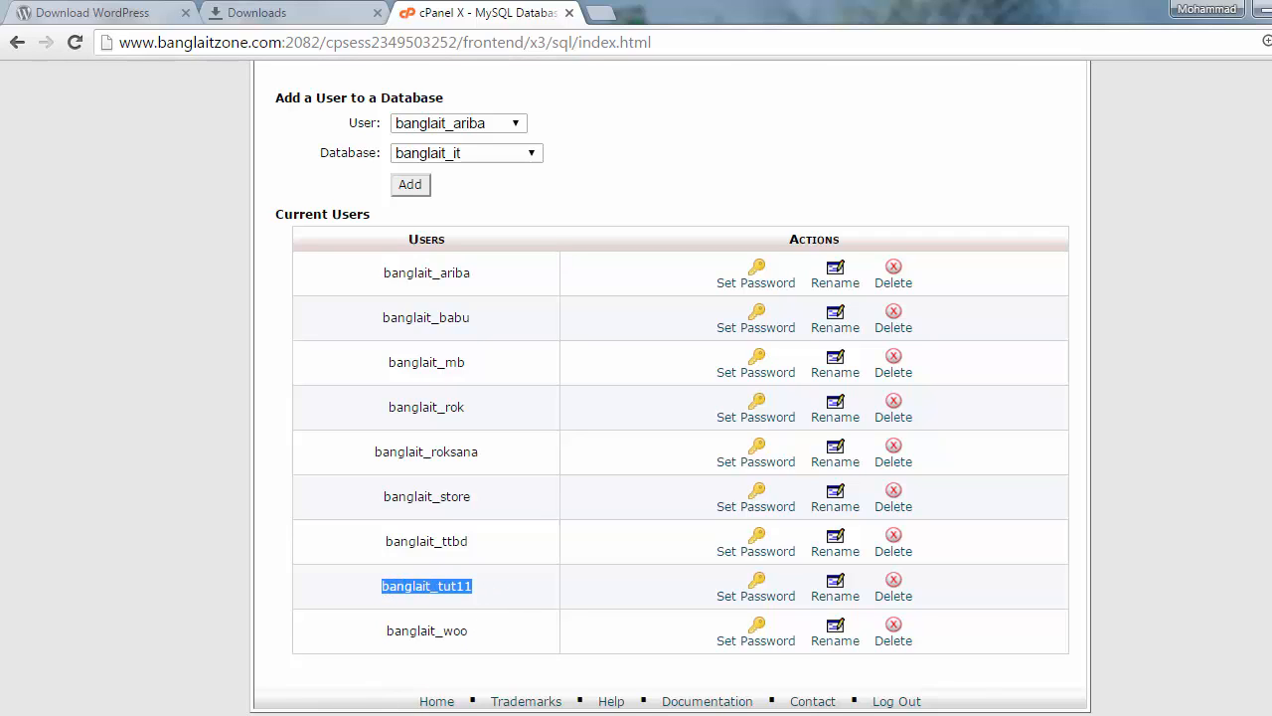
{"action": "mouse_move", "coordinate": [517, 711]}
{"action": "left_click", "coordinate": [341, 584]}
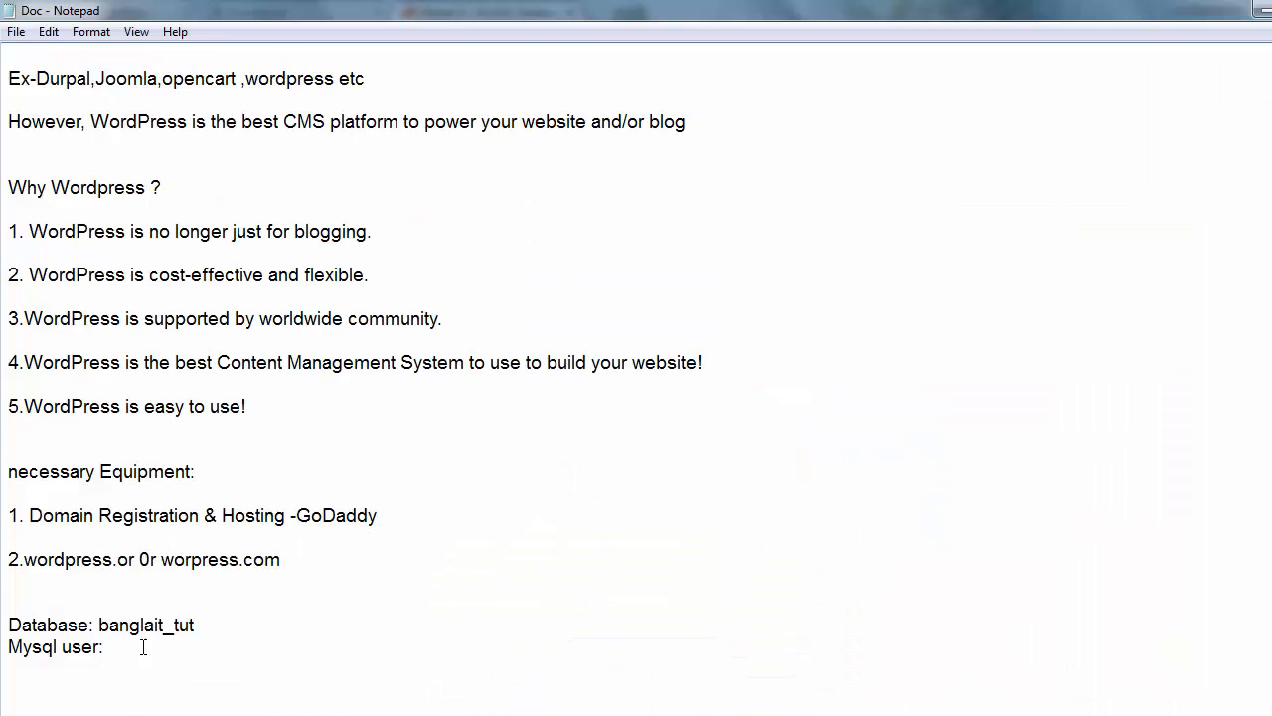
Paste banglait_tut11 after 'Mysql user:' and add a line with the user's password
{"action": "key", "text": "ctrl+v"}
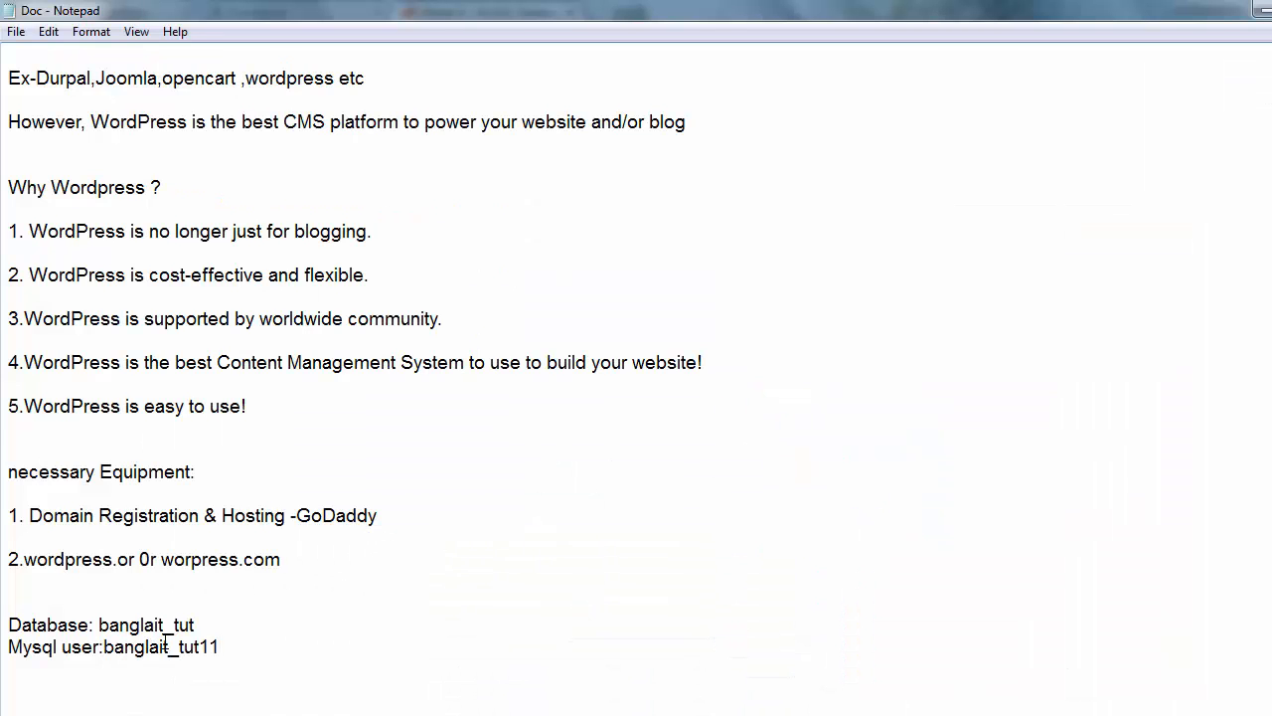
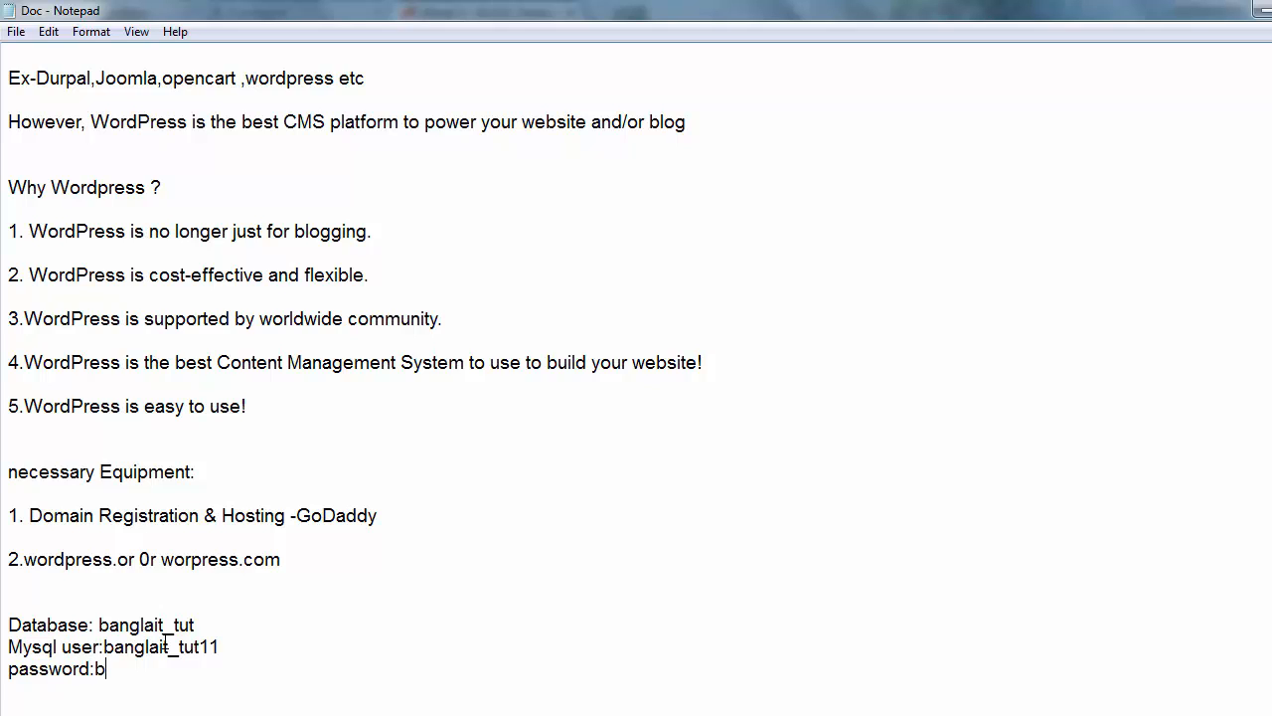
{"action": "scroll", "coordinate": [696, 532], "scroll_direction": "down", "scroll_amount": 2}
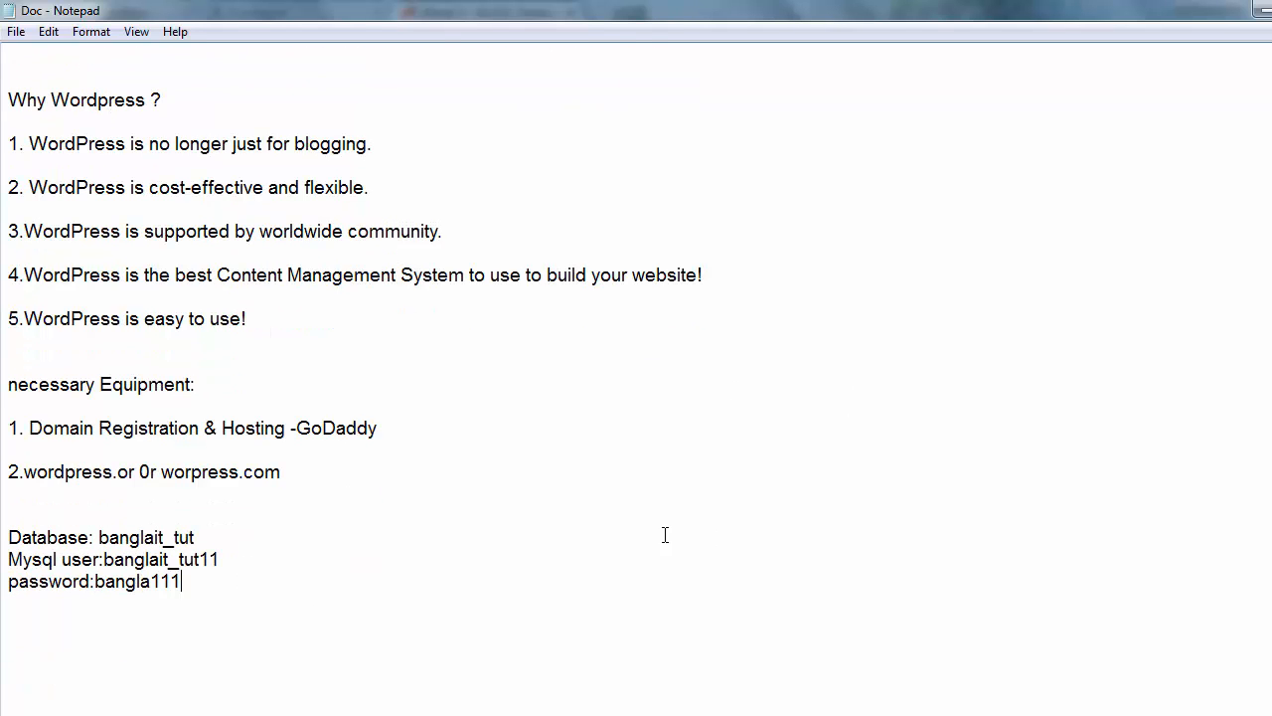
{"action": "left_click", "coordinate": [1261, 9]}
{"action": "scroll", "coordinate": [590, 563], "scroll_direction": "up", "scroll_amount": 4}
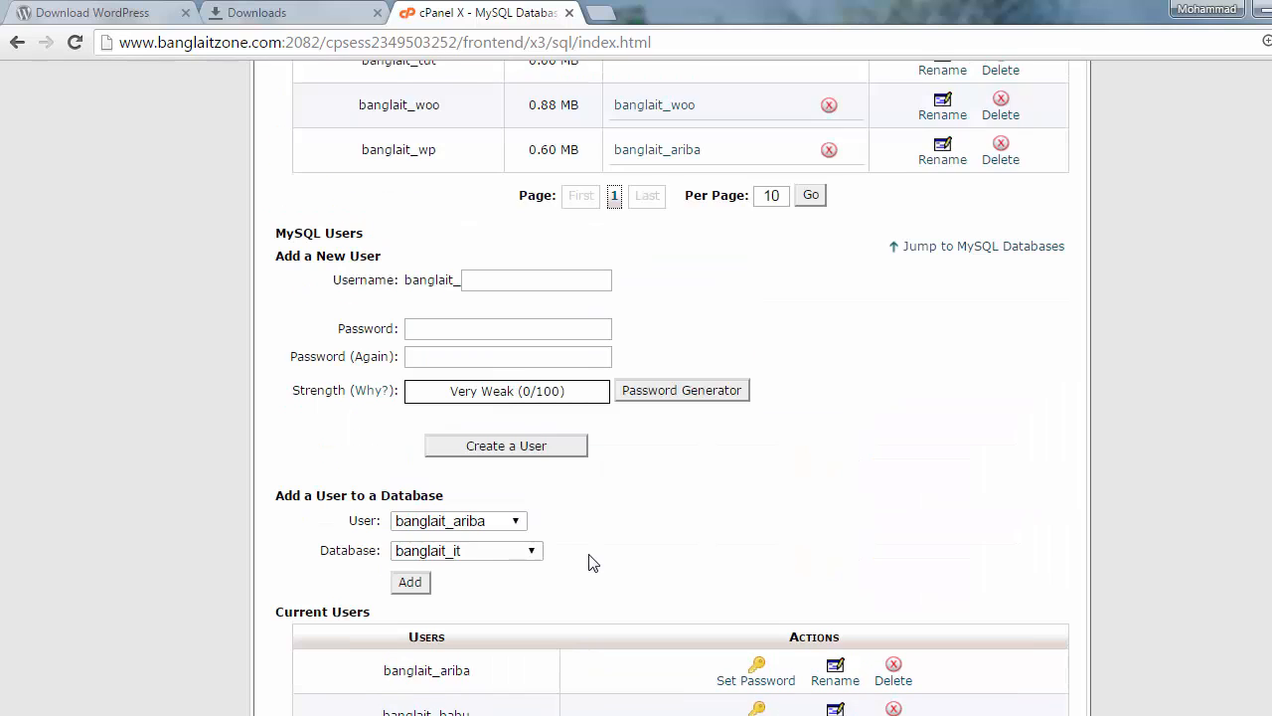
Add user banglait_tut11 to the banglait_tut database
{"action": "left_click", "coordinate": [517, 527]}
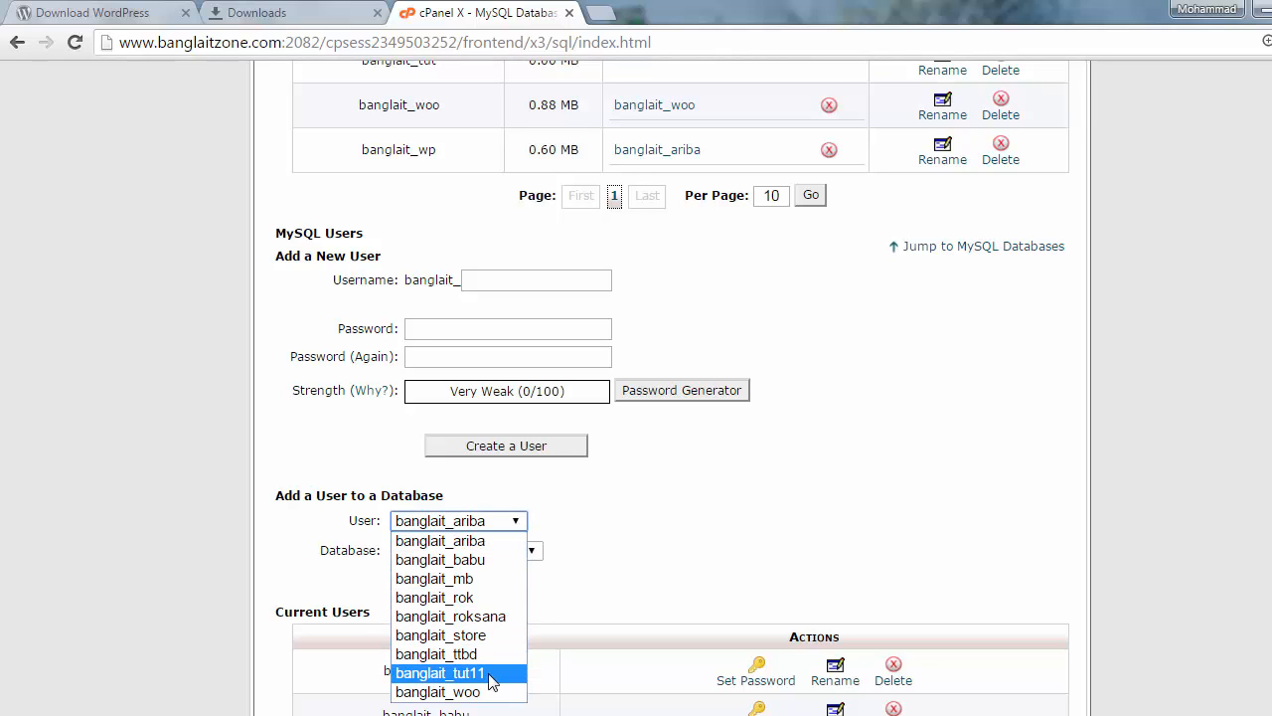
{"action": "left_click", "coordinate": [489, 674]}
{"action": "left_click", "coordinate": [526, 550]}
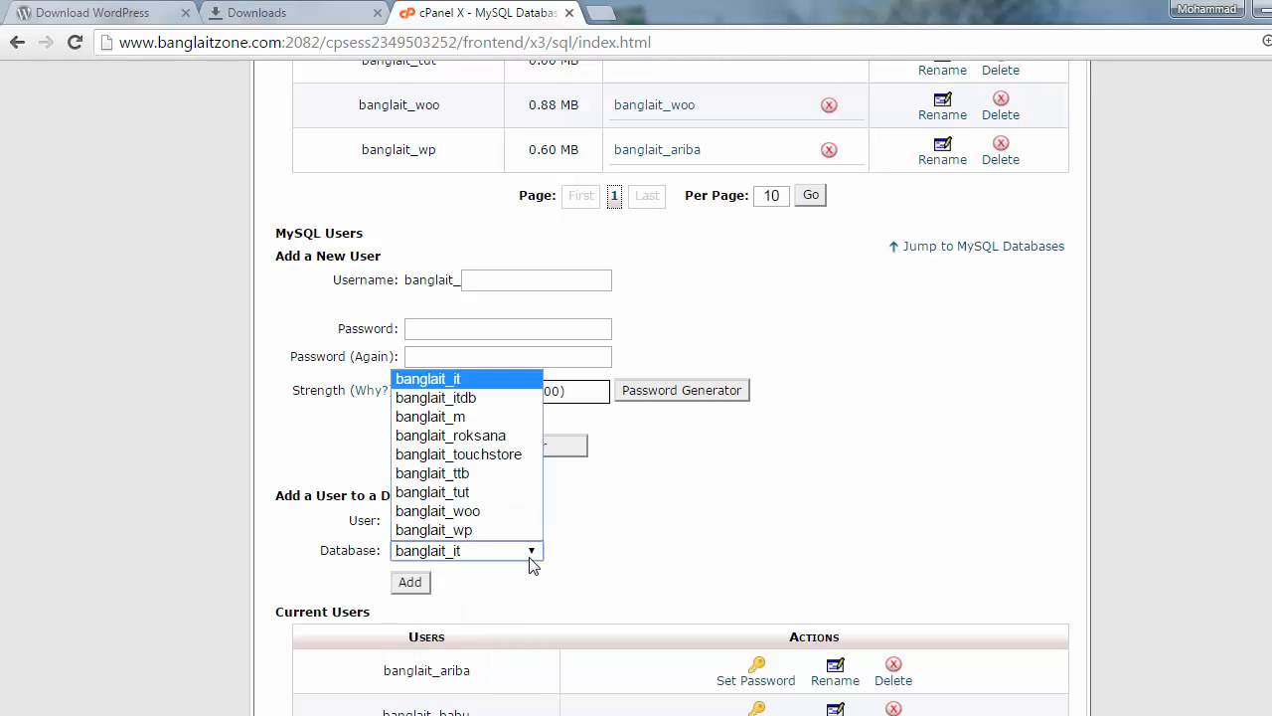
{"action": "left_click", "coordinate": [471, 492]}
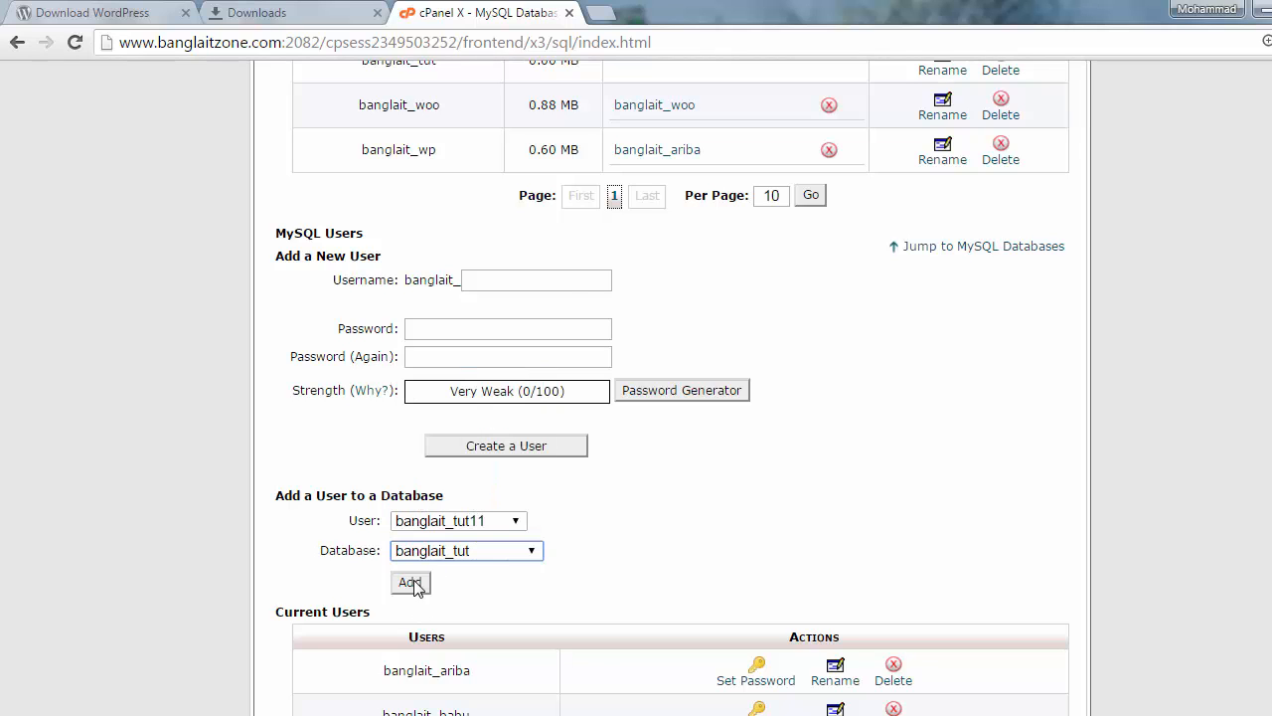
{"action": "left_click", "coordinate": [411, 584]}
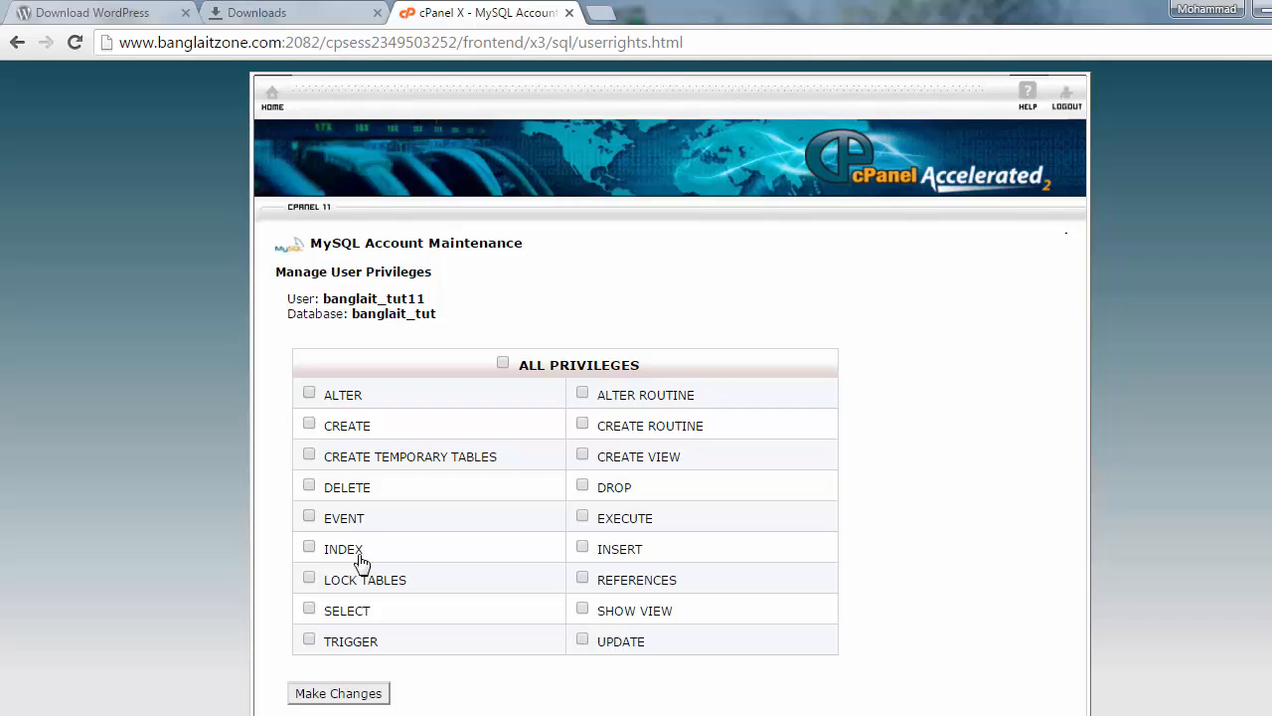
Grant banglait_tut11 ALL PRIVILEGES on banglait_tut and save the changes
{"action": "left_click", "coordinate": [503, 363]}
{"action": "left_click", "coordinate": [353, 694]}
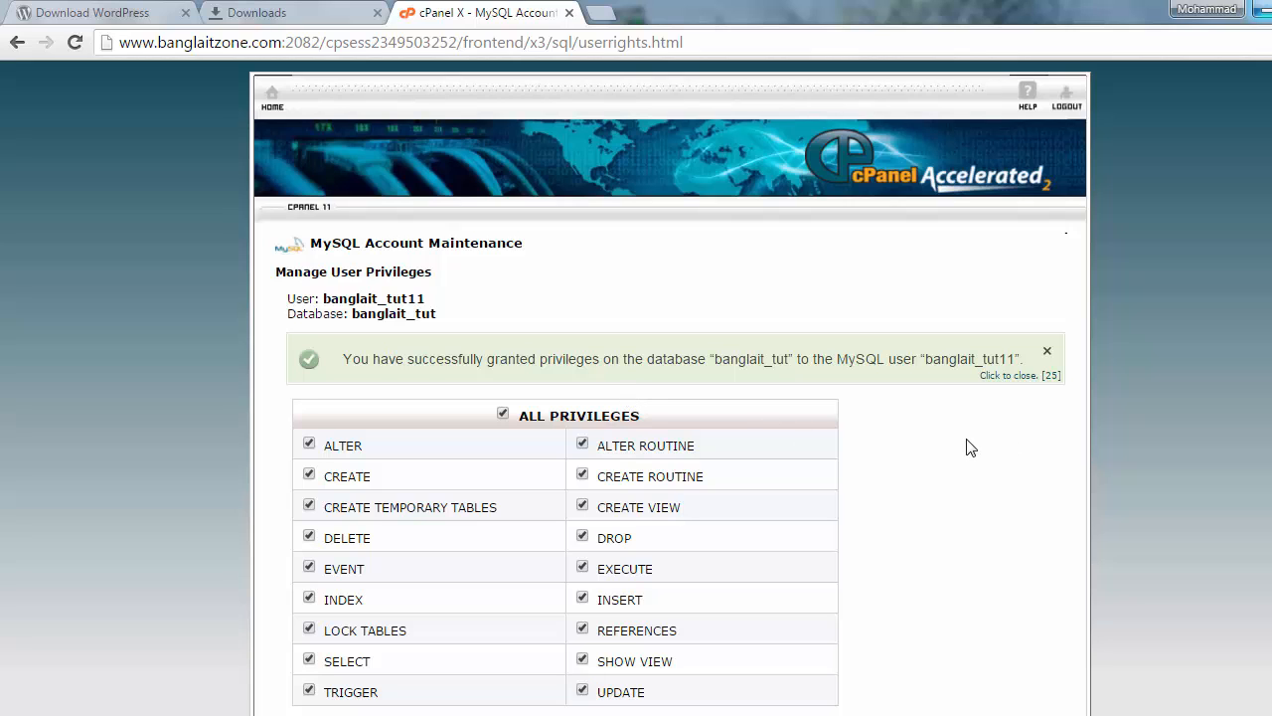
{"action": "scroll", "coordinate": [970, 447], "scroll_direction": "down", "scroll_amount": 3}
{"action": "scroll", "coordinate": [969, 447], "scroll_direction": "up", "scroll_amount": 3}
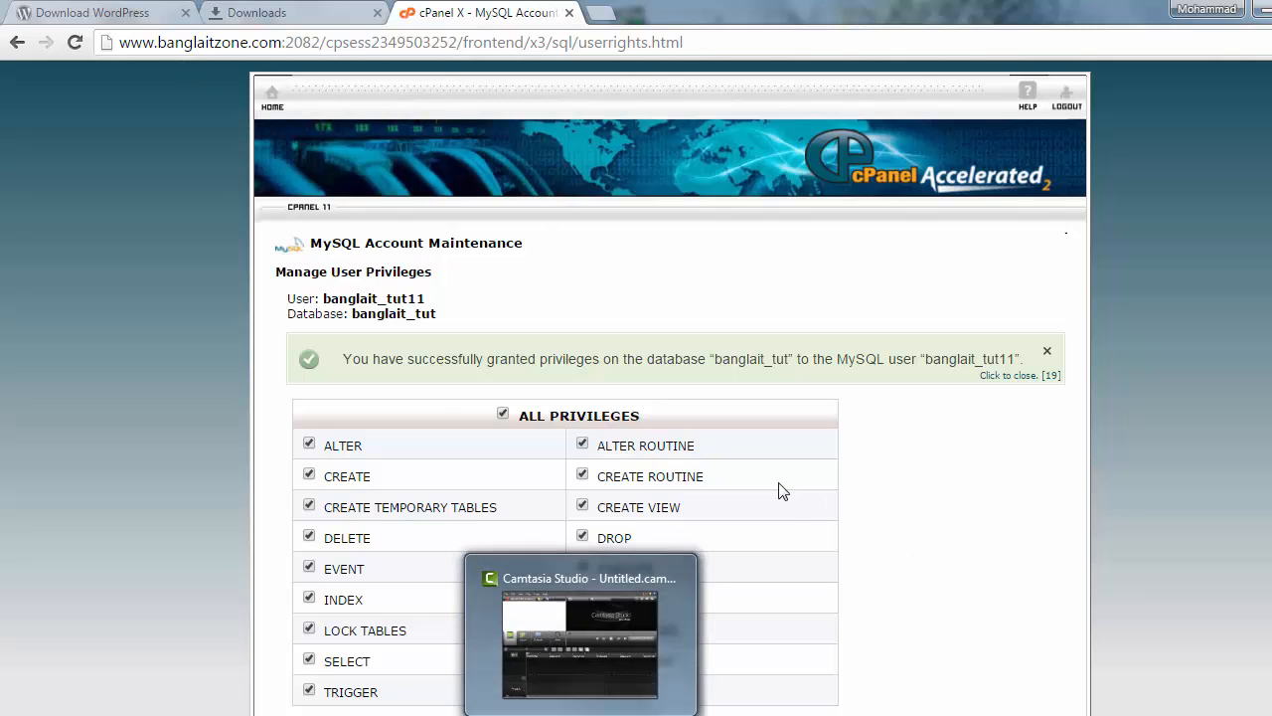
{"action": "scroll", "coordinate": [885, 541], "scroll_direction": "down", "scroll_amount": 1}
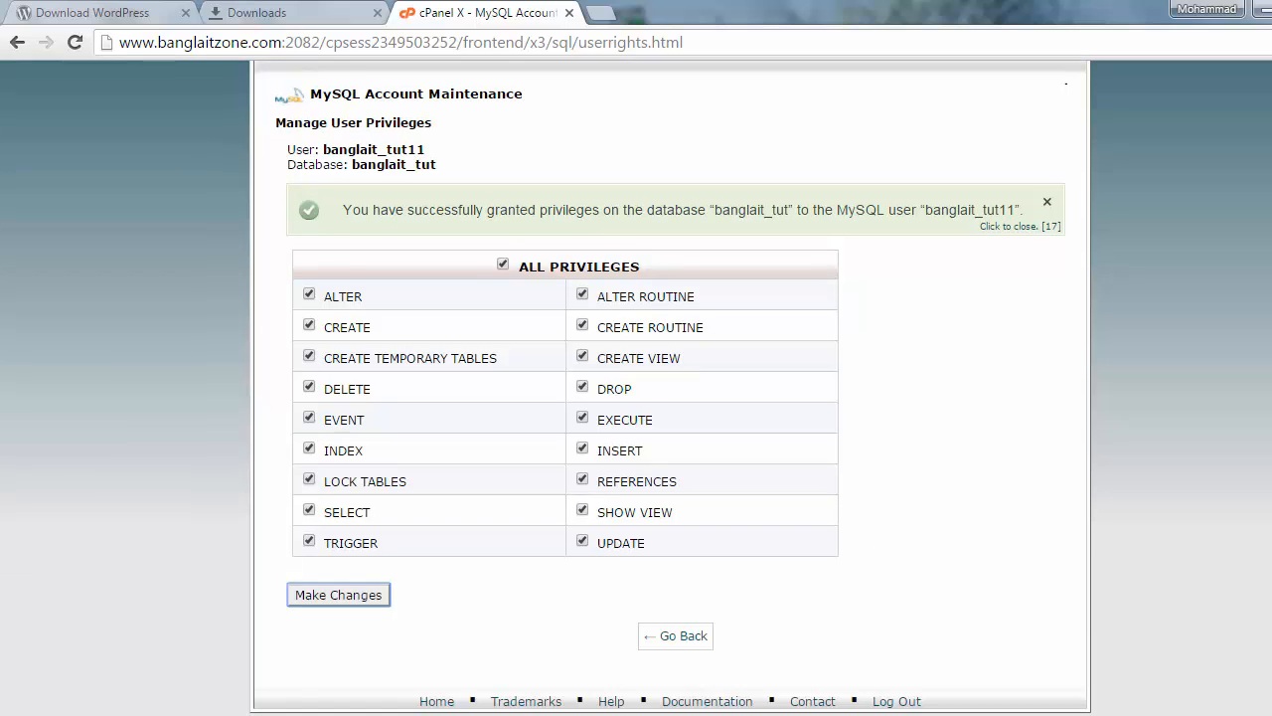
{"action": "left_click", "coordinate": [1262, 14]}
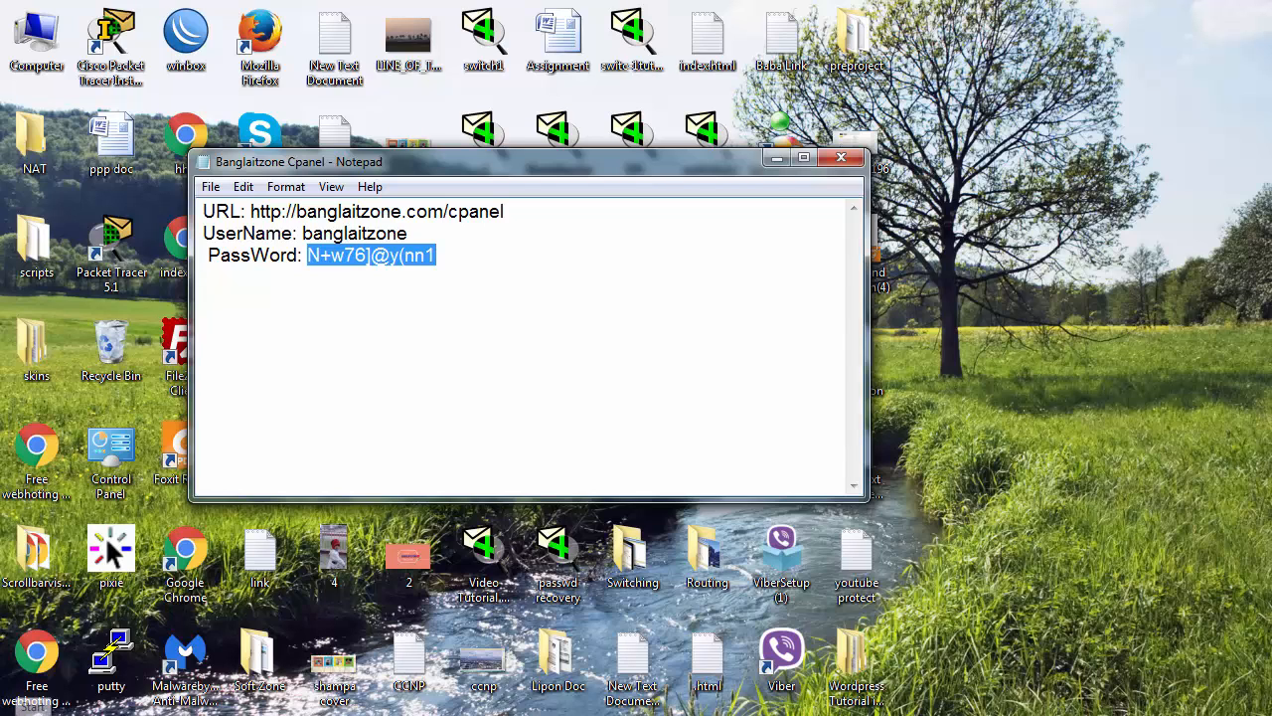
Locate the extracted wordpress folder at WEBDESIGN (J:)\Wordpress Zone\latest version in Explorer
{"action": "left_click", "coordinate": [12, 708]}
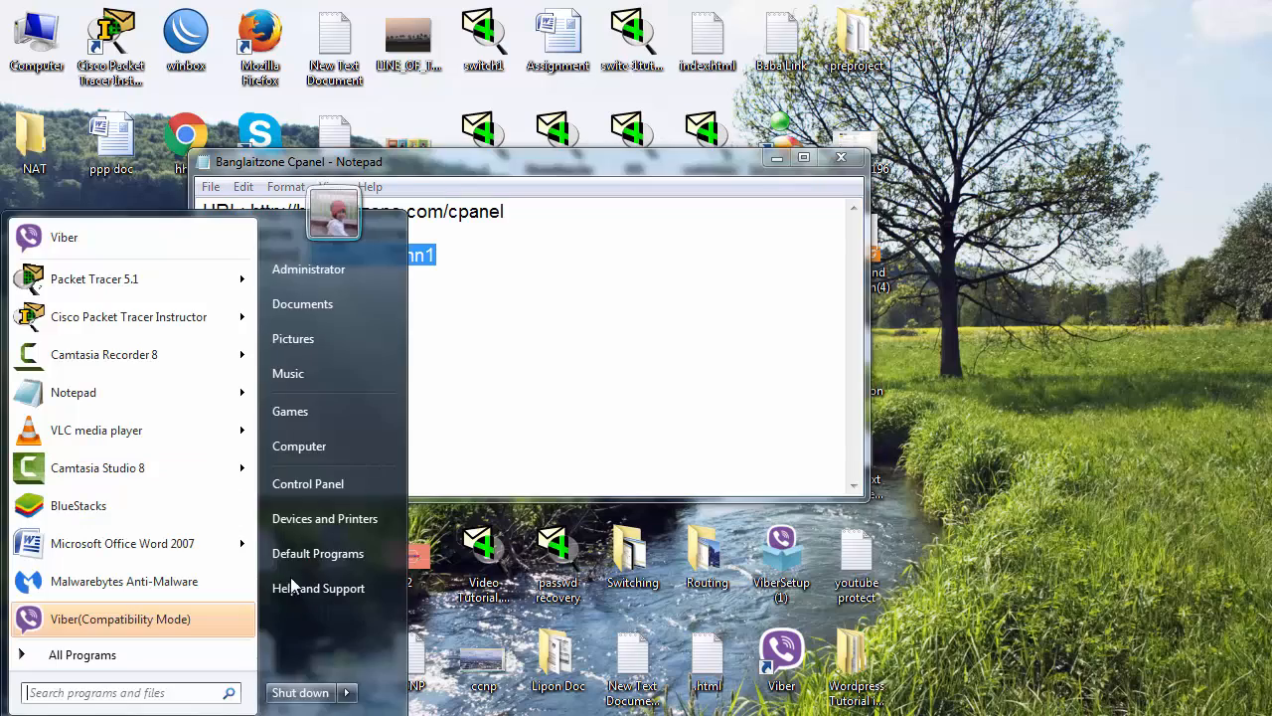
{"action": "left_click", "coordinate": [298, 447]}
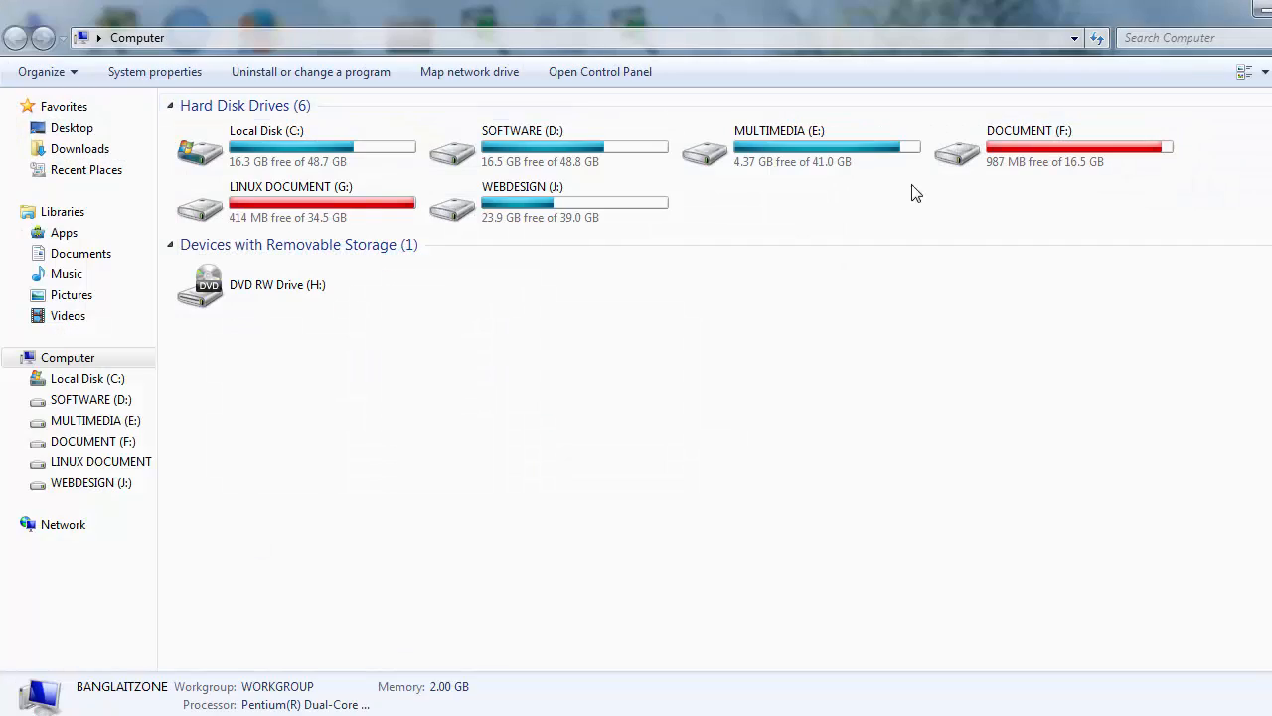
{"action": "double_click", "coordinate": [524, 195]}
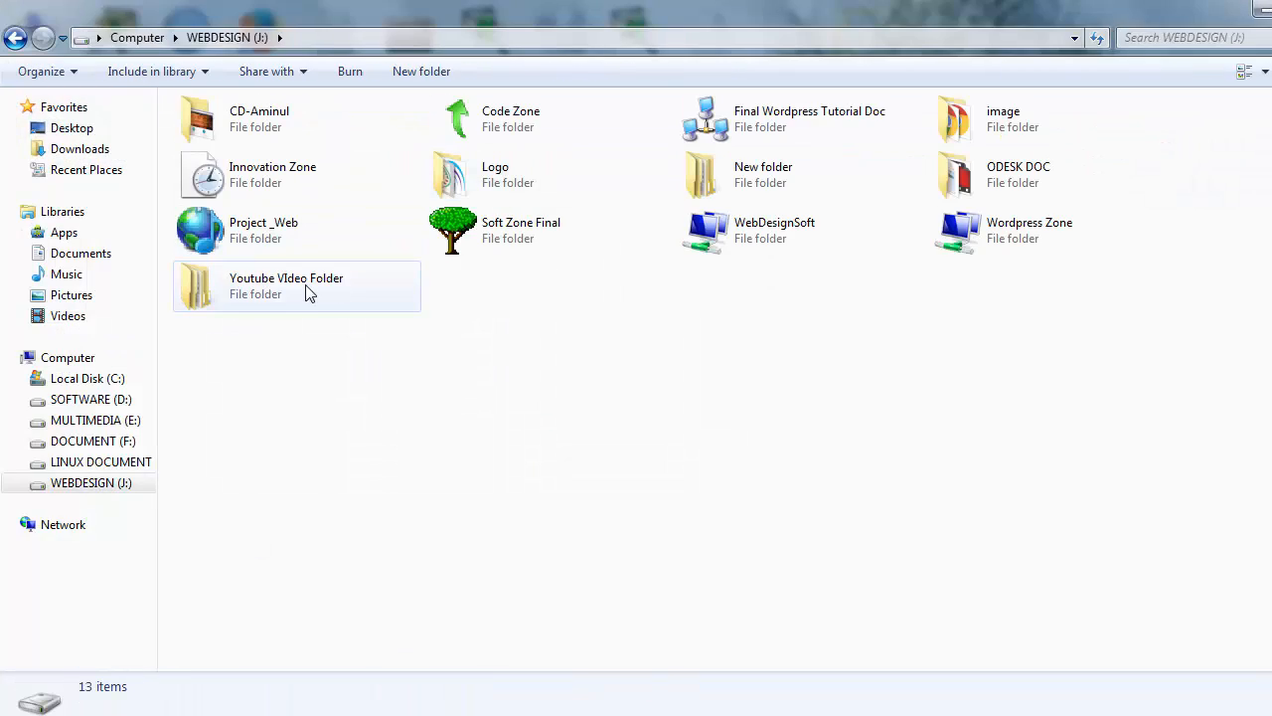
{"action": "double_click", "coordinate": [1028, 245]}
{"action": "double_click", "coordinate": [261, 130]}
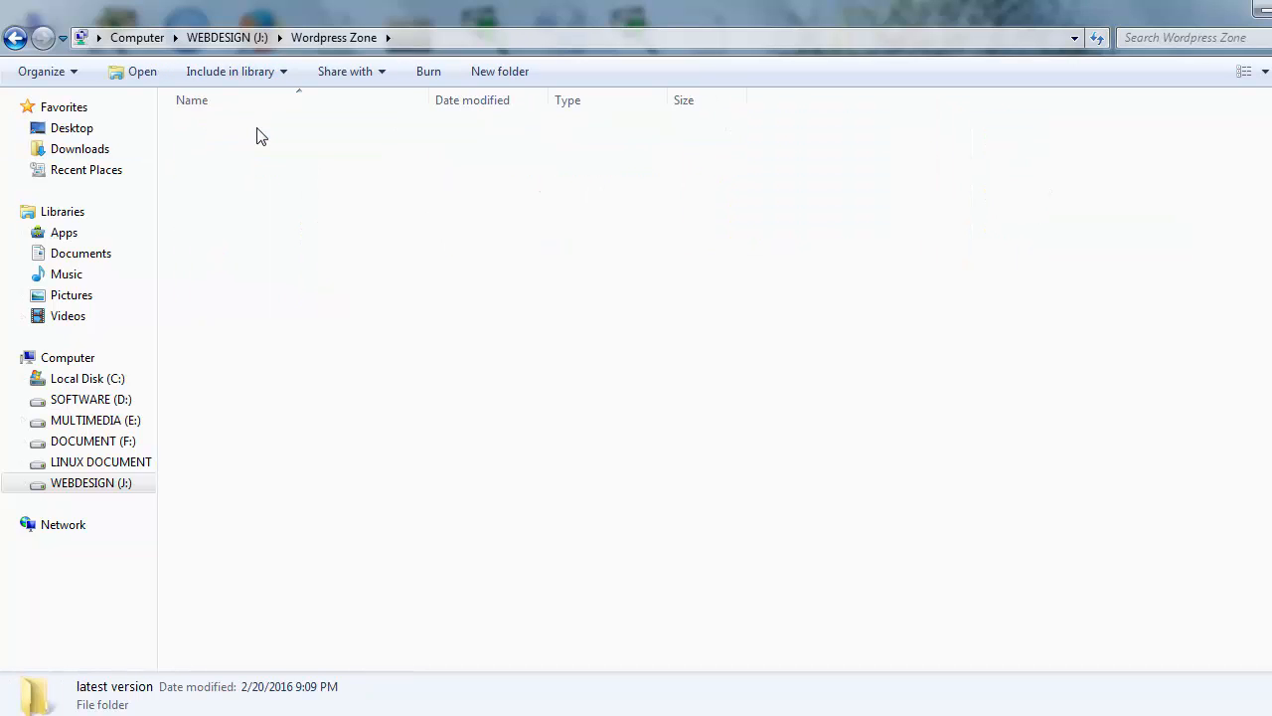
{"action": "double_click", "coordinate": [228, 130]}
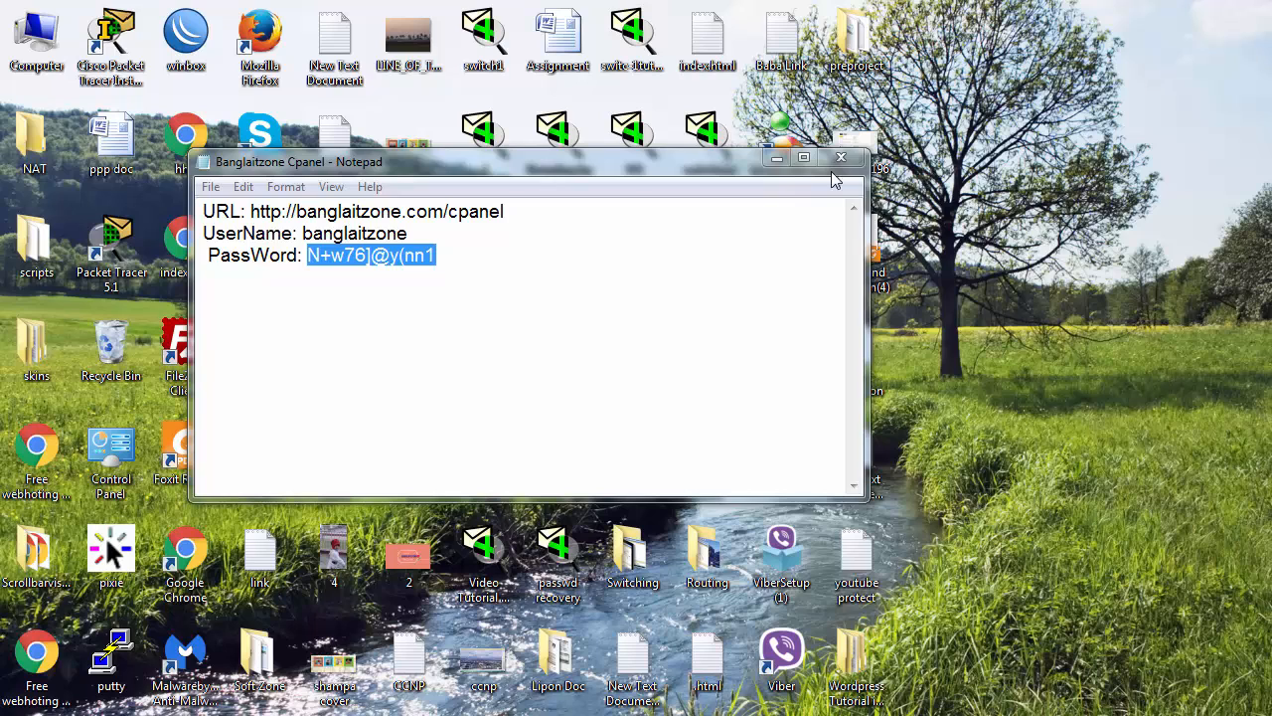
{"action": "left_click", "coordinate": [785, 167]}
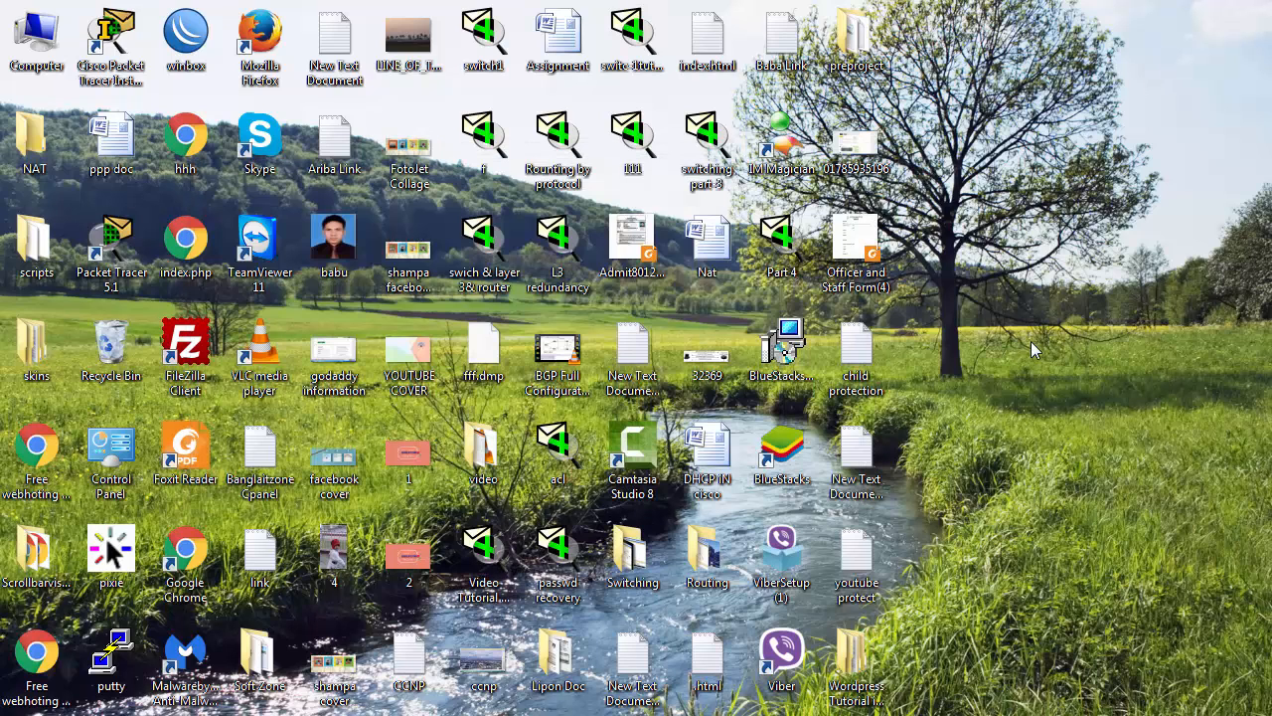
{"action": "mouse_move", "coordinate": [396, 715]}
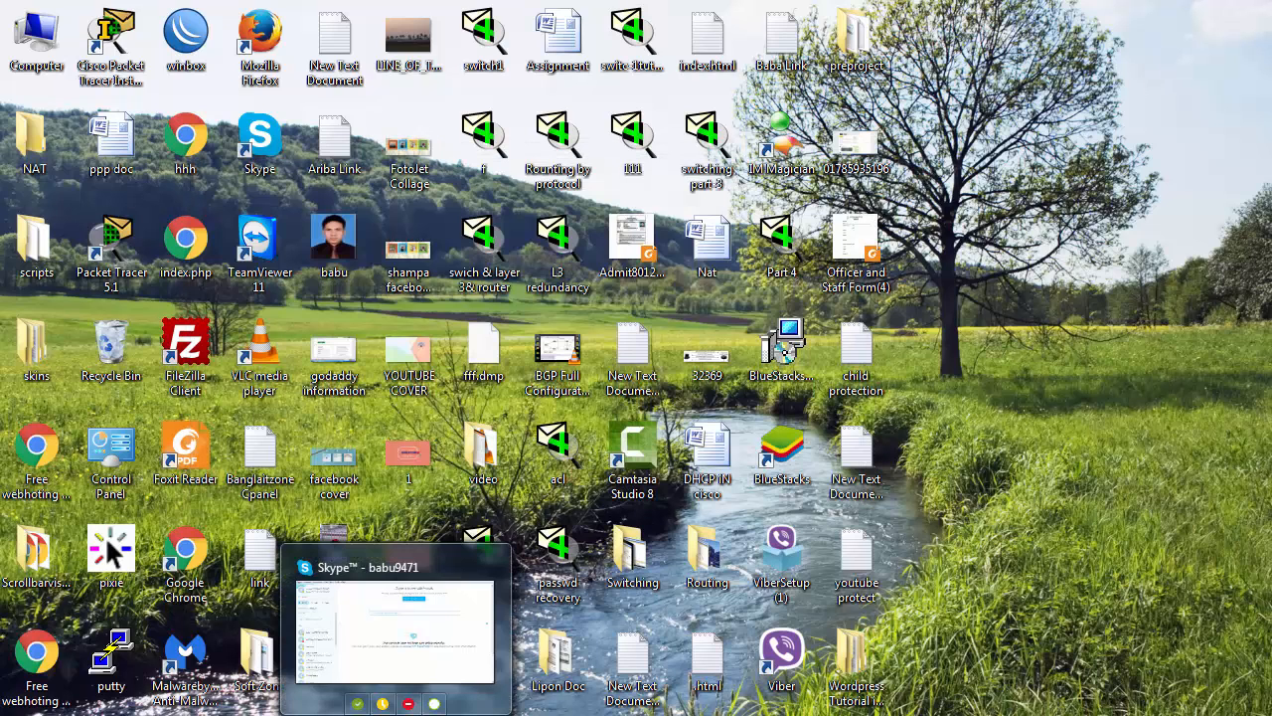
{"action": "left_click", "coordinate": [434, 715]}
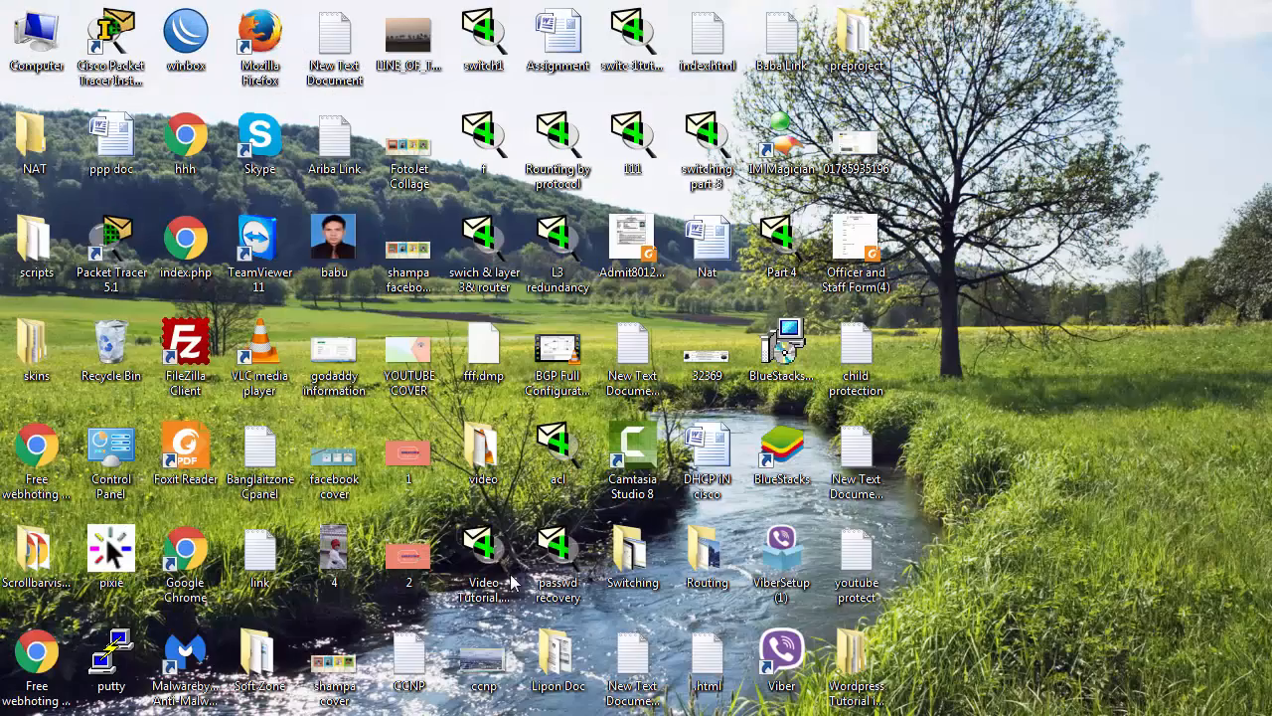
Quickconnect to ftp.banglaitzone.com with the hosting account's username and password
{"action": "mouse_move", "coordinate": [458, 715]}
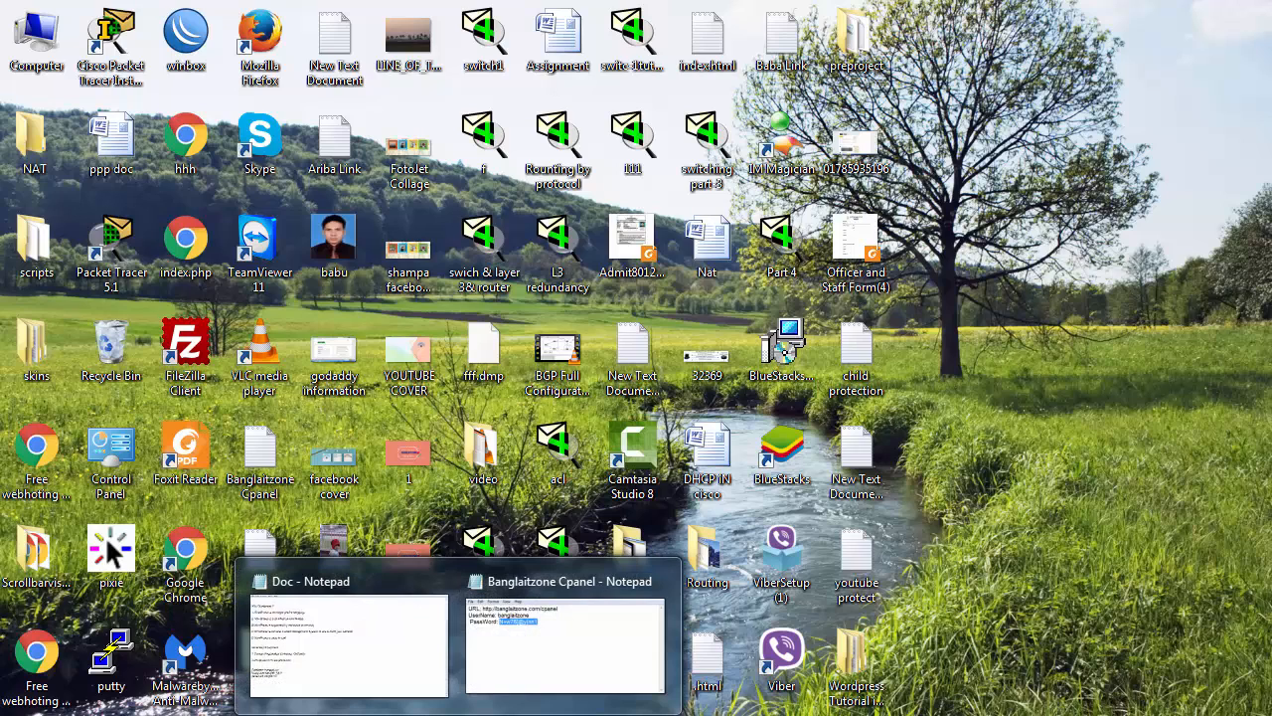
{"action": "left_click", "coordinate": [559, 714]}
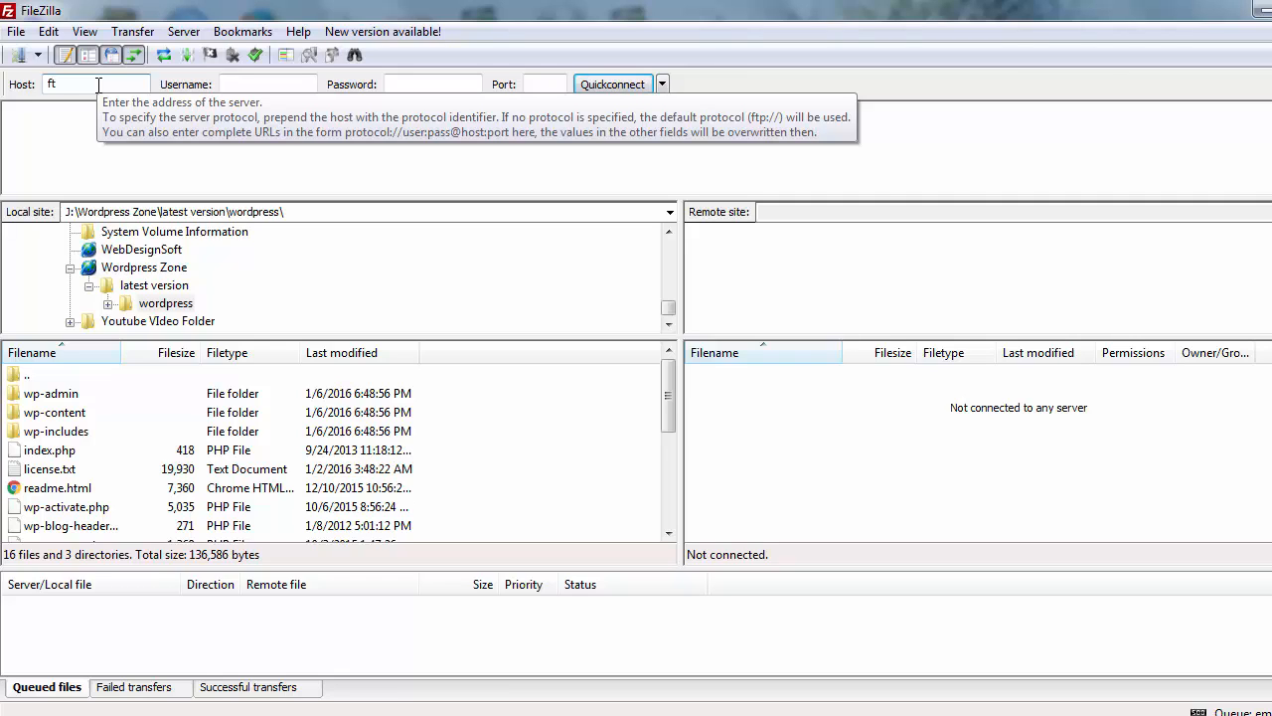
{"action": "type", "text": "banglaitzon"}
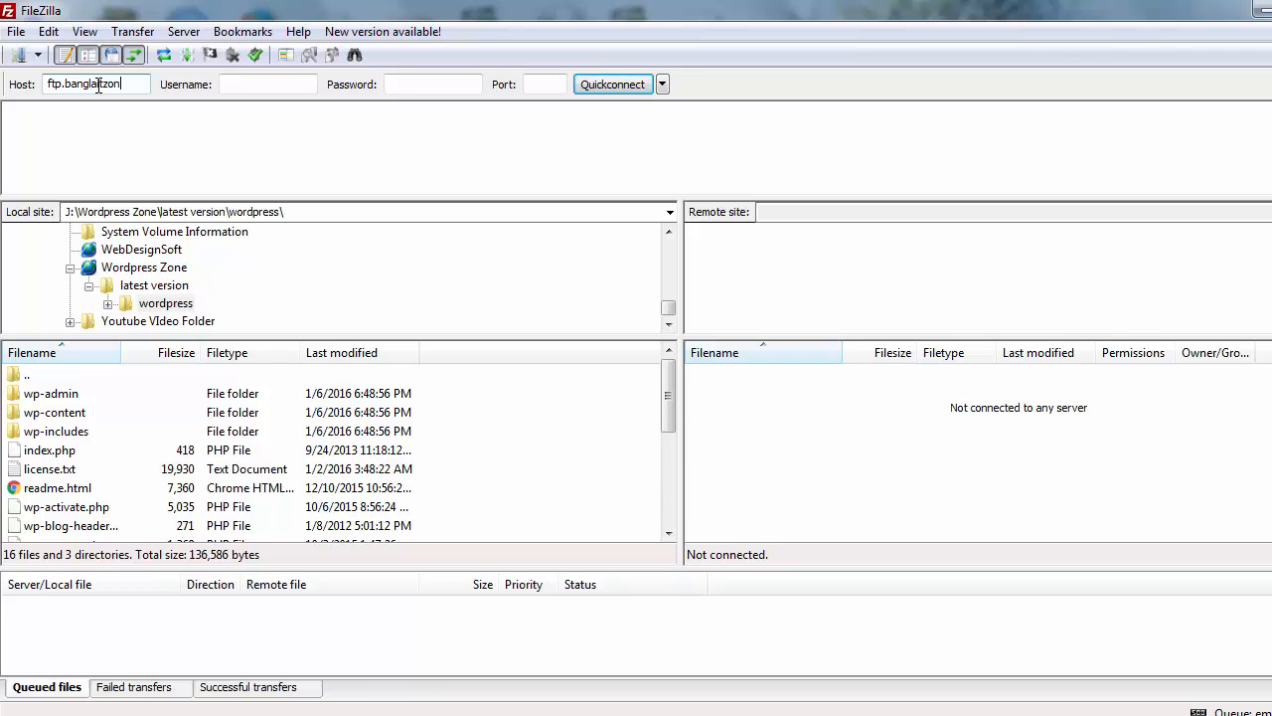
{"action": "type", "text": "m"}
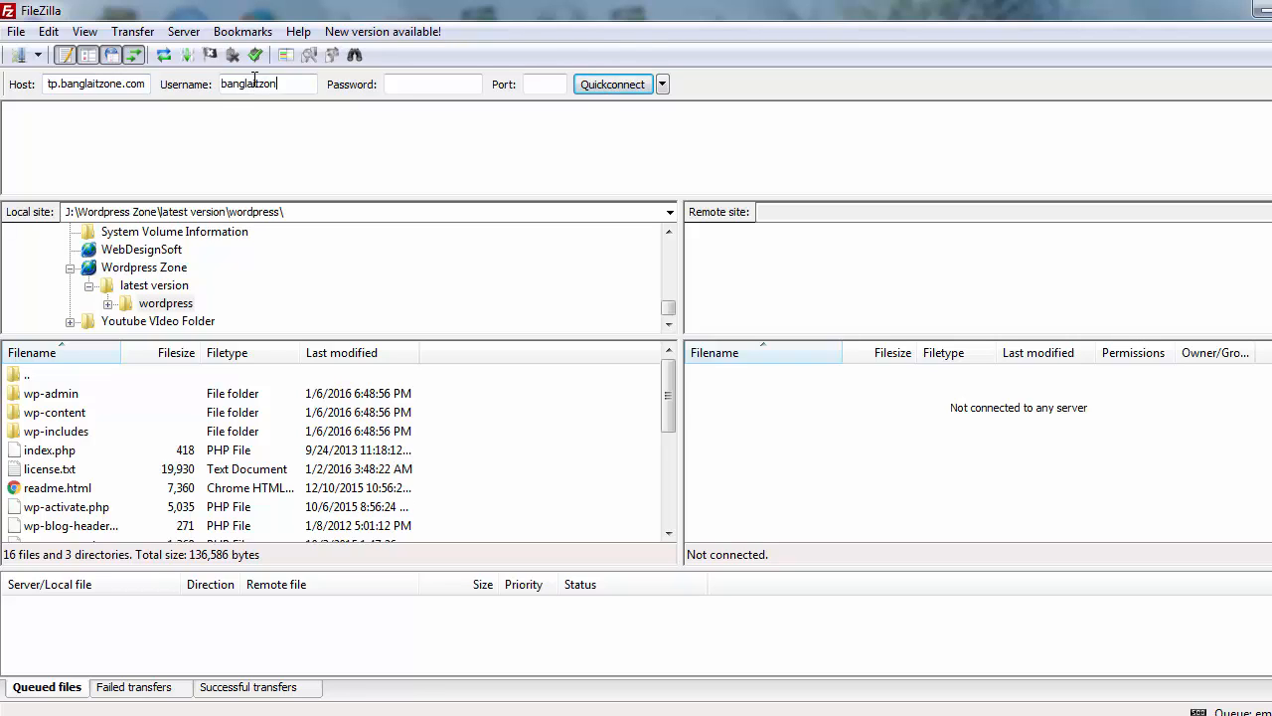
{"action": "left_click", "coordinate": [418, 88]}
{"action": "key", "text": "ctrl+v"}
{"action": "left_click", "coordinate": [608, 84]}
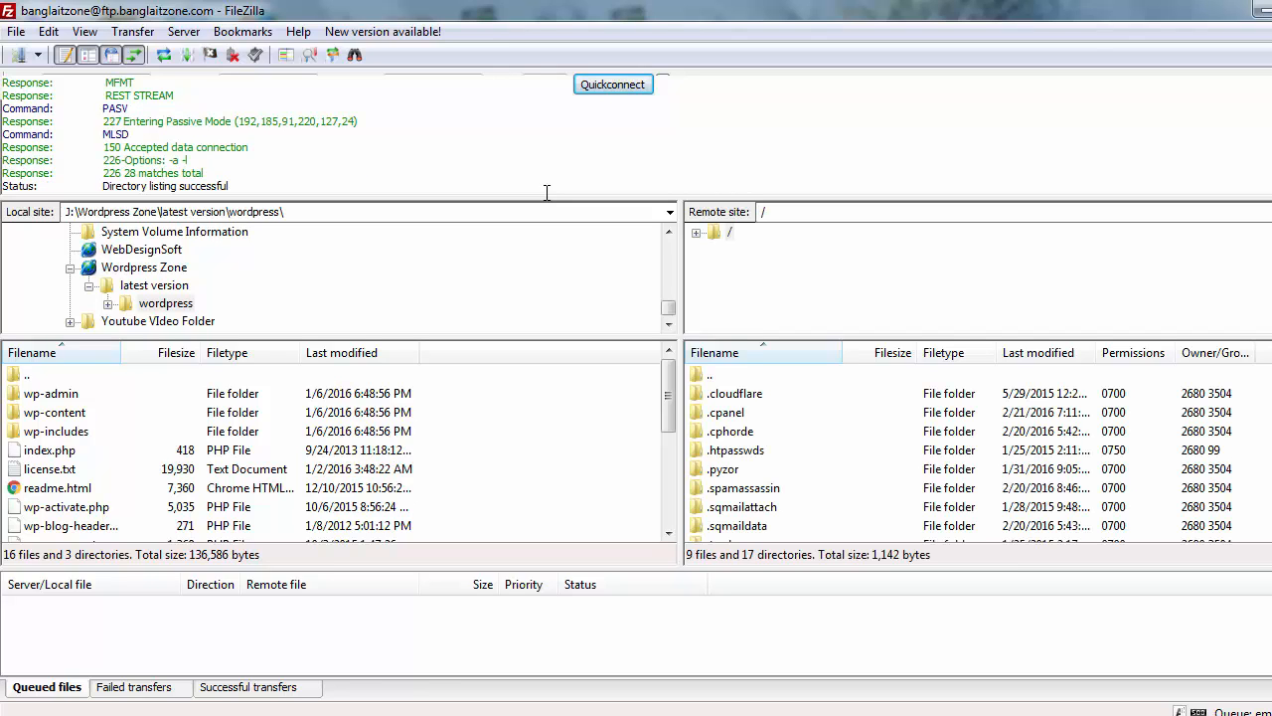
Delete the tut folder and its contents from the server's /public_html directory
{"action": "left_click", "coordinate": [695, 234]}
{"action": "scroll", "coordinate": [795, 320], "scroll_direction": "down", "scroll_amount": 3}
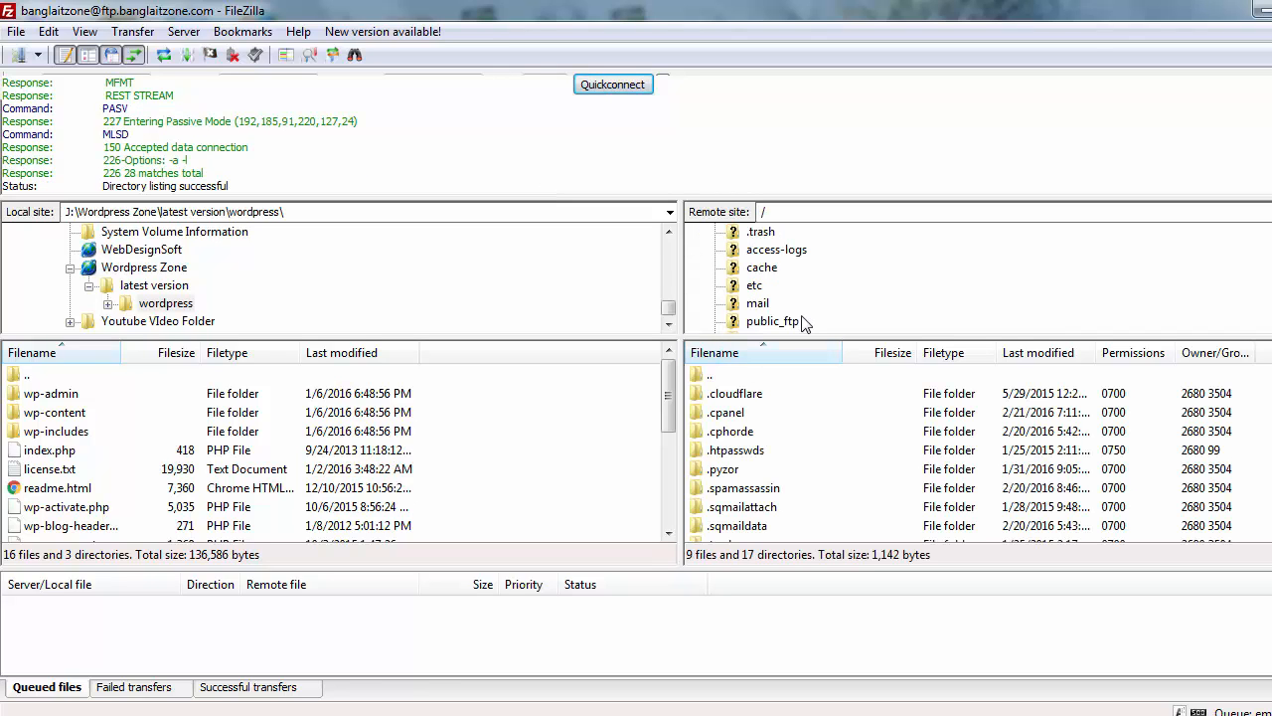
{"action": "scroll", "coordinate": [789, 320], "scroll_direction": "down", "scroll_amount": 1}
{"action": "left_click", "coordinate": [791, 286]}
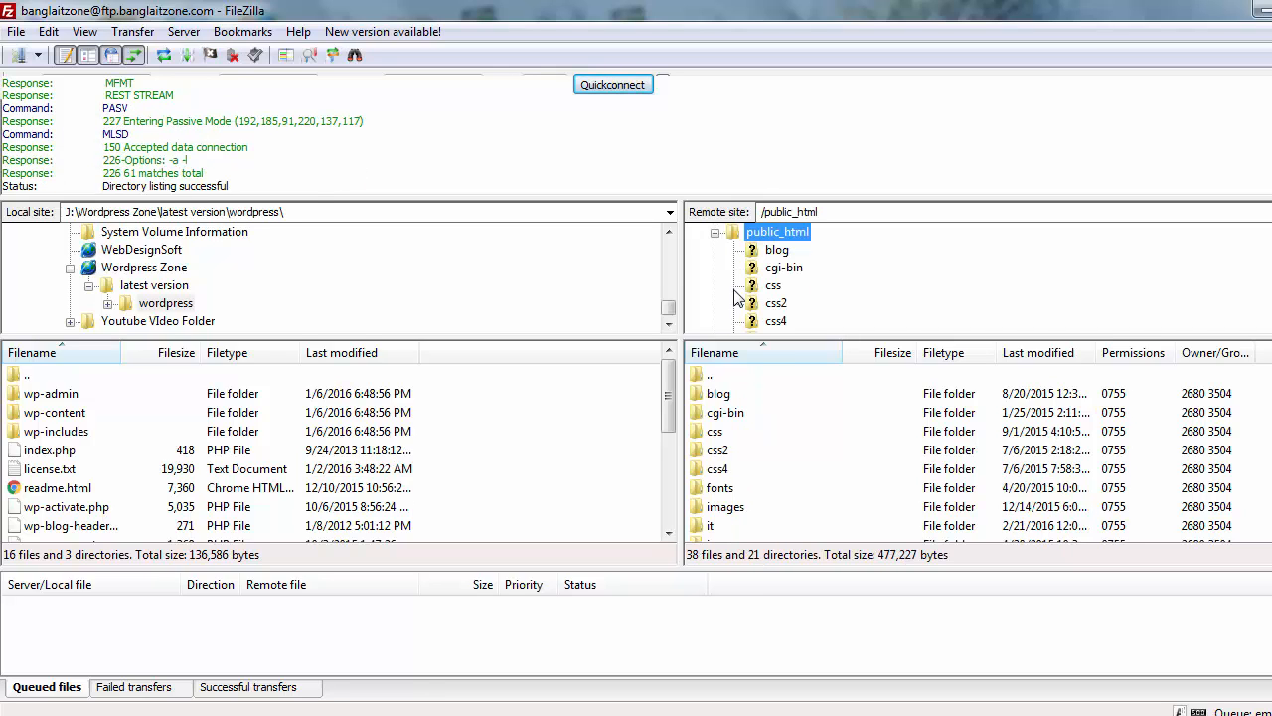
{"action": "scroll", "coordinate": [978, 457], "scroll_direction": "down", "scroll_amount": 5}
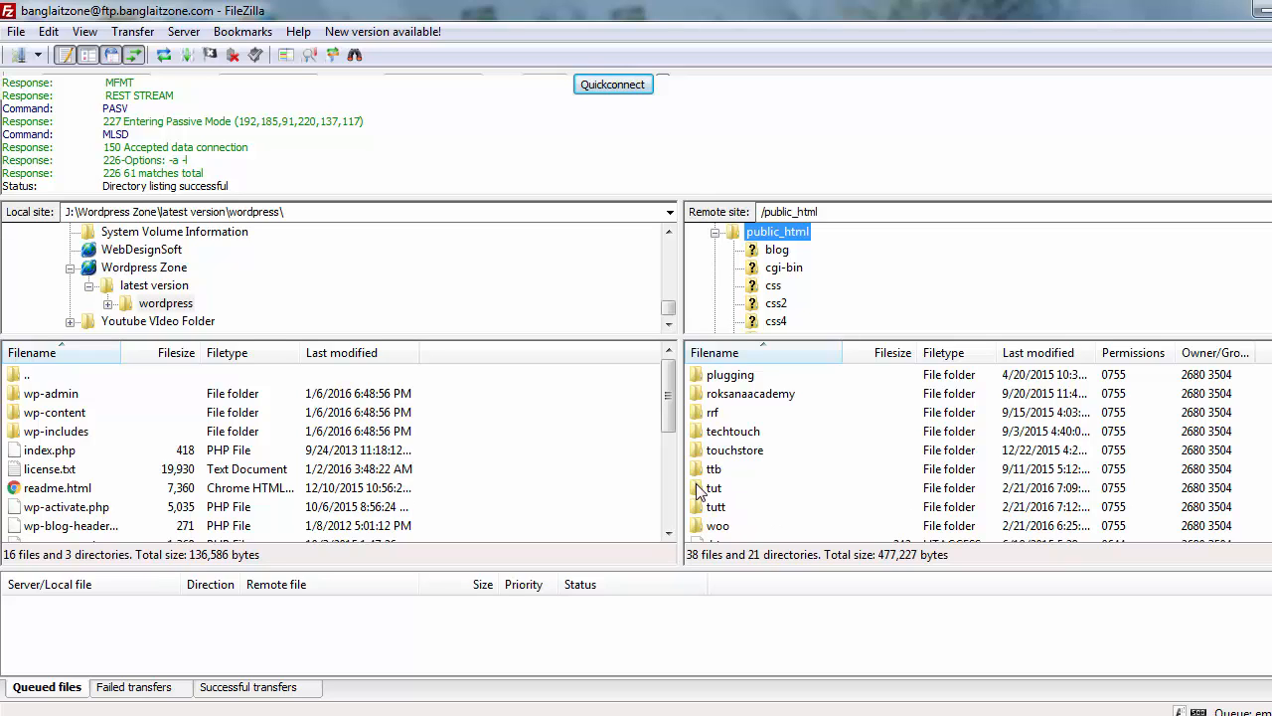
{"action": "left_click", "coordinate": [708, 490]}
{"action": "right_click", "coordinate": [709, 489]}
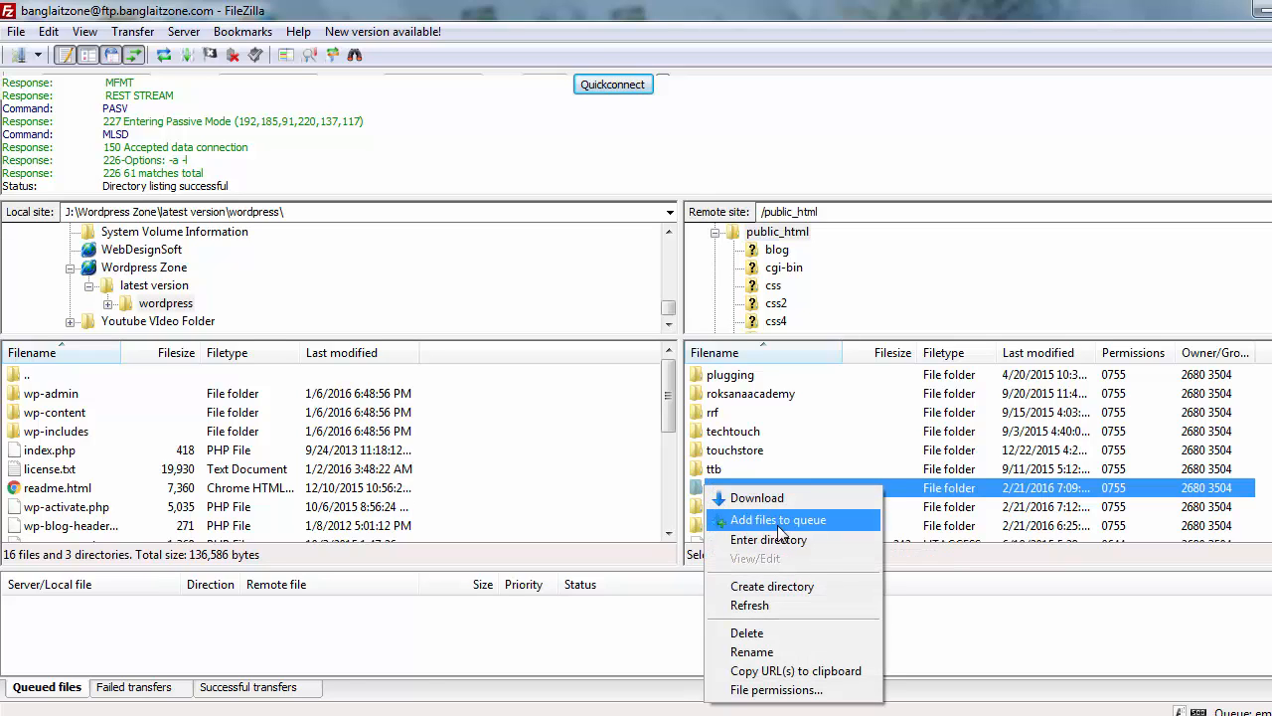
{"action": "left_click", "coordinate": [767, 631]}
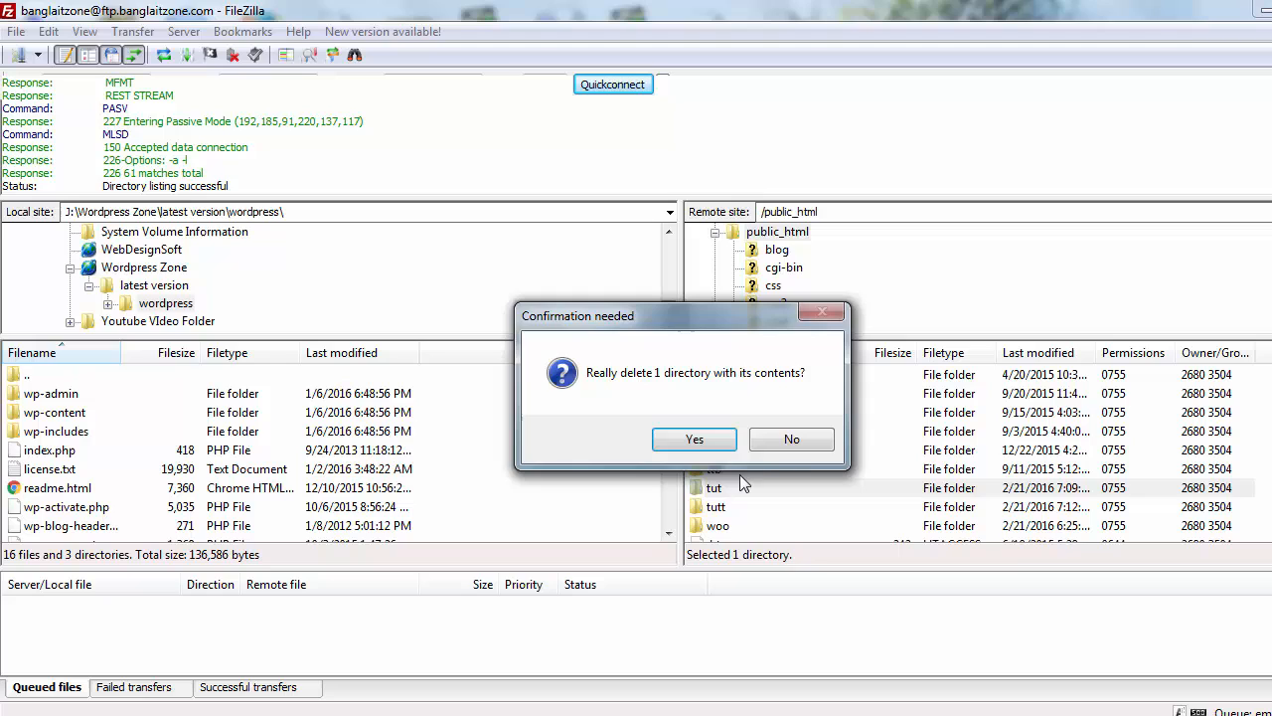
{"action": "left_click", "coordinate": [695, 438]}
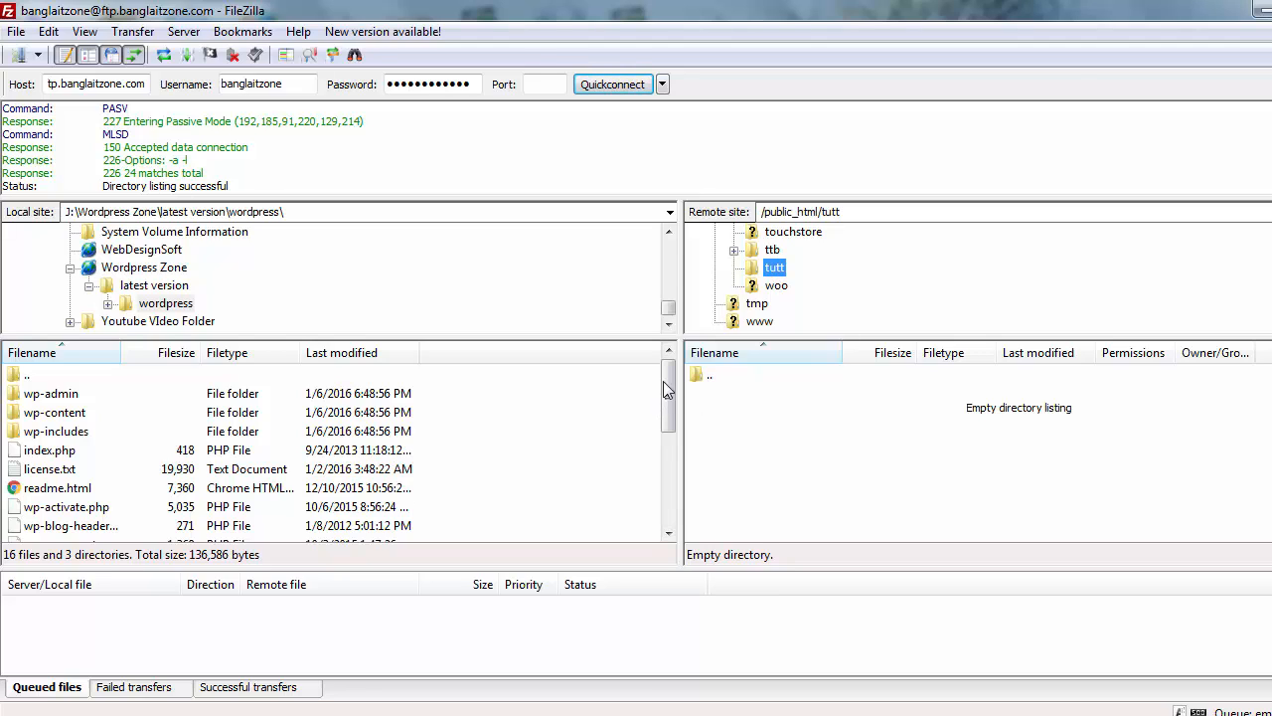
Browse the local pane to J:\Wordpress Zone\latest version
{"action": "scroll", "coordinate": [670, 244], "scroll_direction": "up", "scroll_amount": 5}
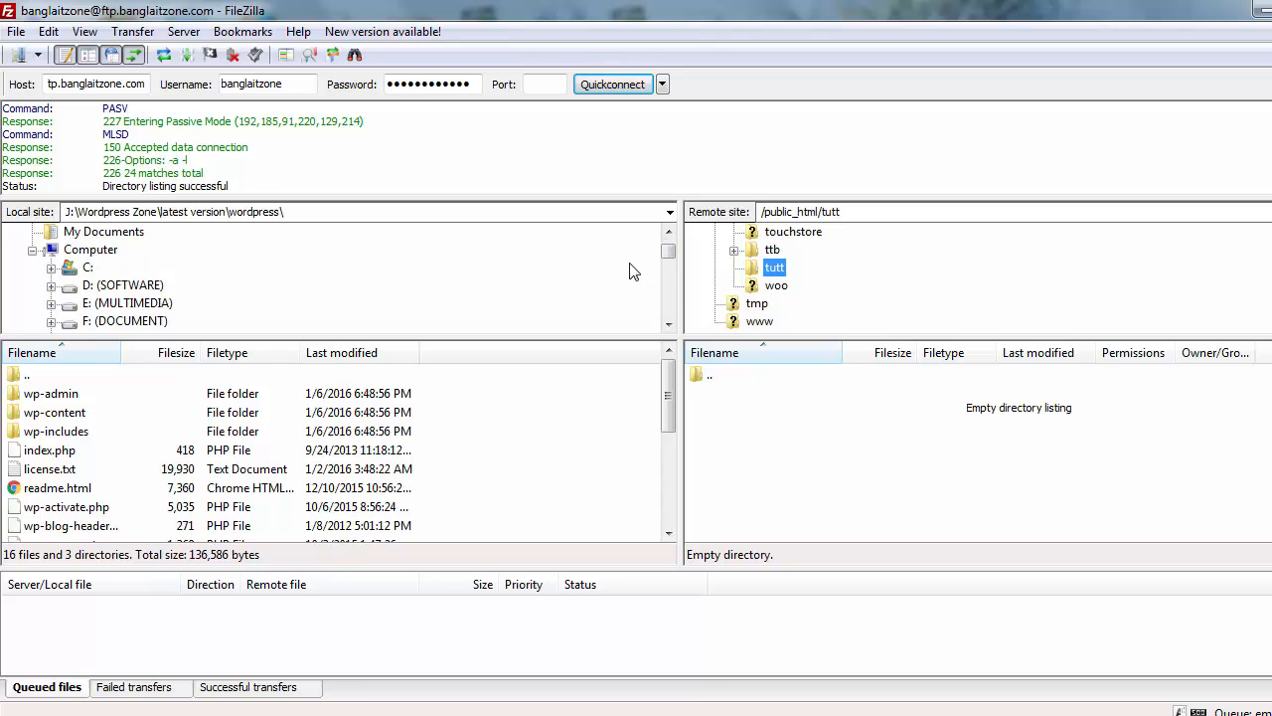
{"action": "left_click_drag", "start_coordinate": [666, 255], "coordinate": [666, 260]}
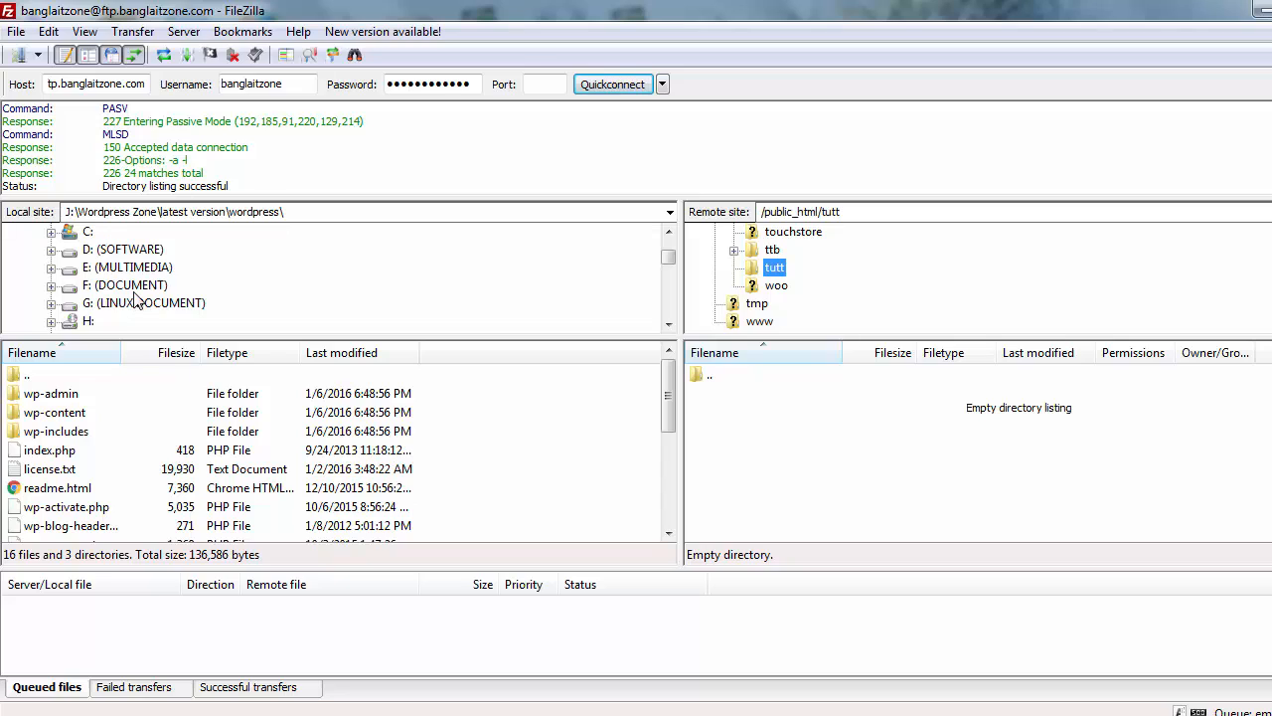
{"action": "scroll", "coordinate": [149, 311], "scroll_direction": "up", "scroll_amount": 2}
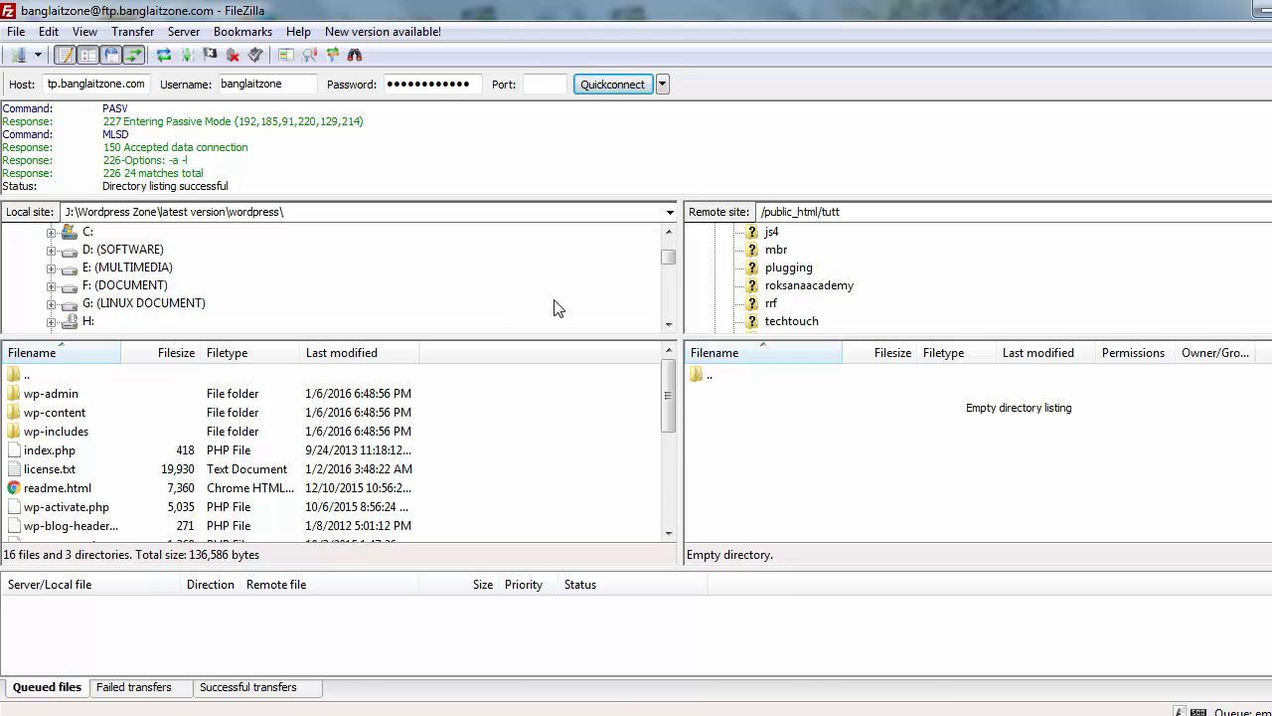
{"action": "left_click_drag", "start_coordinate": [675, 264], "coordinate": [673, 242]}
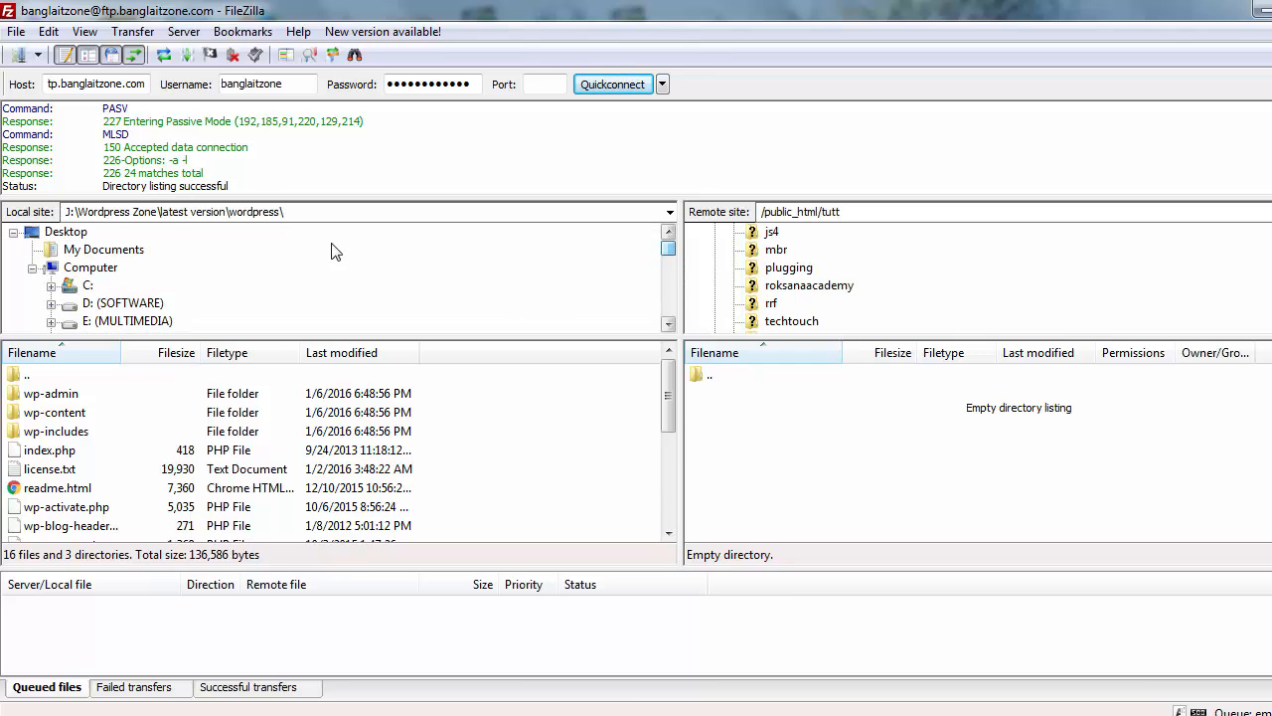
{"action": "double_click", "coordinate": [92, 268]}
{"action": "double_click", "coordinate": [44, 488]}
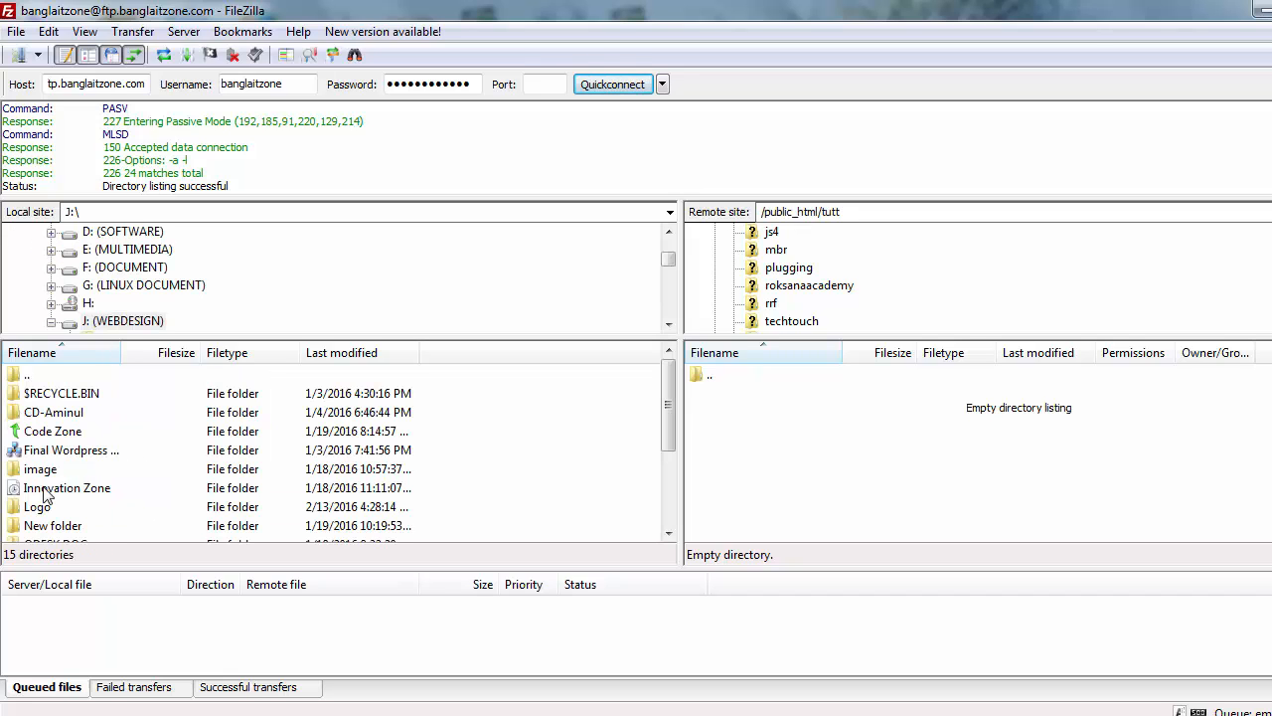
{"action": "scroll", "coordinate": [189, 425], "scroll_direction": "down", "scroll_amount": 2}
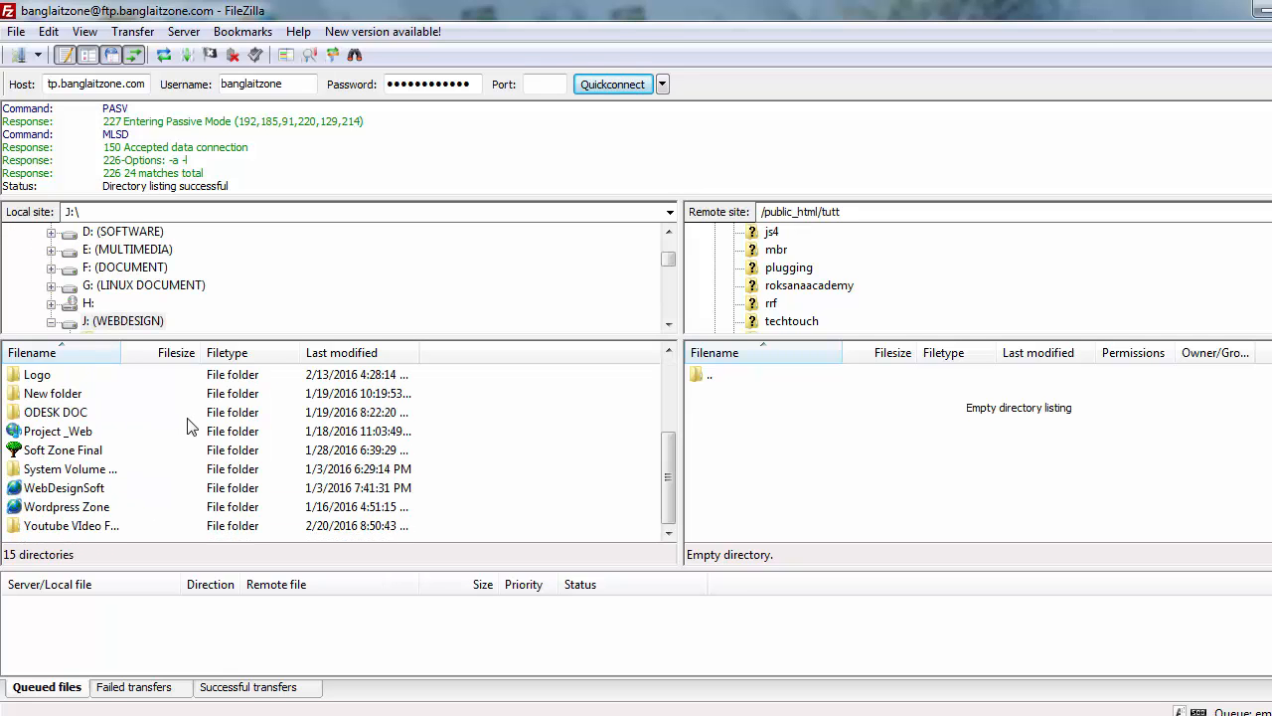
{"action": "double_click", "coordinate": [85, 510]}
{"action": "double_click", "coordinate": [74, 395]}
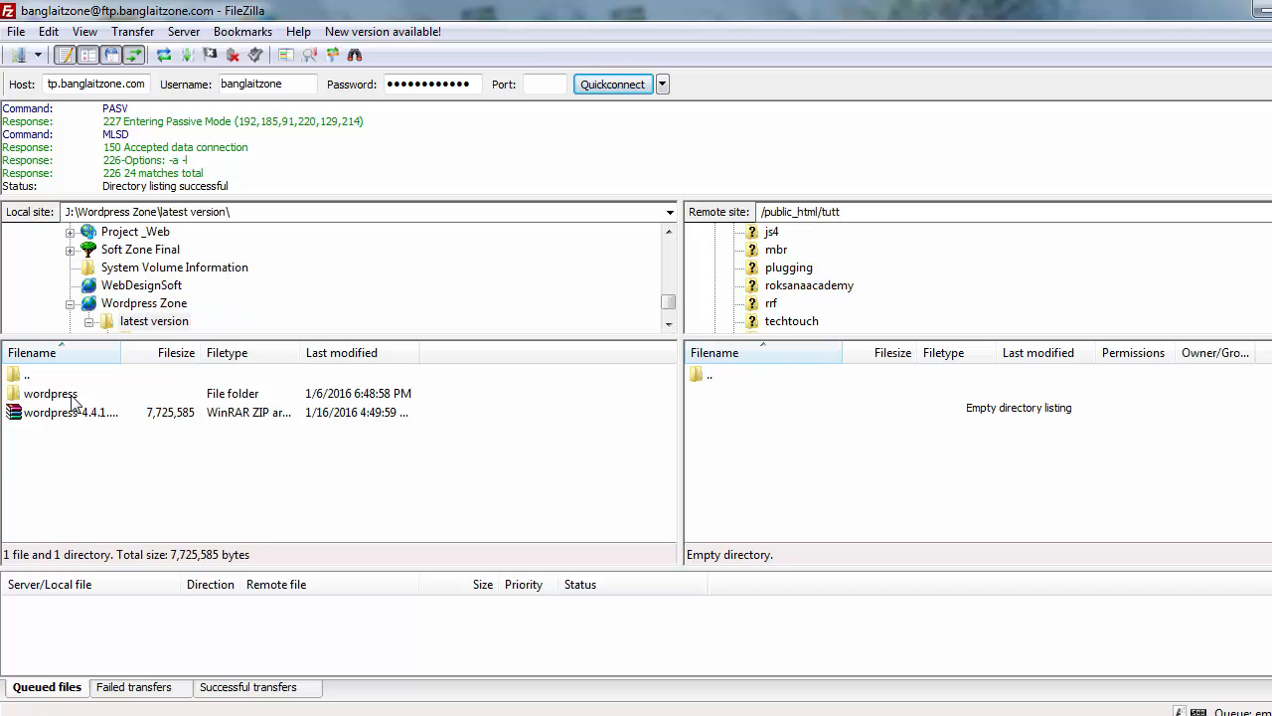
Upload all files of the local wordpress folder into /public_html/tutt
{"action": "left_click", "coordinate": [54, 397]}
{"action": "double_click", "coordinate": [55, 398]}
{"action": "left_click", "coordinate": [75, 452]}
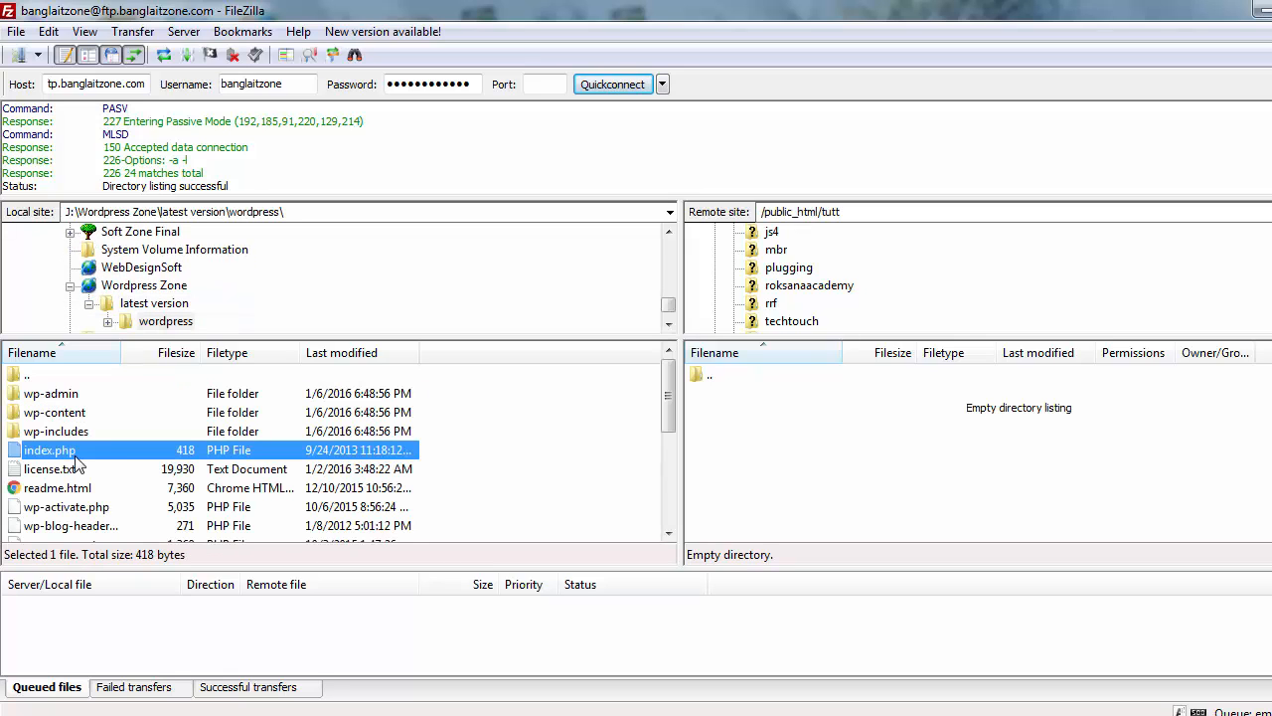
{"action": "key", "text": "ctrl+a"}
{"action": "left_click_drag", "start_coordinate": [220, 428], "coordinate": [875, 482]}
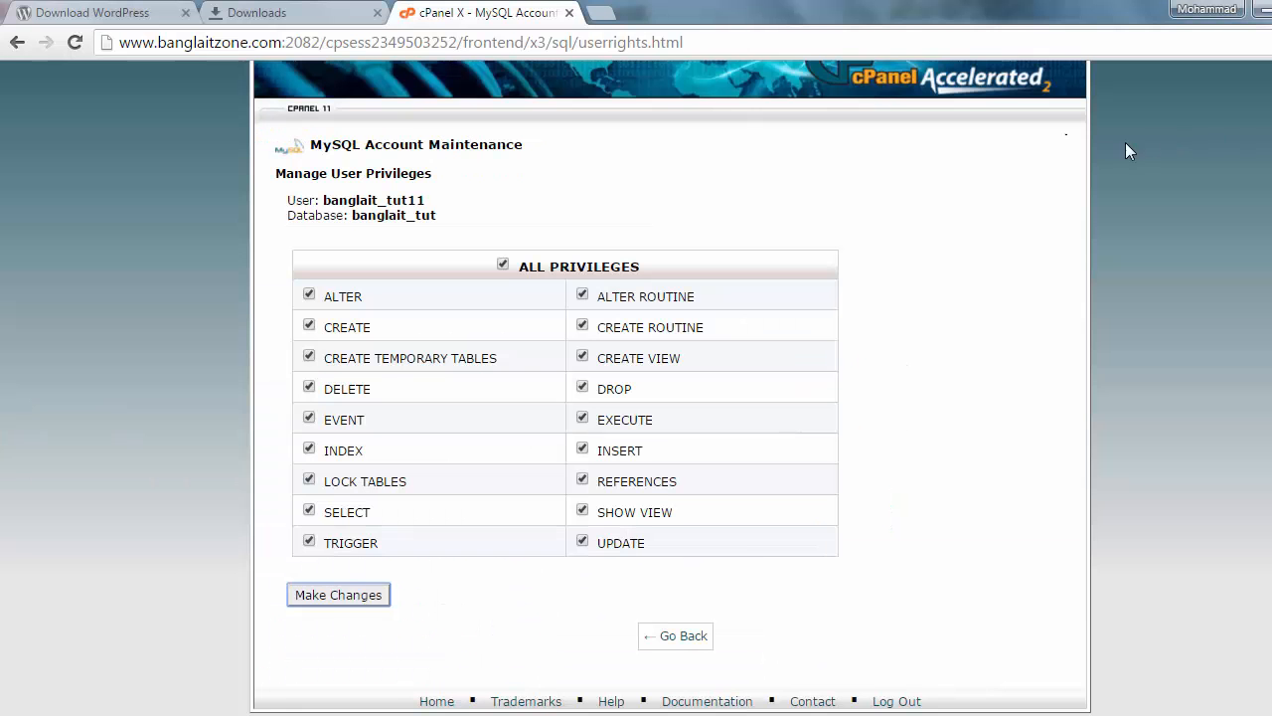
Open a new Chrome tab with Ctrl+T
{"action": "key", "text": "ctrl+t"}
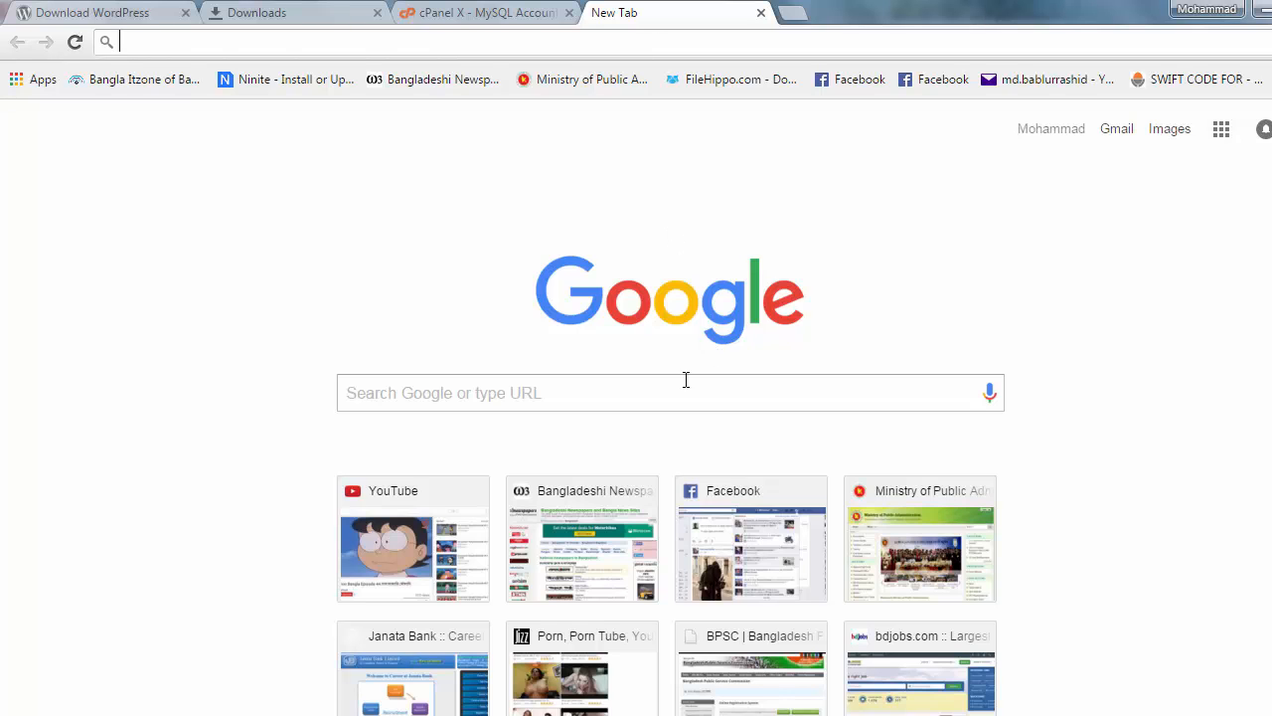
Search Google for 'go dadd' and open the GoDaddy site from the suggestions
{"action": "left_click", "coordinate": [660, 397]}
{"action": "type", "text": "go"}
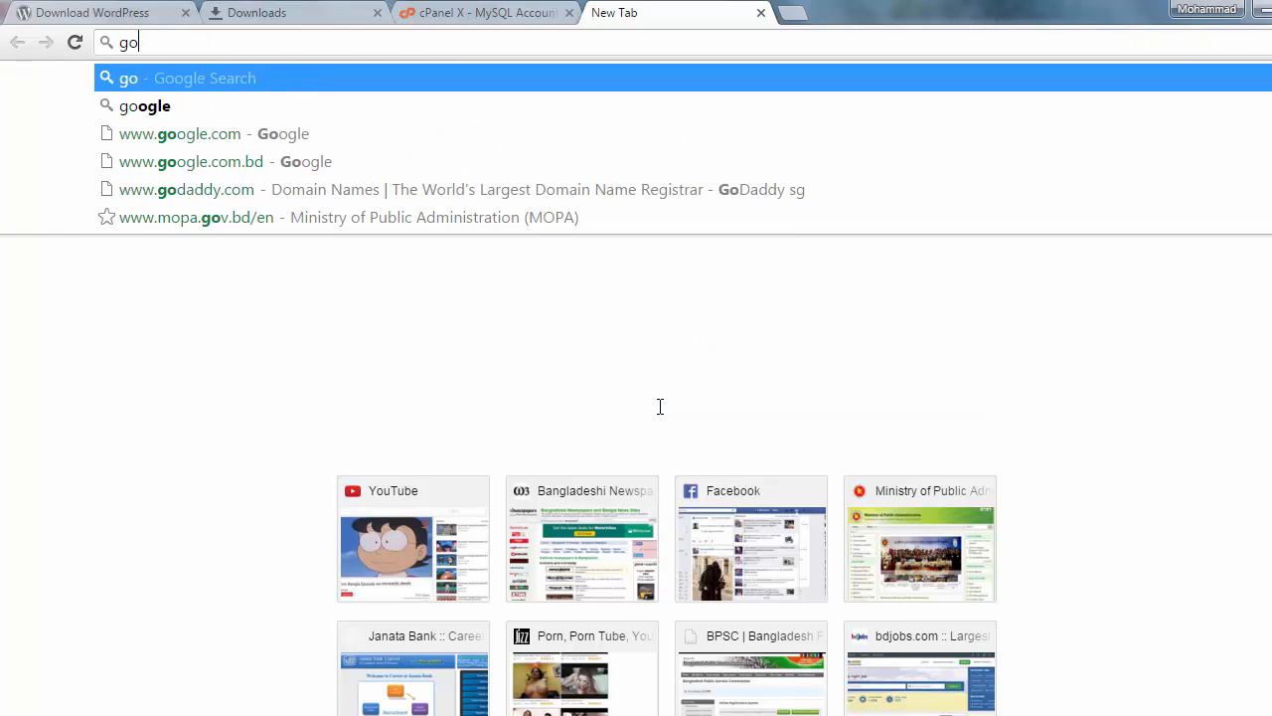
{"action": "type", "text": " da"}
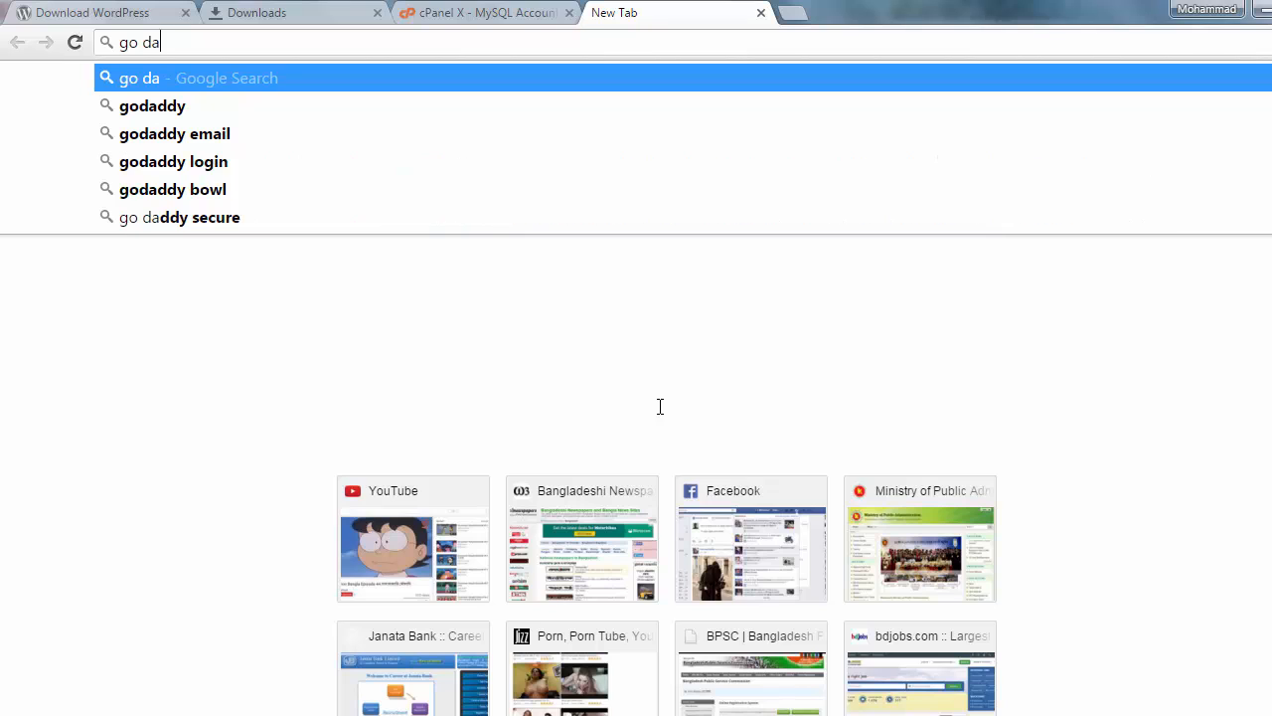
{"action": "type", "text": "dd"}
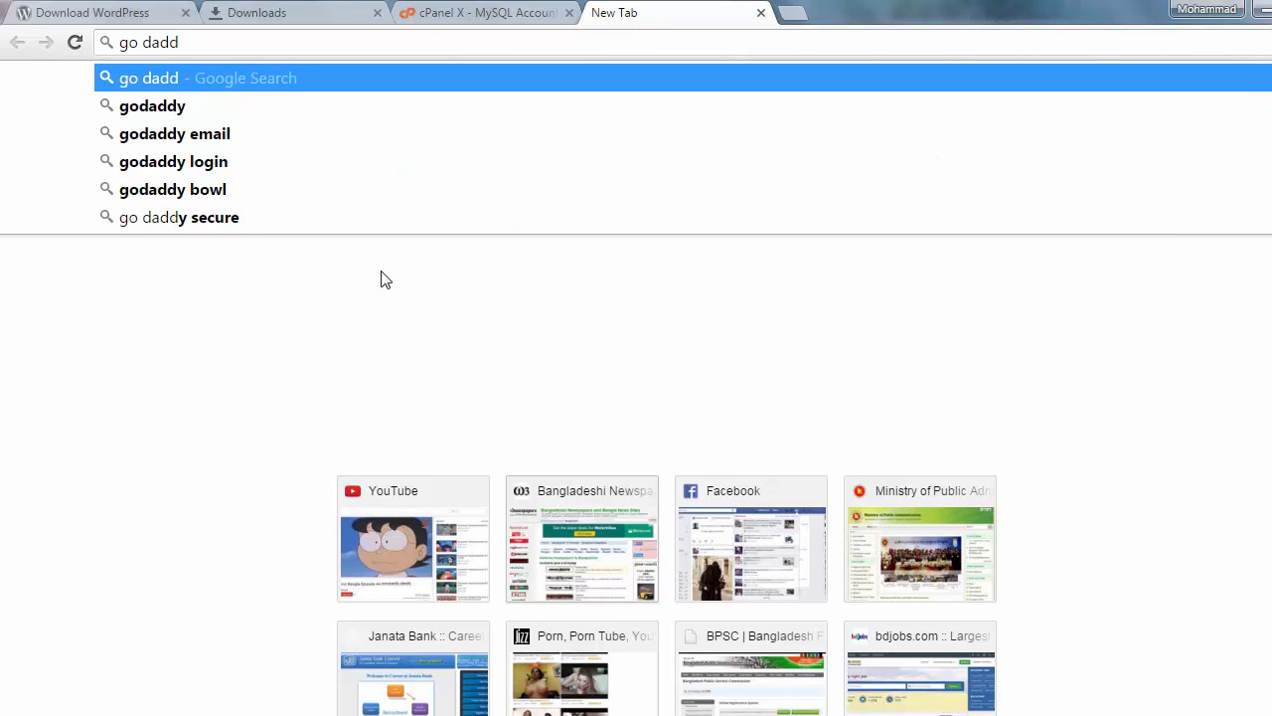
{"action": "left_click", "coordinate": [261, 120]}
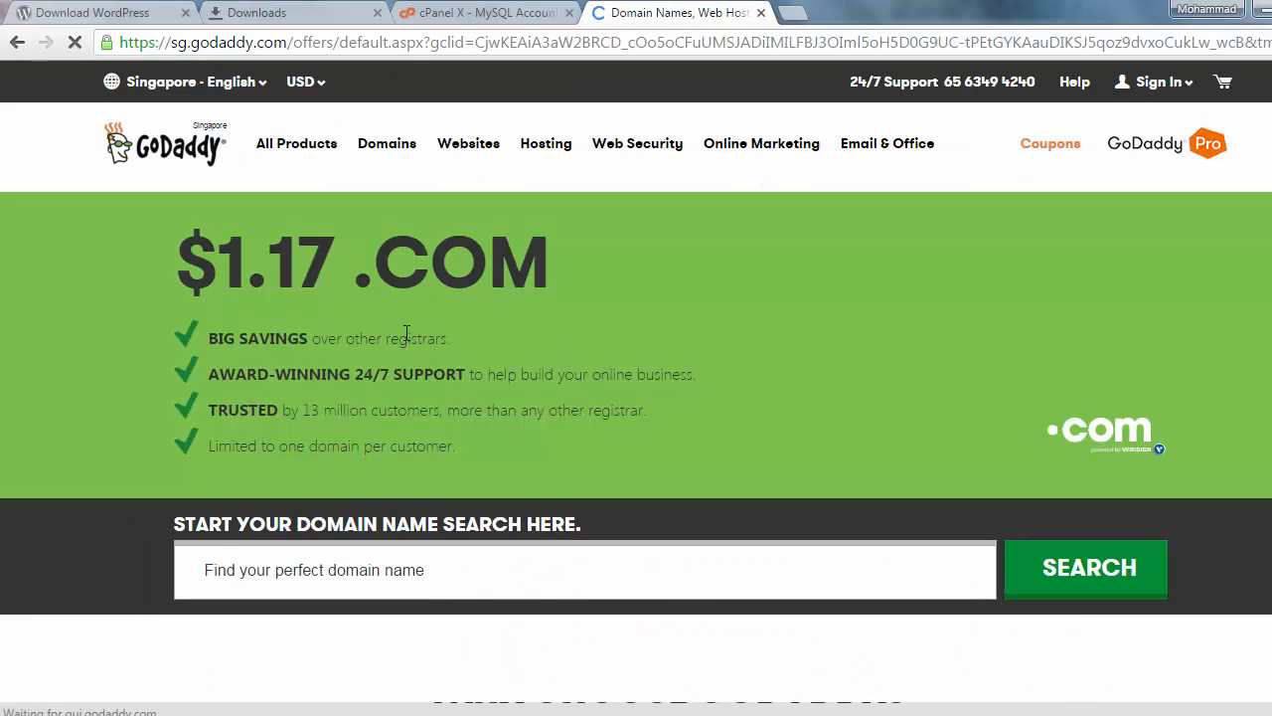
Scroll through the GoDaddy domain offers page
{"action": "scroll", "coordinate": [407, 341], "scroll_direction": "down", "scroll_amount": 8}
{"action": "scroll", "coordinate": [407, 330], "scroll_direction": "down", "scroll_amount": 4}
{"action": "scroll", "coordinate": [406, 332], "scroll_direction": "up", "scroll_amount": 10}
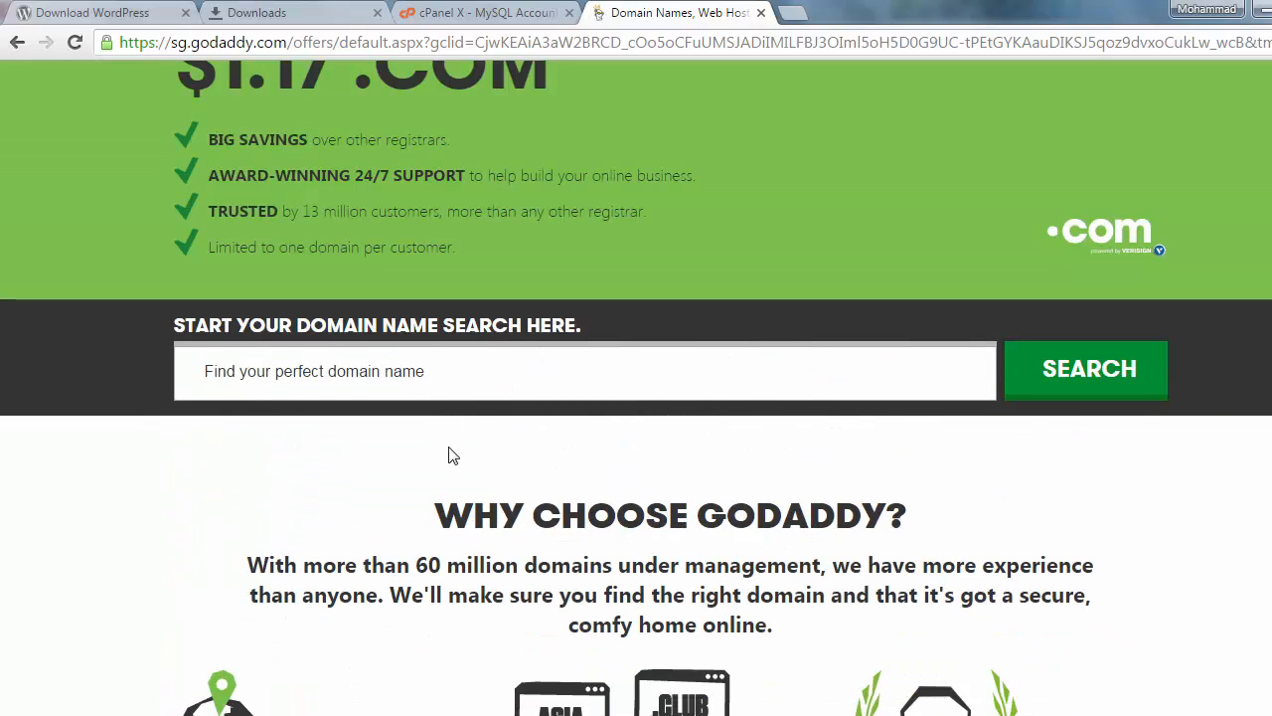
{"action": "scroll", "coordinate": [449, 455], "scroll_direction": "down", "scroll_amount": 10}
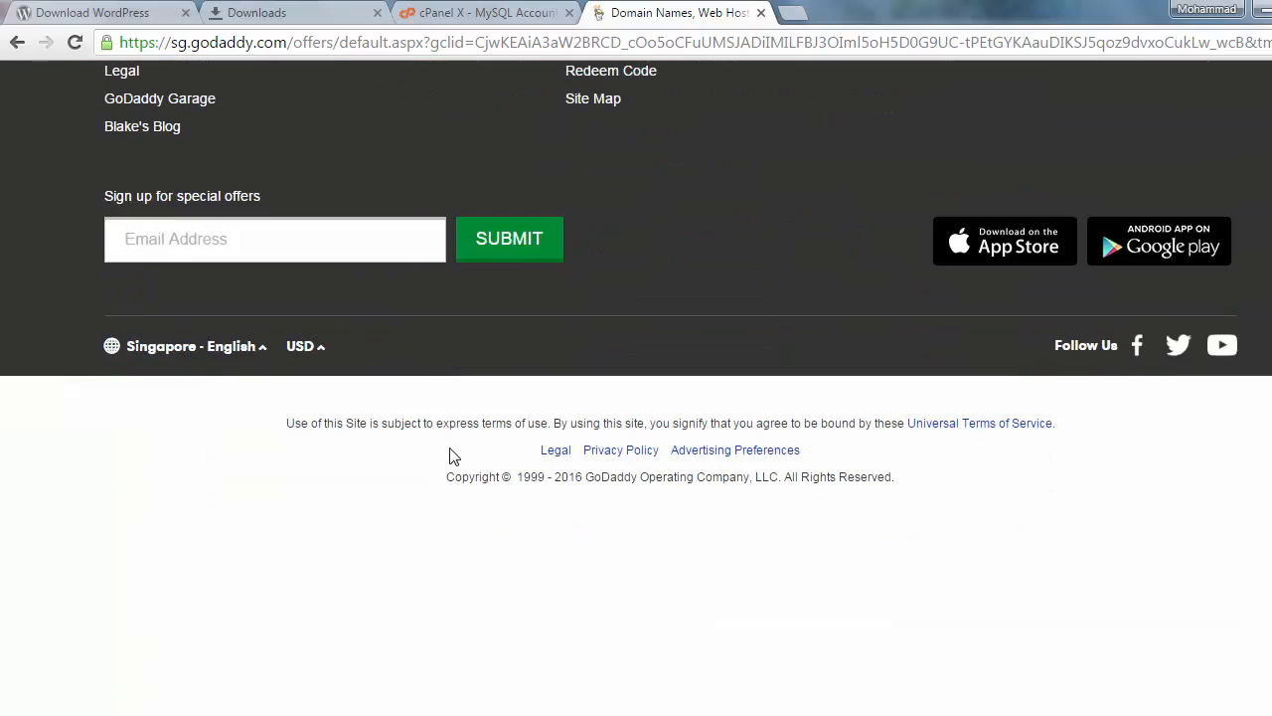
{"action": "scroll", "coordinate": [449, 455], "scroll_direction": "up", "scroll_amount": 10}
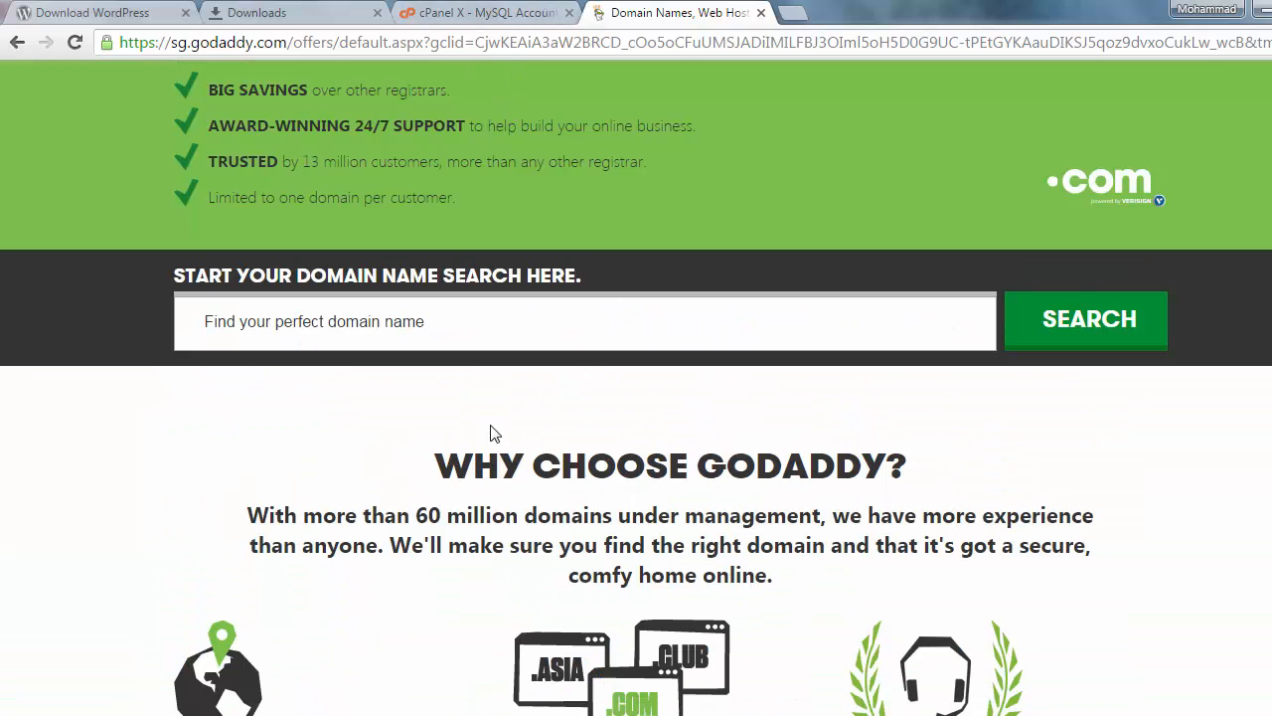
{"action": "scroll", "coordinate": [663, 159], "scroll_direction": "up", "scroll_amount": 3}
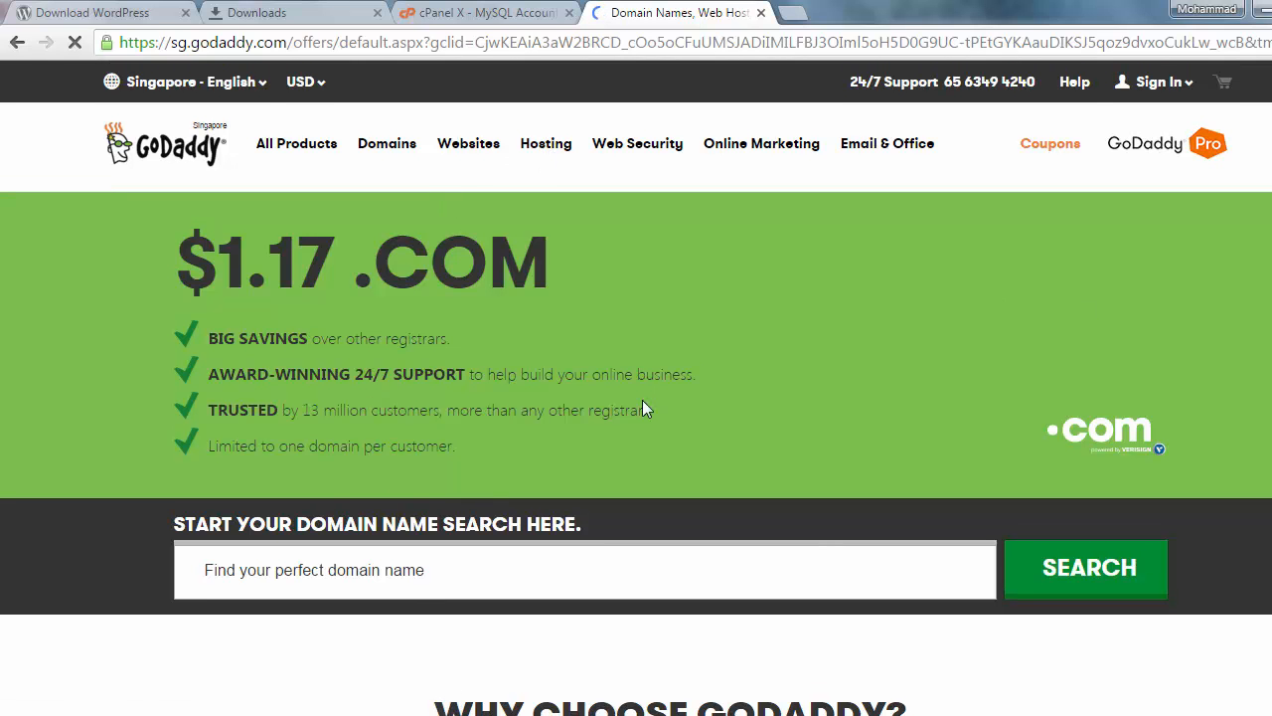
{"action": "scroll", "coordinate": [642, 405], "scroll_direction": "down", "scroll_amount": 3}
{"action": "scroll", "coordinate": [641, 408], "scroll_direction": "down", "scroll_amount": 6}
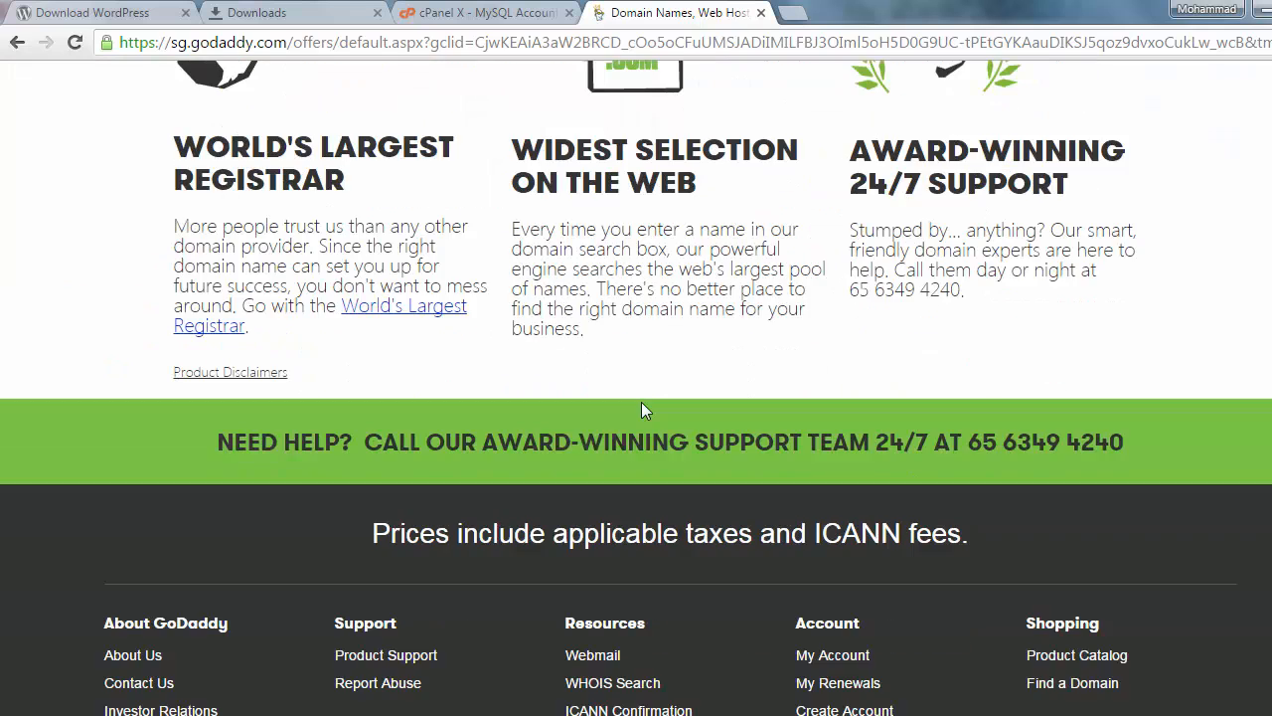
{"action": "scroll", "coordinate": [641, 407], "scroll_direction": "up", "scroll_amount": 9}
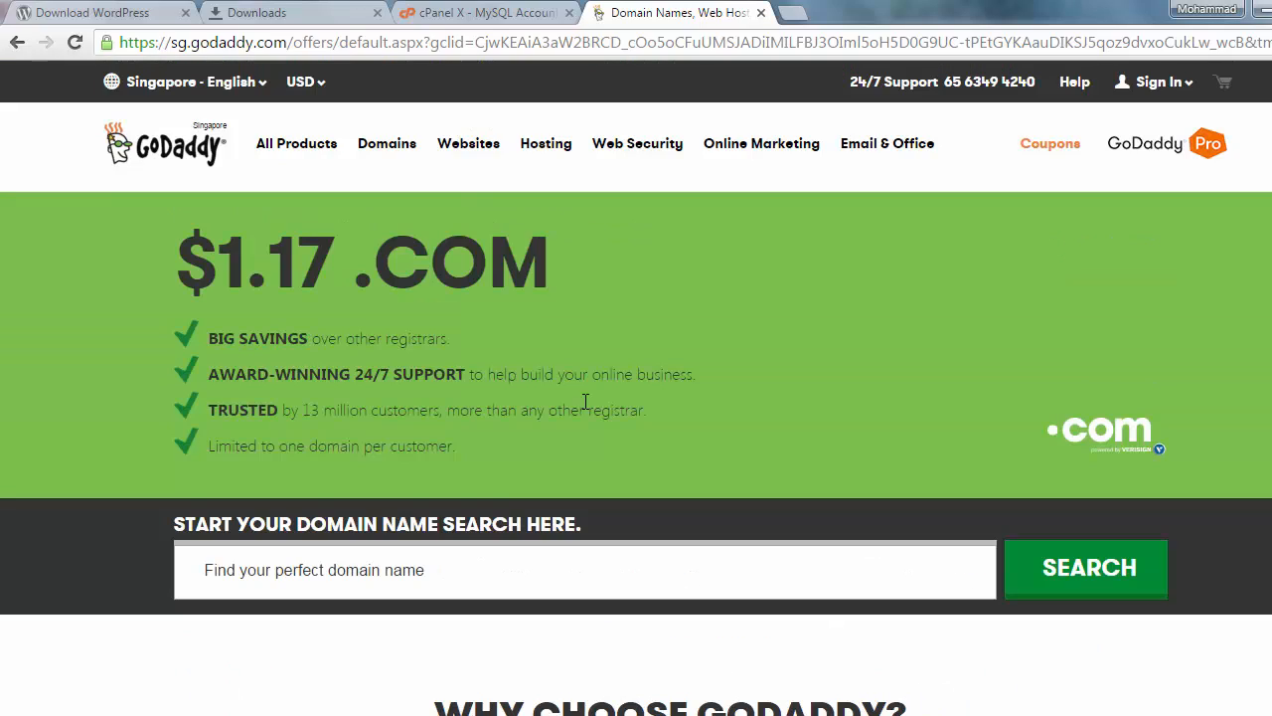
{"action": "scroll", "coordinate": [586, 401], "scroll_direction": "down", "scroll_amount": 8}
{"action": "scroll", "coordinate": [586, 401], "scroll_direction": "up", "scroll_amount": 8}
Close the GoDaddy tab to return to the cPanel MySQL user privileges page for banglait_tut11
{"action": "left_click", "coordinate": [500, 21]}
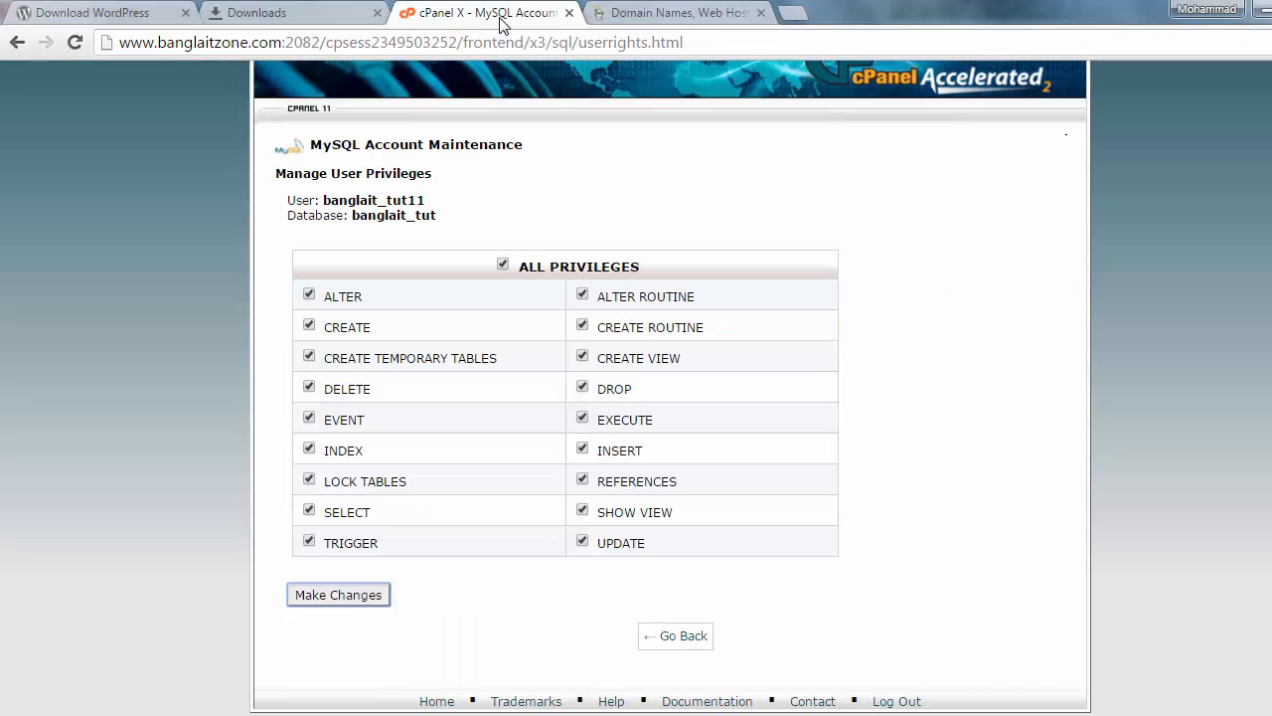
{"action": "left_click", "coordinate": [703, 20]}
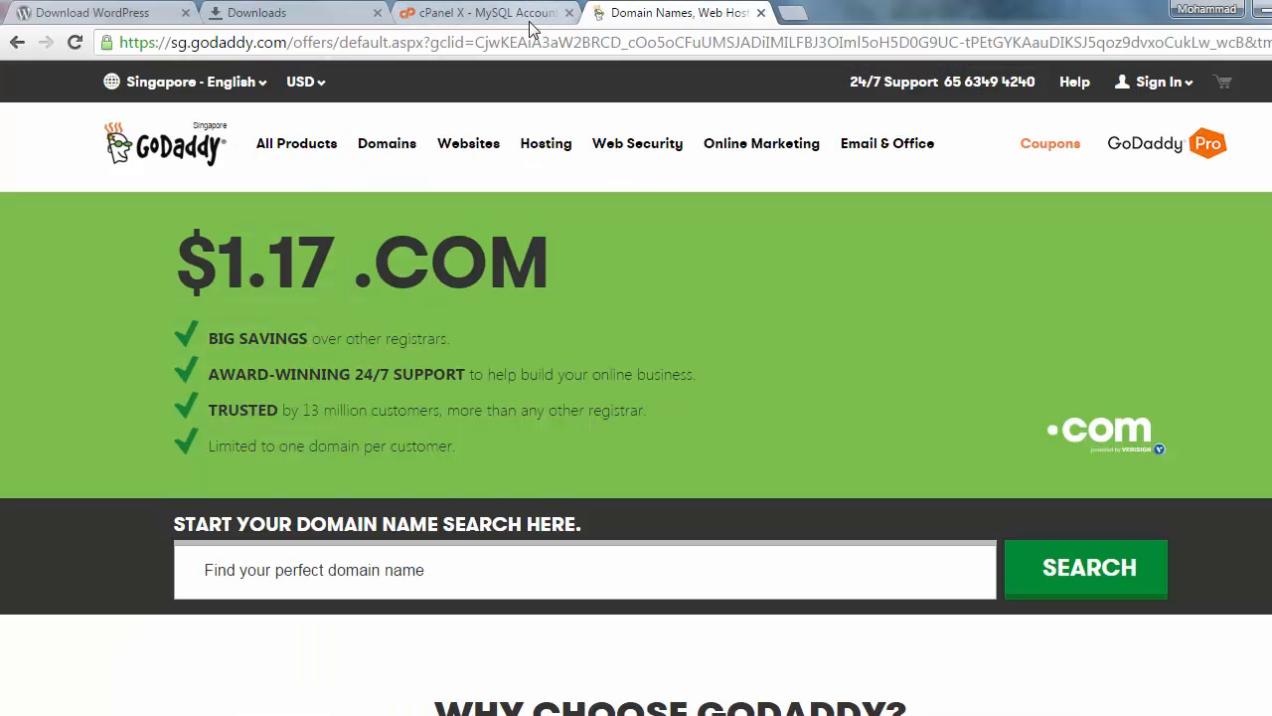
{"action": "left_click", "coordinate": [761, 13]}
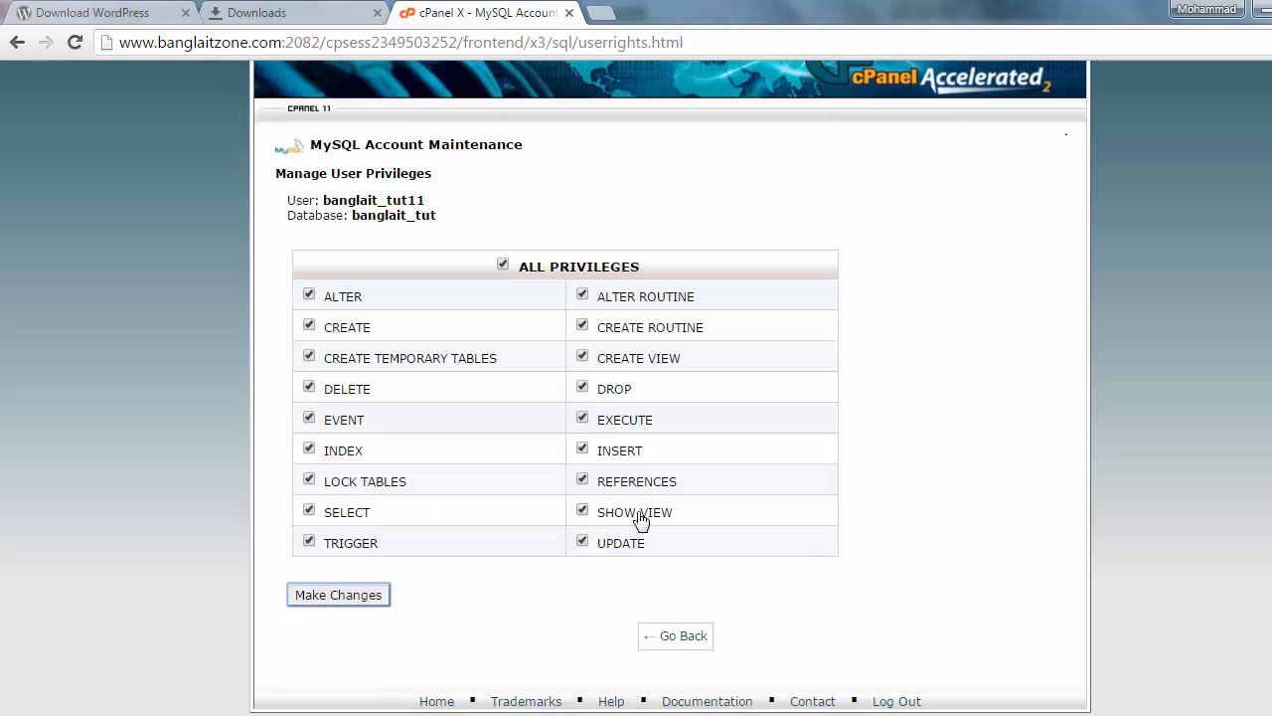
{"action": "left_click", "coordinate": [642, 715]}
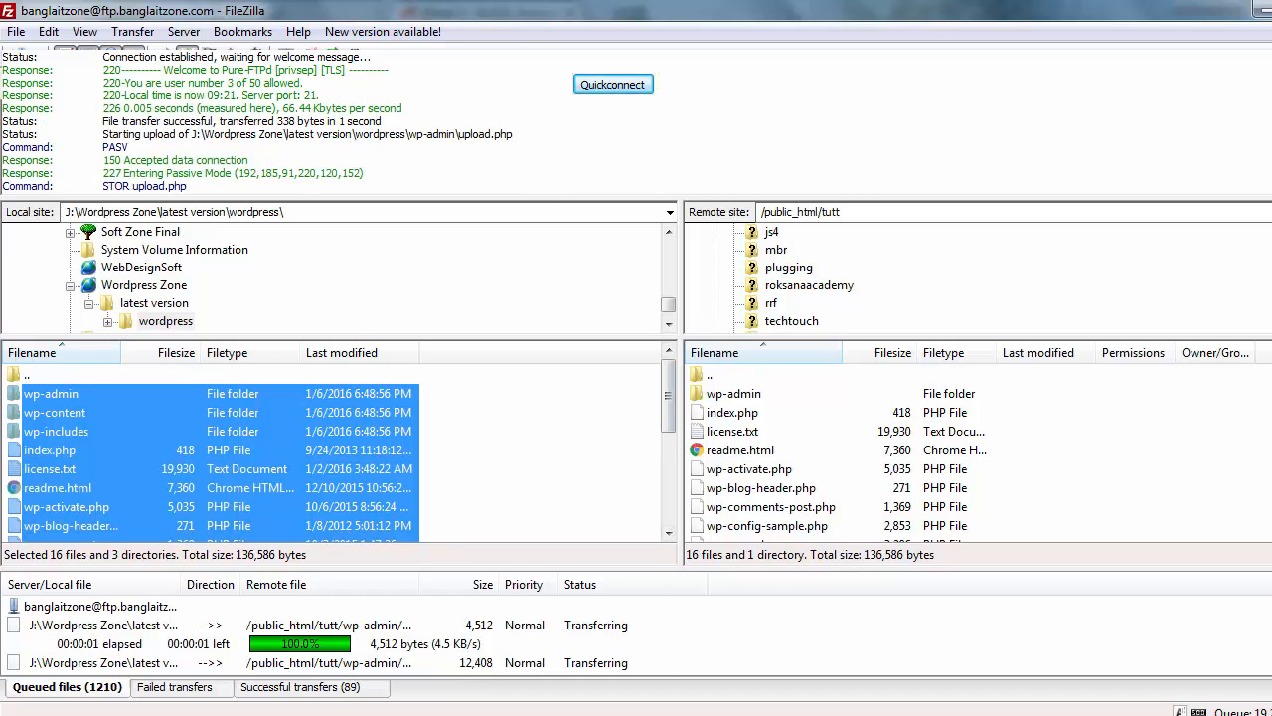
{"action": "left_click", "coordinate": [581, 715]}
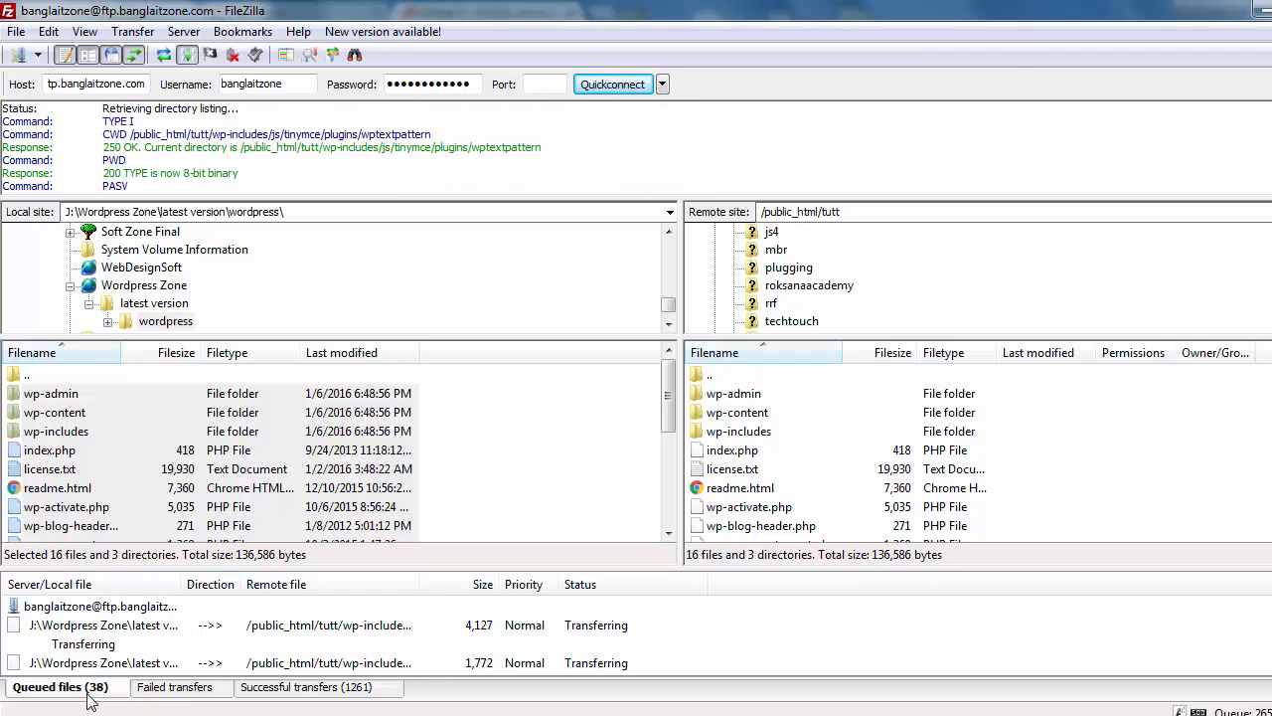
{"action": "left_click", "coordinate": [167, 689]}
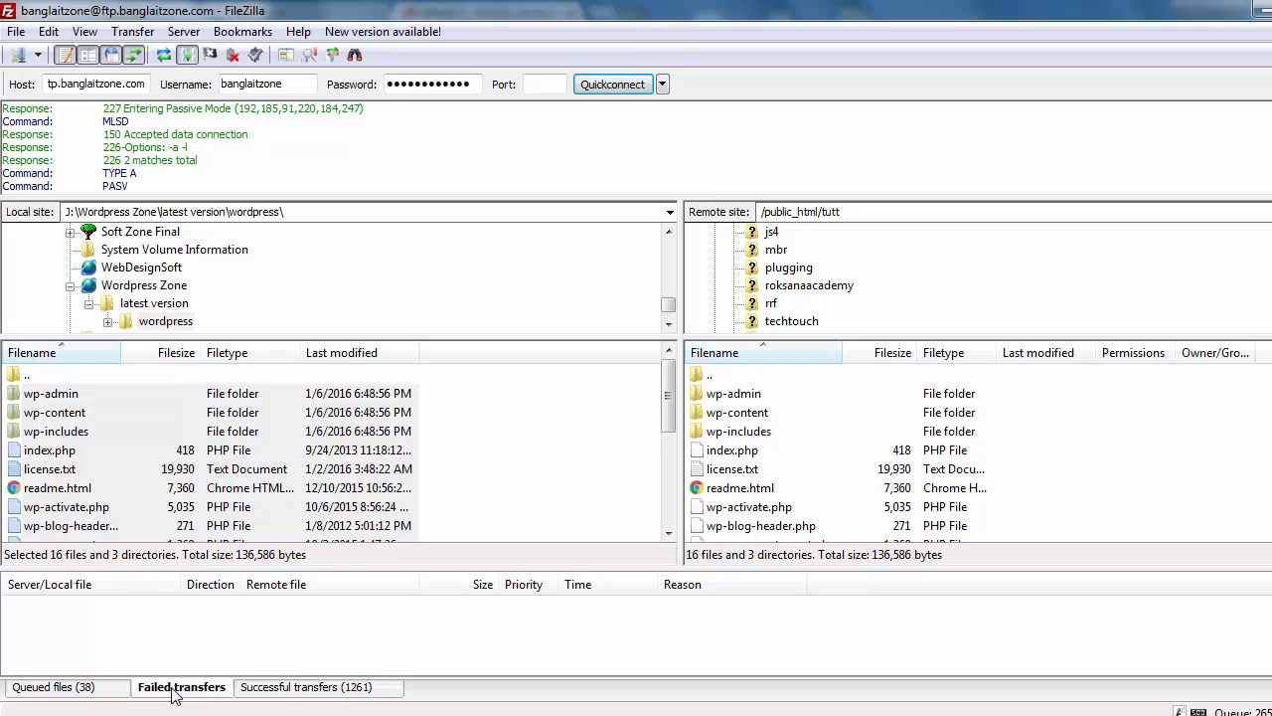
{"action": "left_click", "coordinate": [87, 689]}
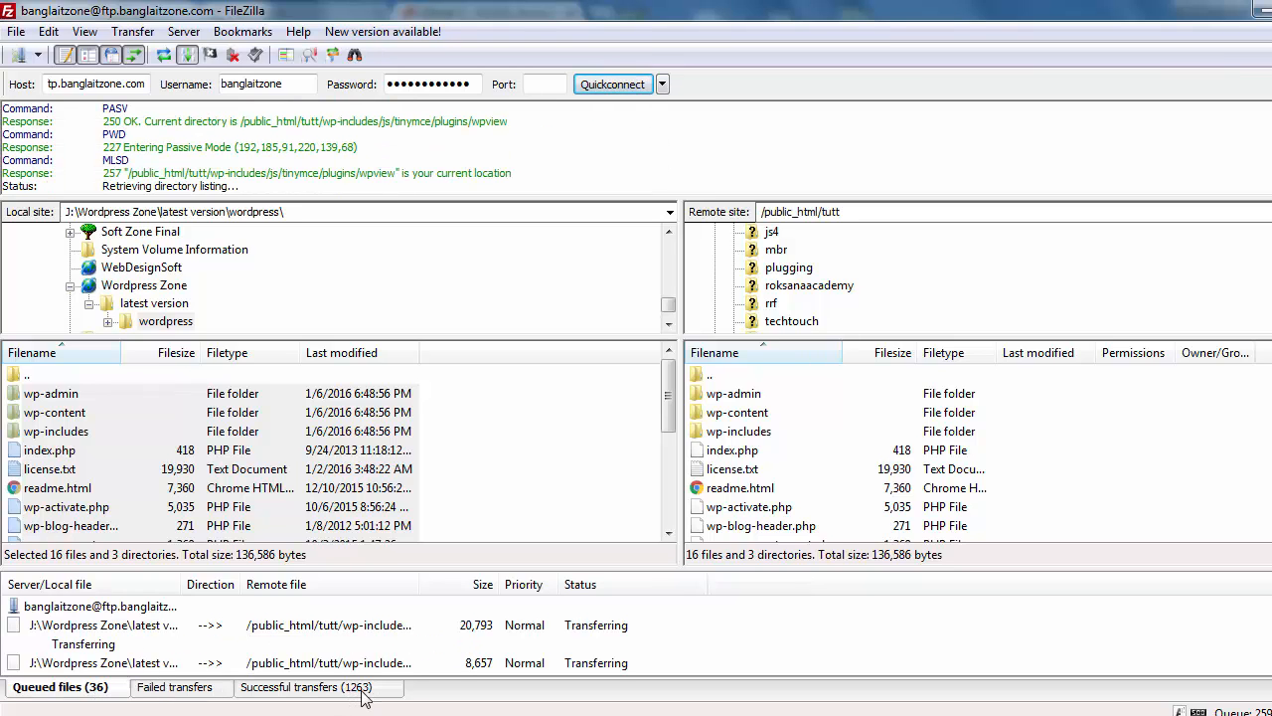
{"action": "left_click", "coordinate": [1263, 9]}
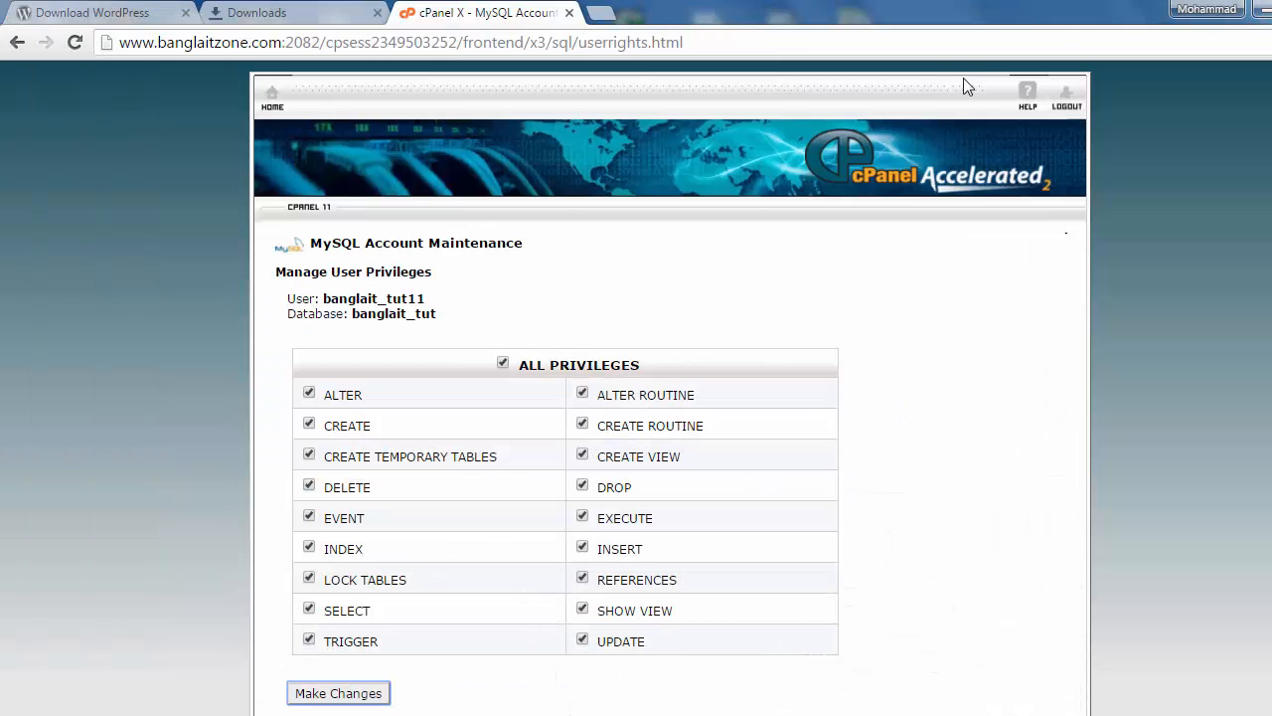
Open a new blank Chrome tab beside the cPanel MySQL Account Maintenance tab
{"action": "left_click", "coordinate": [601, 12]}
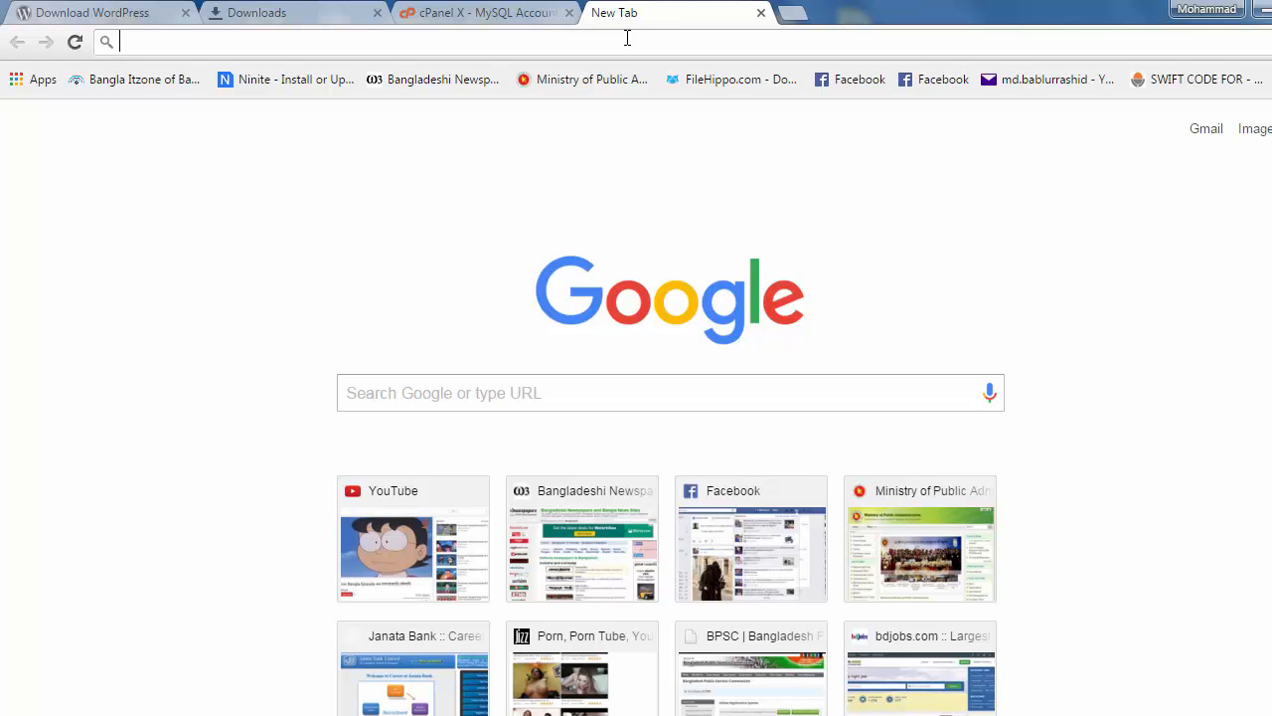
Go to YouTube and search for 'free web hosting & get cpanel tutorial'
{"action": "type", "text": "youtube.com"}
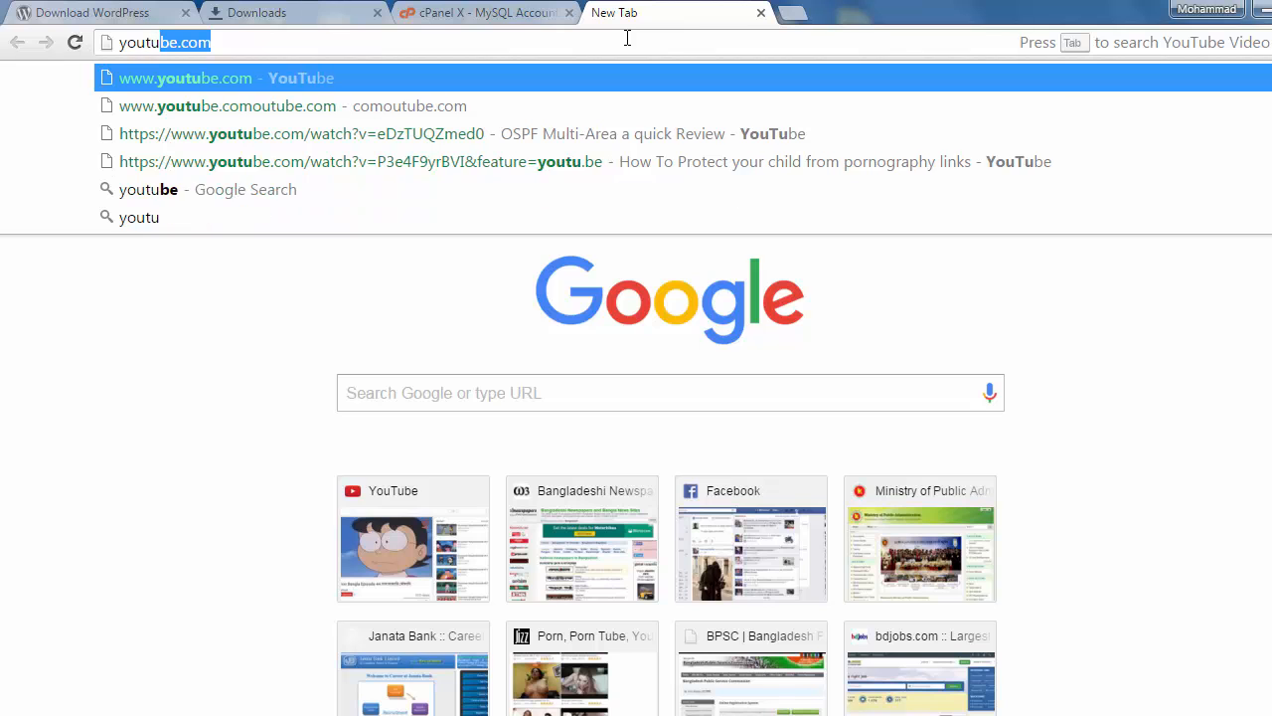
{"action": "key", "text": "Return"}
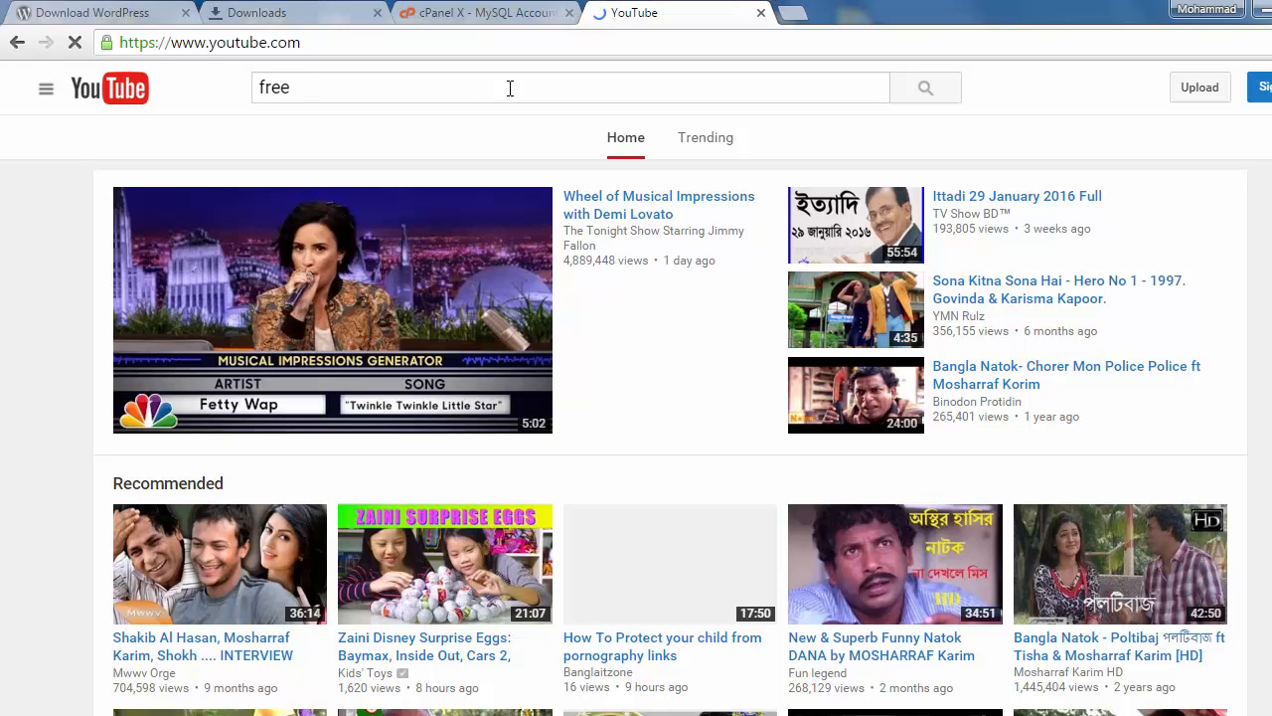
{"action": "type", "text": "free web"}
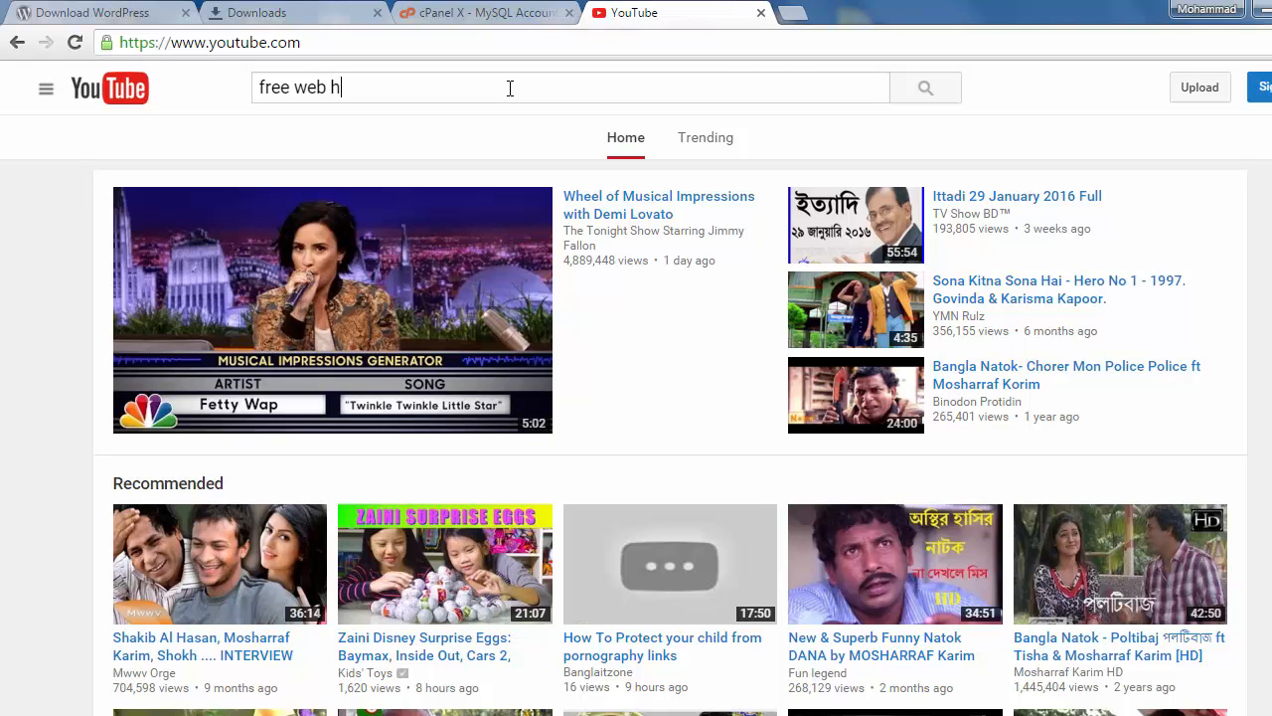
{"action": "type", "text": " hosting "}
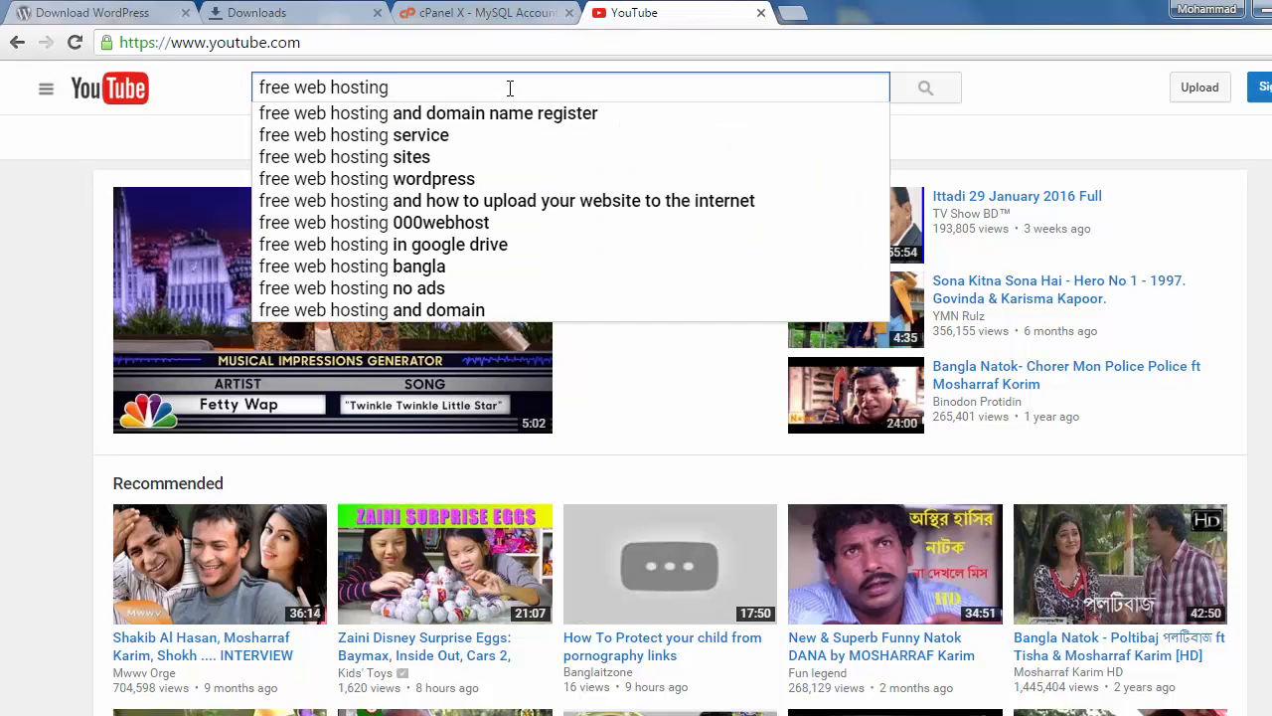
{"action": "type", "text": "& get cpa"}
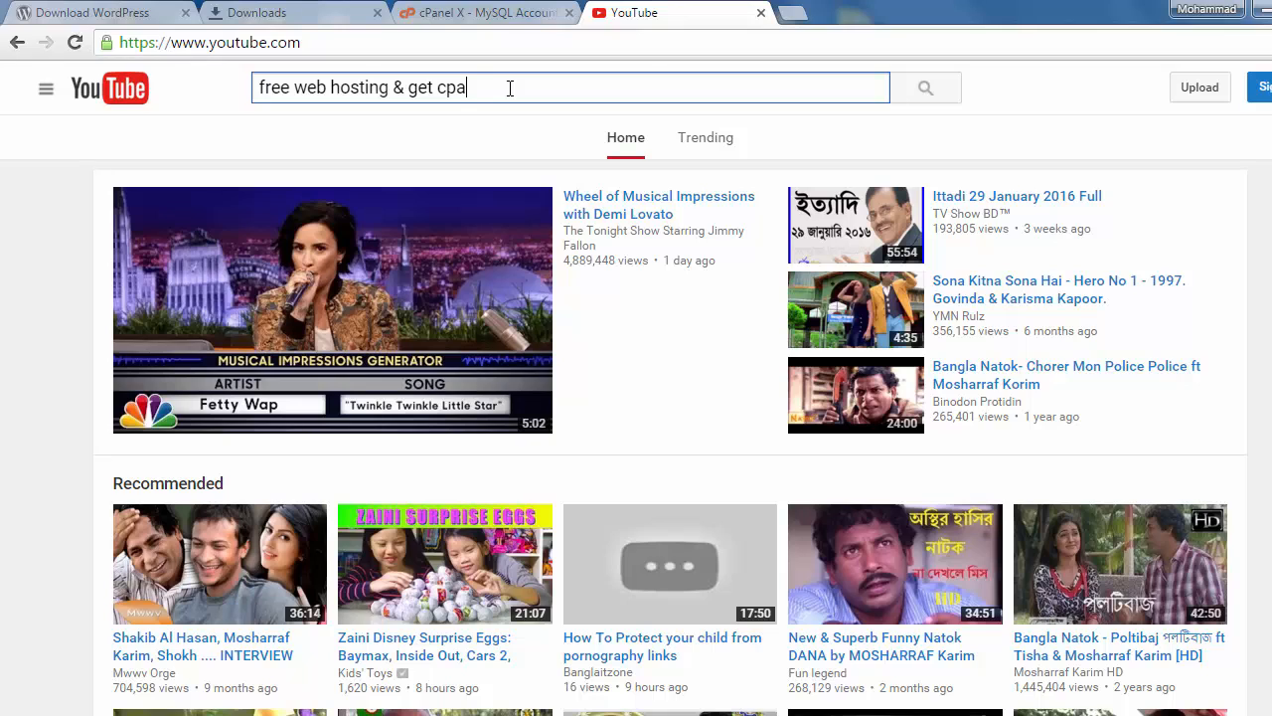
{"action": "type", "text": "nel tutorial"}
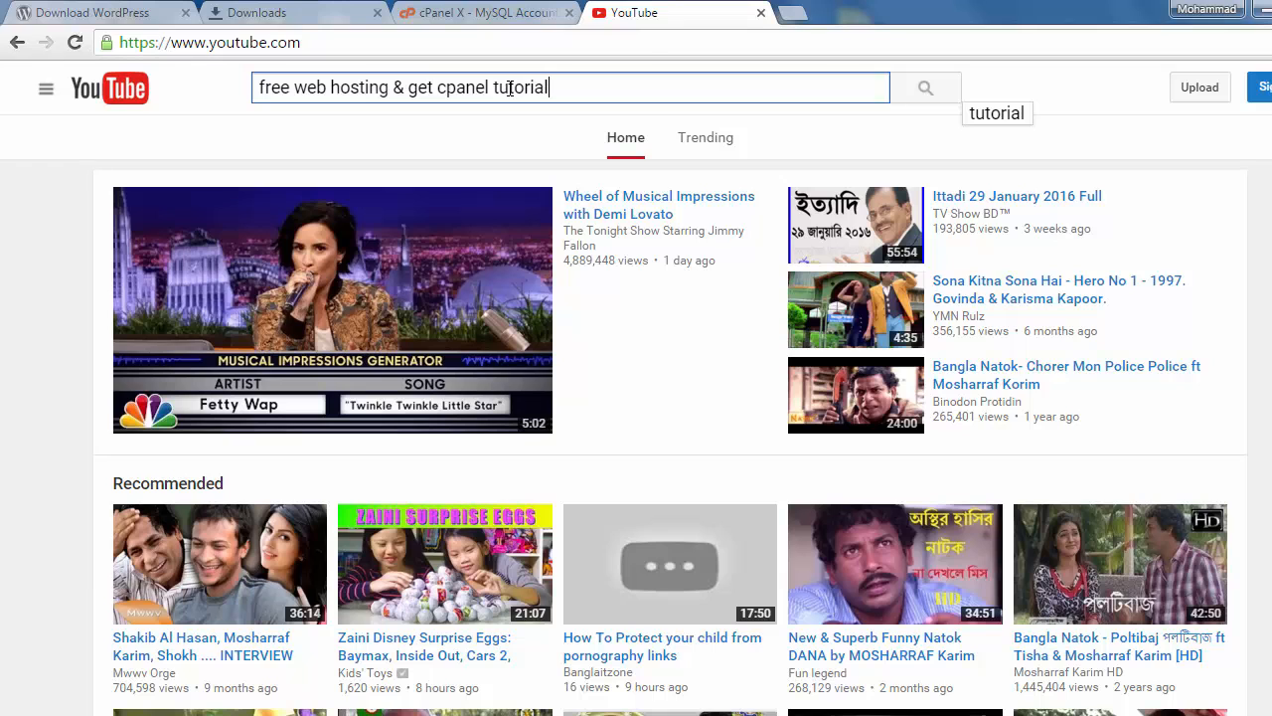
{"action": "key", "text": "Return"}
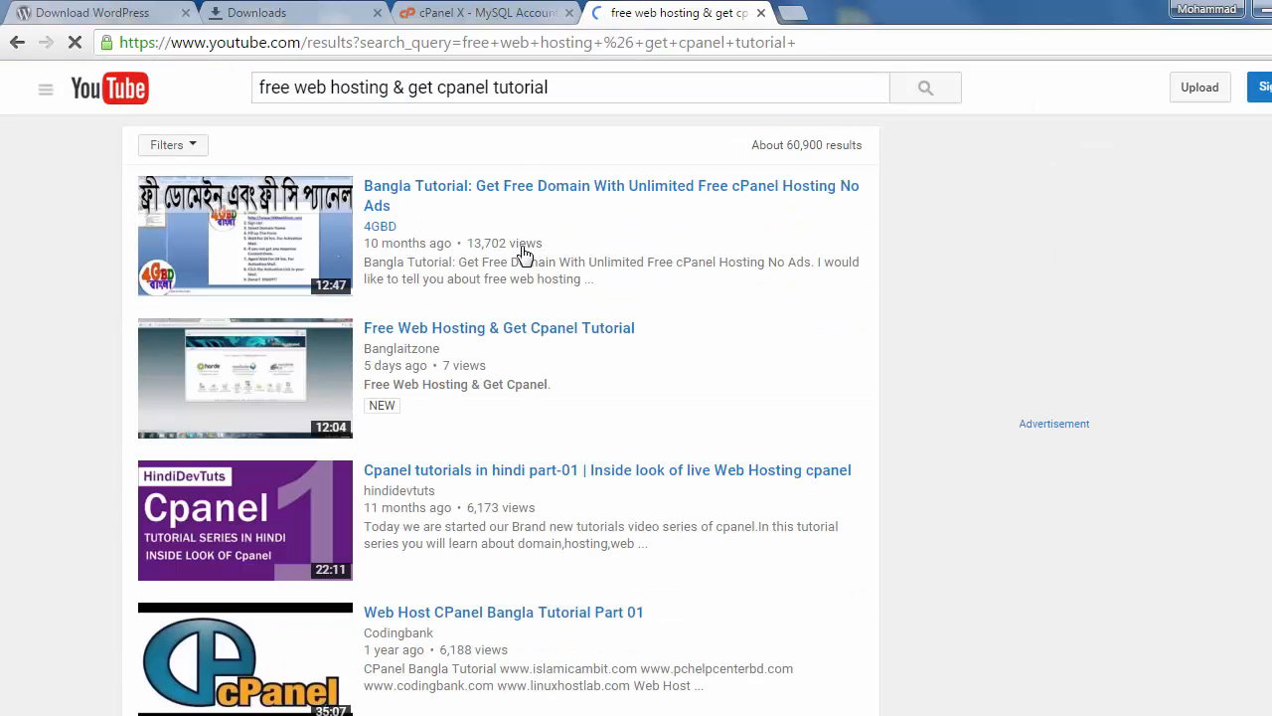
View the Free Web Hosting & Get Cpanel Tutorial video, go back, and close the YouTube tab
{"action": "left_click", "coordinate": [516, 333]}
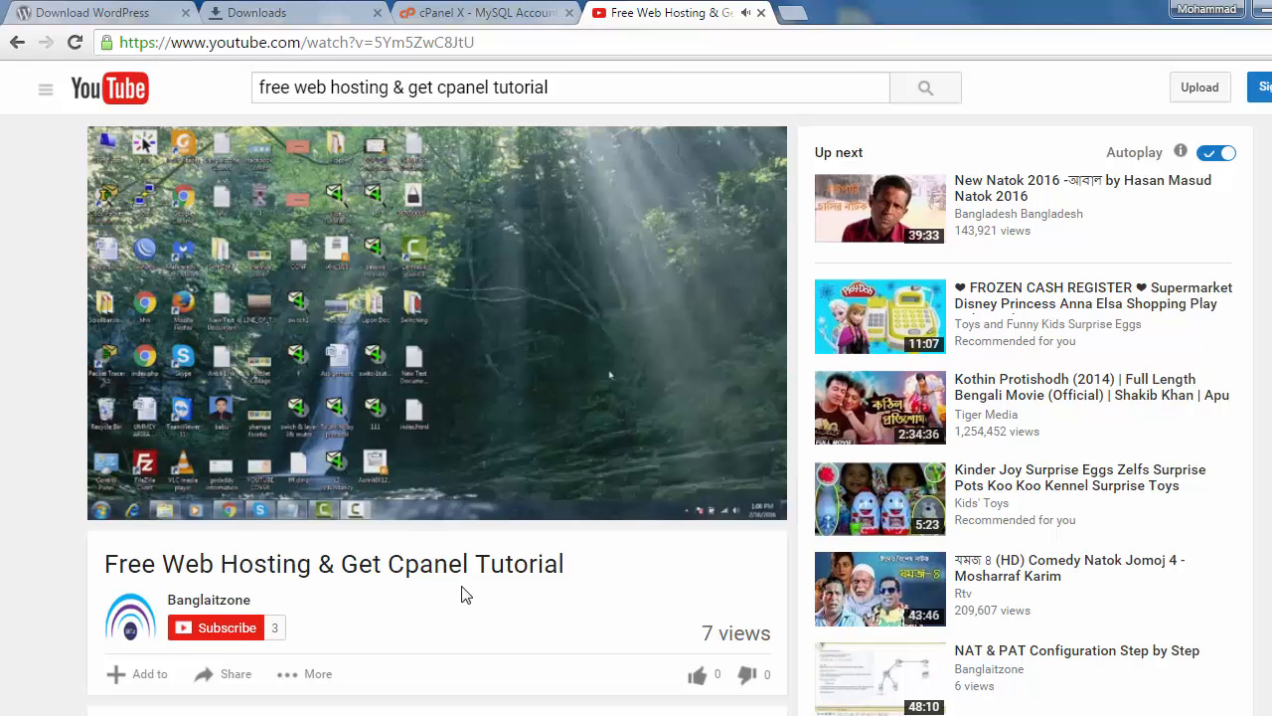
{"action": "scroll", "coordinate": [502, 572], "scroll_direction": "down", "scroll_amount": 3}
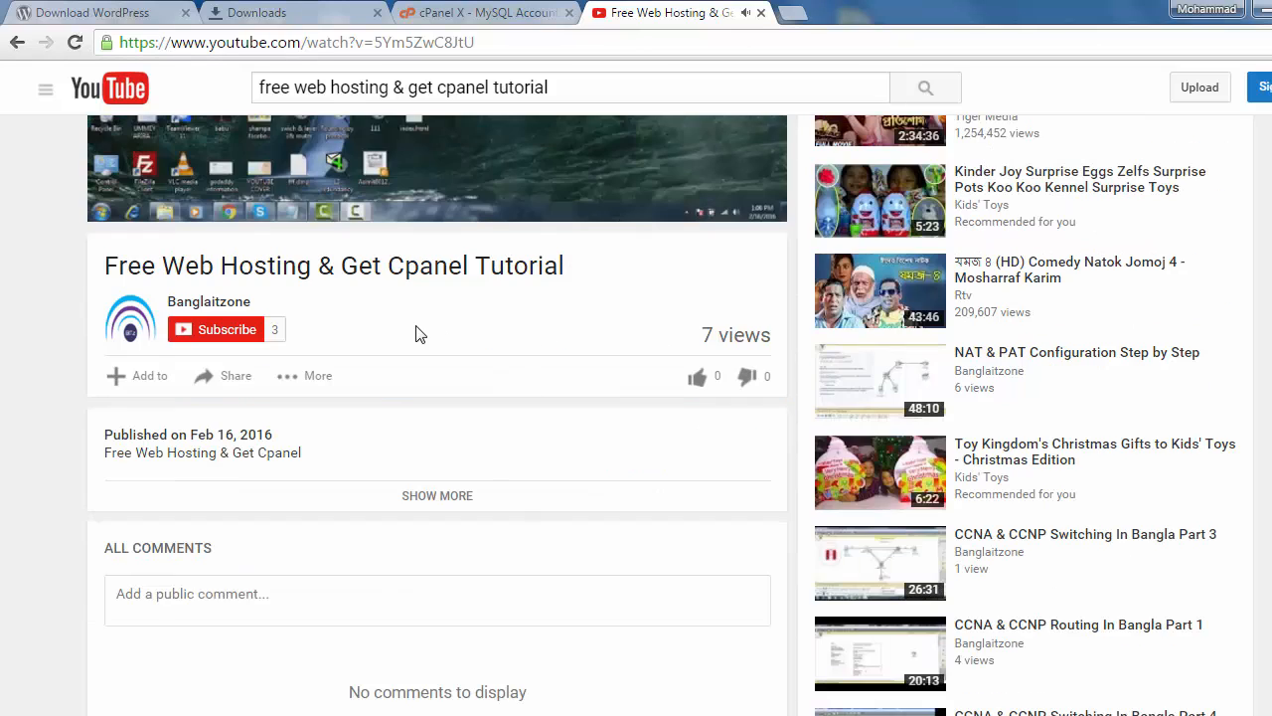
{"action": "scroll", "coordinate": [423, 335], "scroll_direction": "down", "scroll_amount": 5}
{"action": "scroll", "coordinate": [423, 335], "scroll_direction": "up", "scroll_amount": 7}
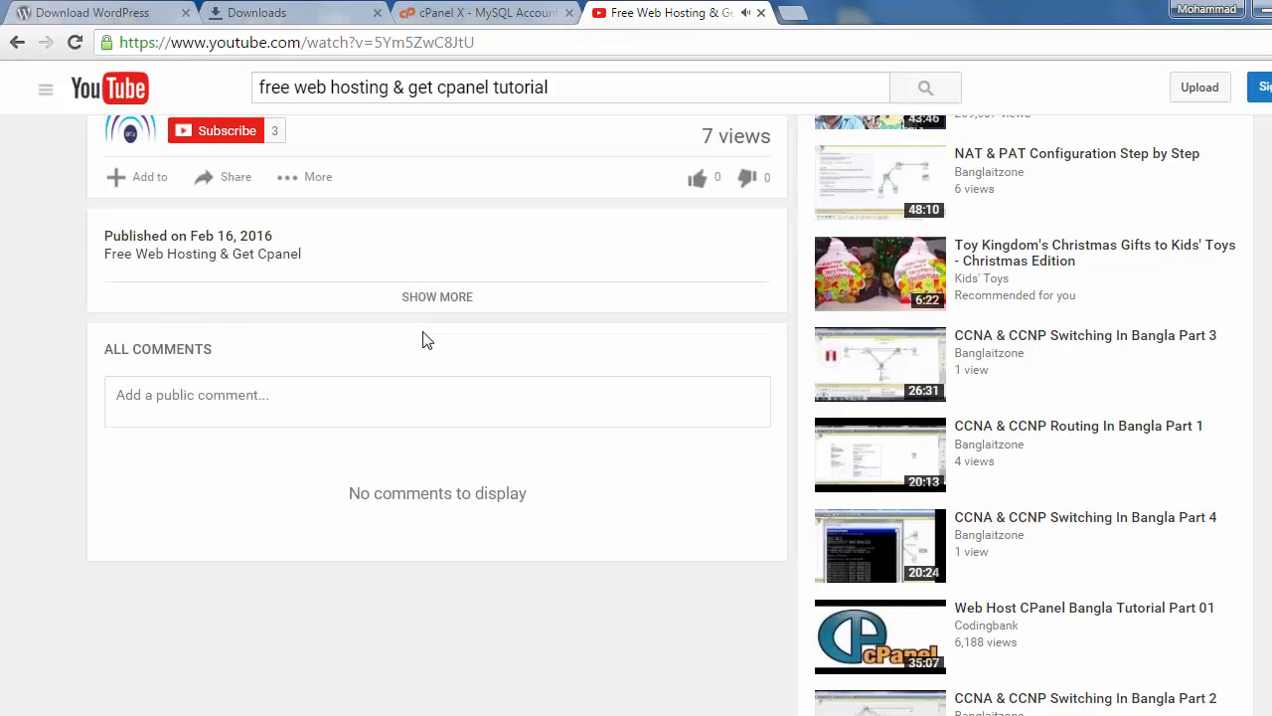
{"action": "scroll", "coordinate": [423, 331], "scroll_direction": "up", "scroll_amount": 1}
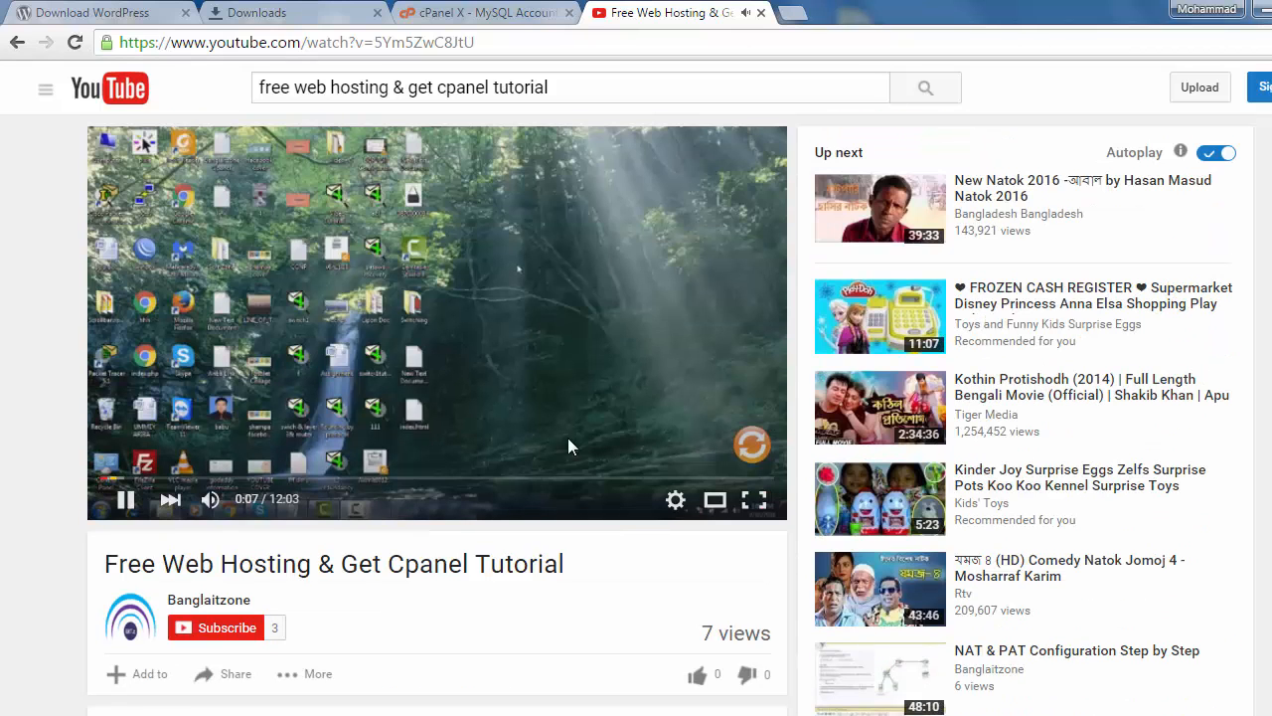
{"action": "left_click", "coordinate": [17, 46]}
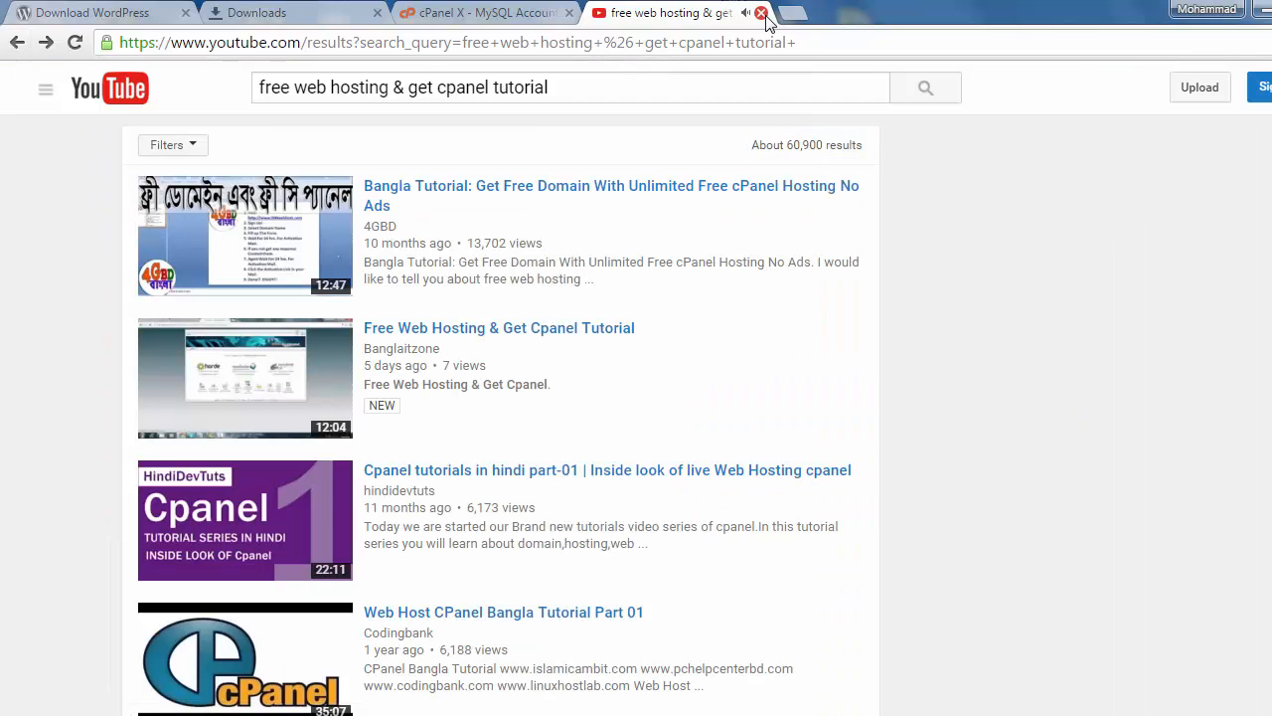
{"action": "left_click", "coordinate": [761, 13]}
{"action": "scroll", "coordinate": [730, 537], "scroll_direction": "down", "scroll_amount": 1}
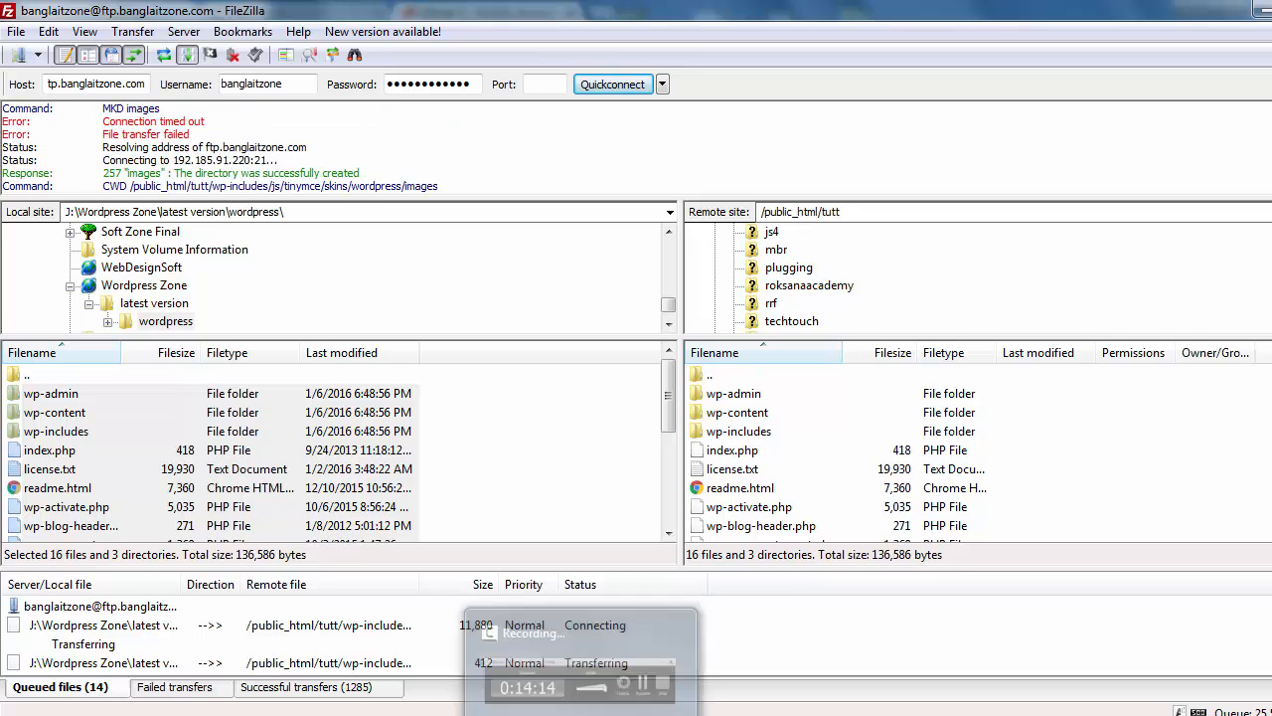
Confirm FileZilla's WordPress upload finished: 1299 successful transfers, empty queue, directory listing successful
{"action": "left_click", "coordinate": [580, 664]}
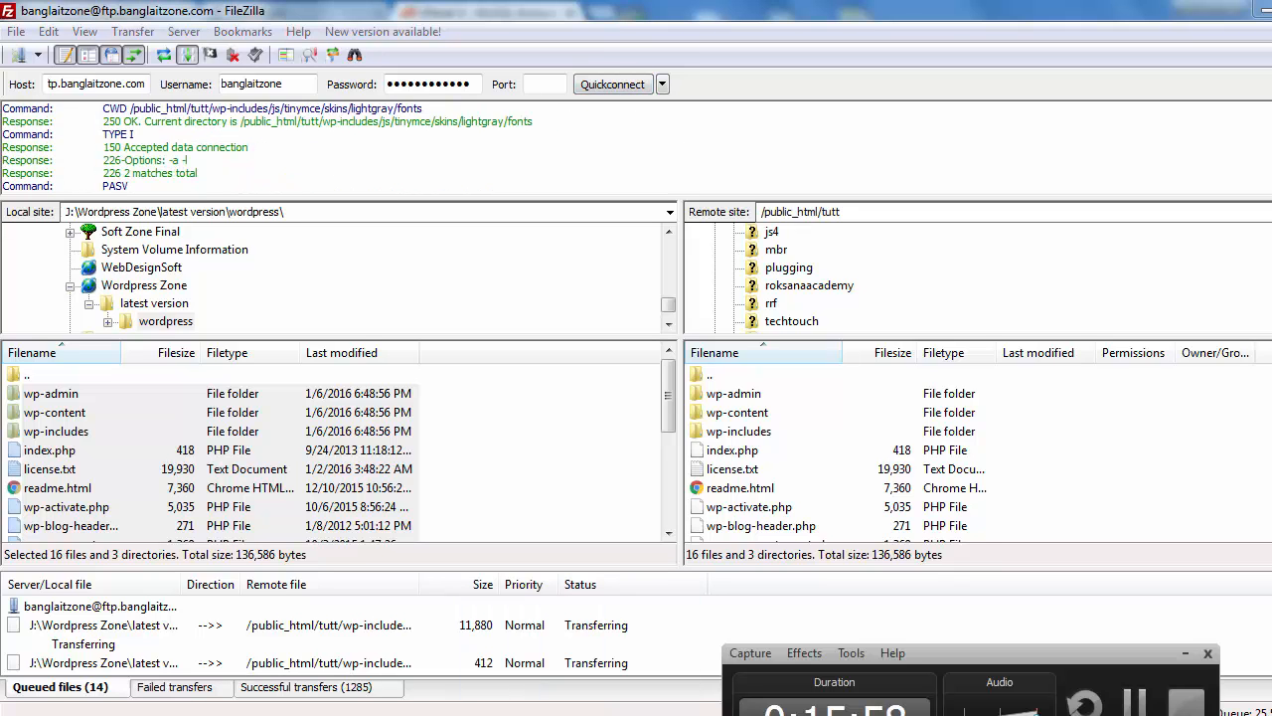
{"action": "left_click", "coordinate": [1184, 656]}
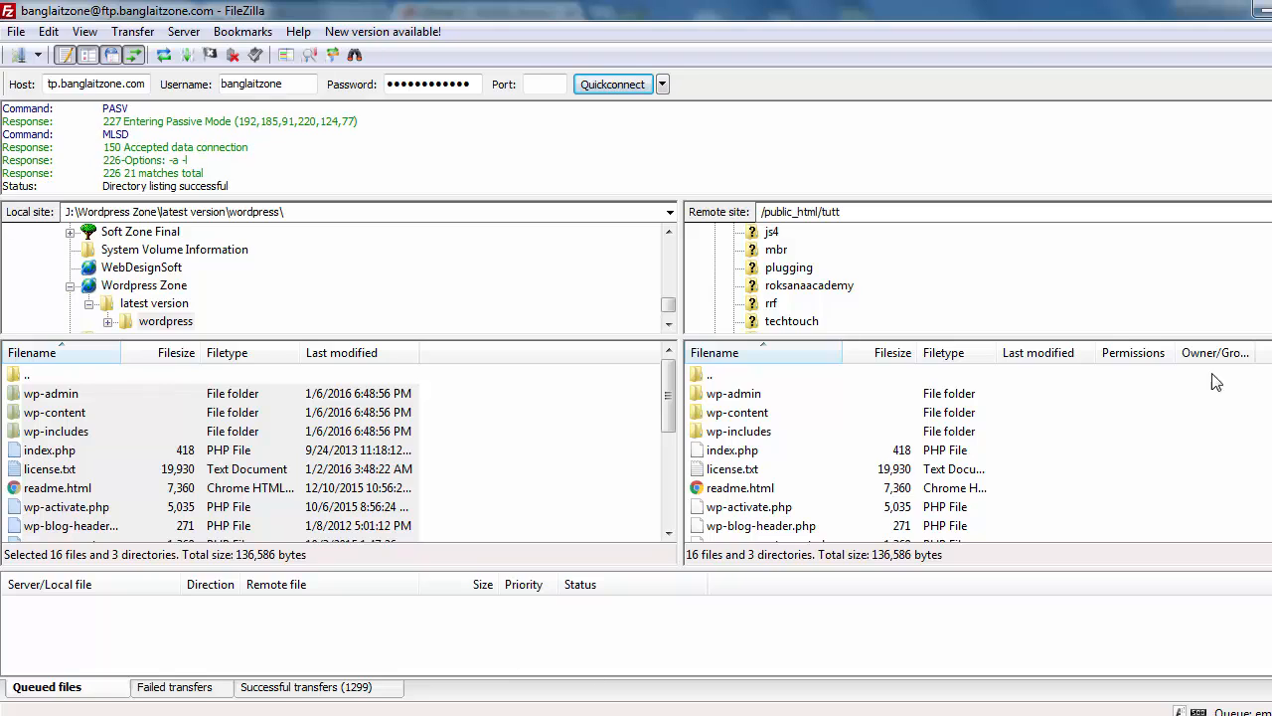
{"action": "scroll", "coordinate": [979, 452], "scroll_direction": "down", "scroll_amount": 3}
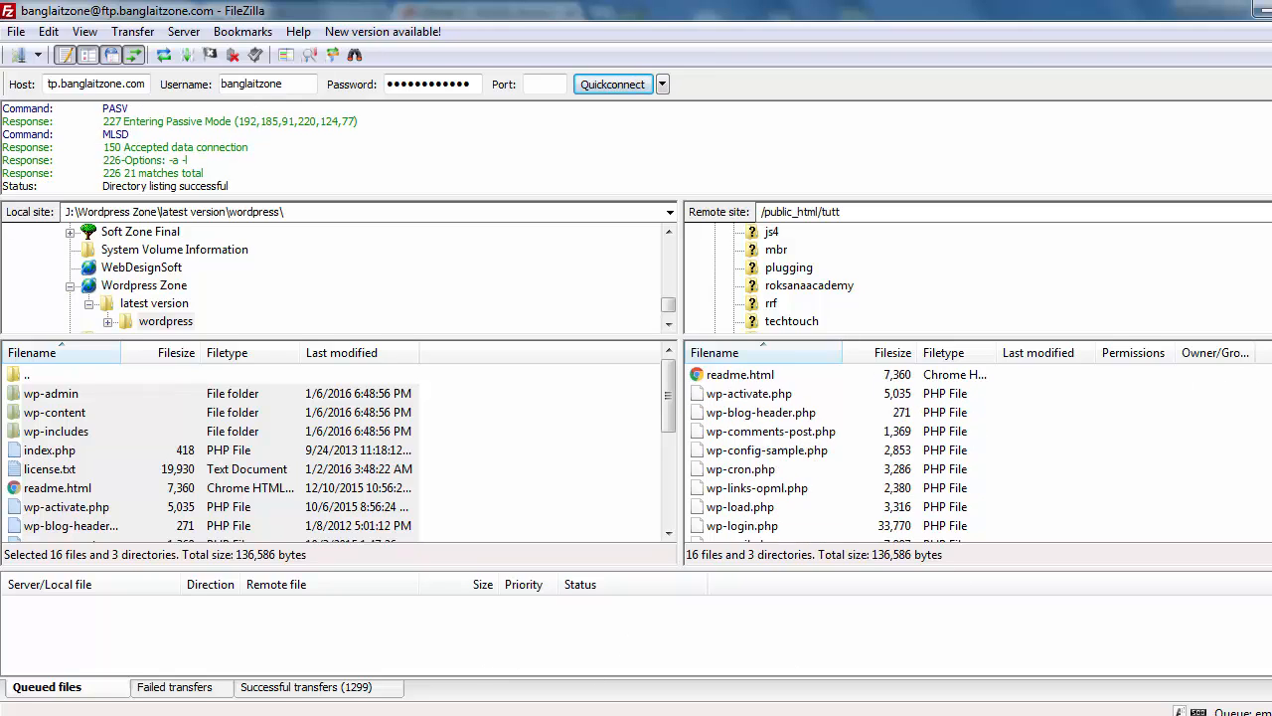
{"action": "scroll", "coordinate": [979, 452], "scroll_direction": "up", "scroll_amount": 3}
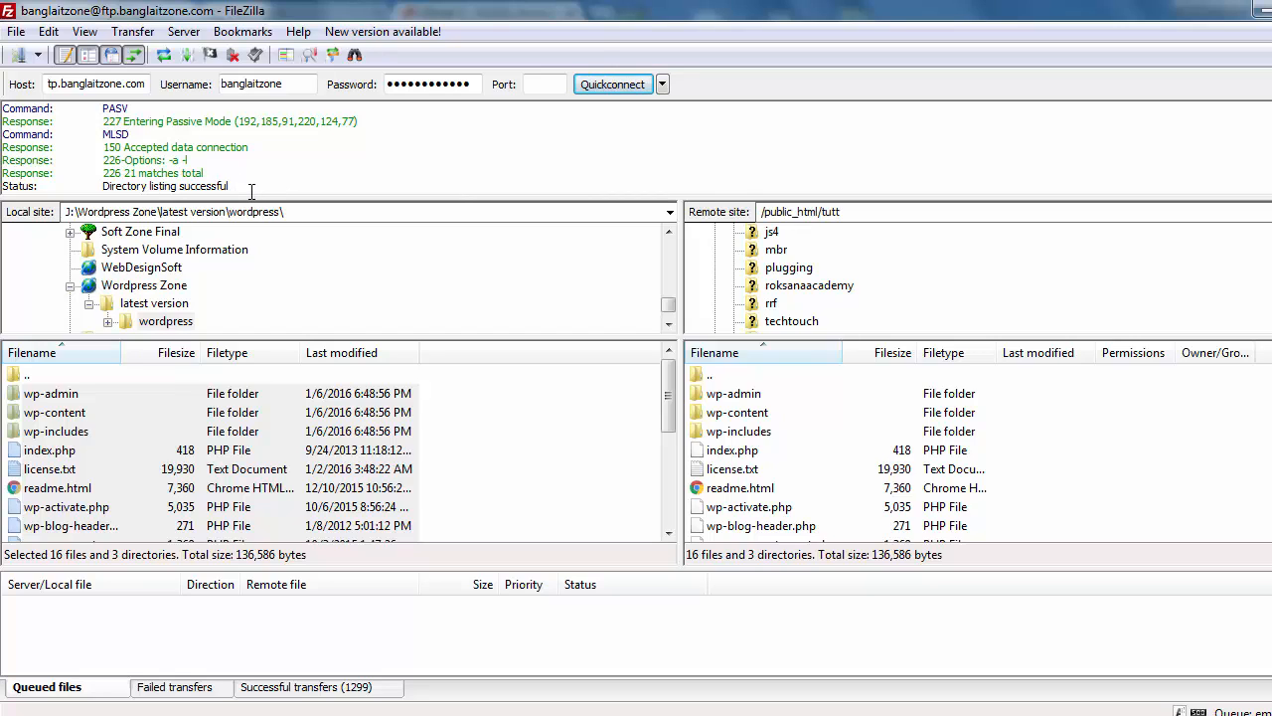
{"action": "left_click_drag", "start_coordinate": [229, 186], "coordinate": [180, 186]}
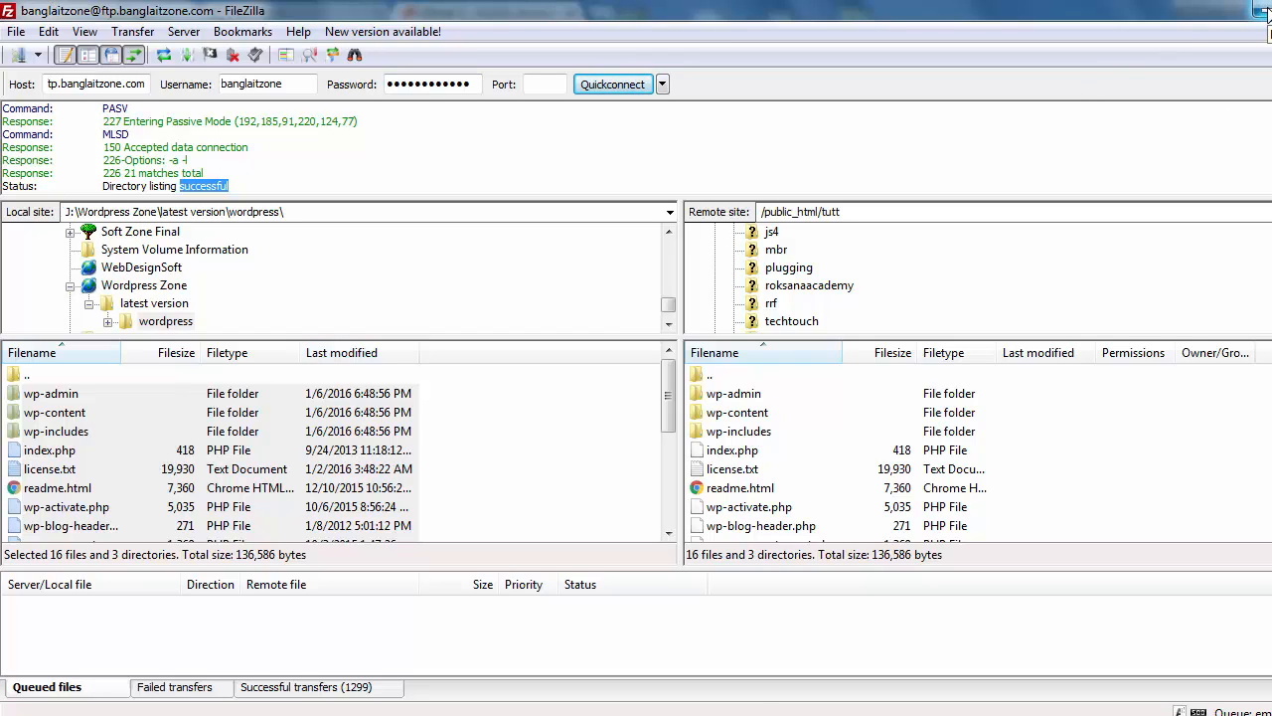
{"action": "key", "text": "F10"}
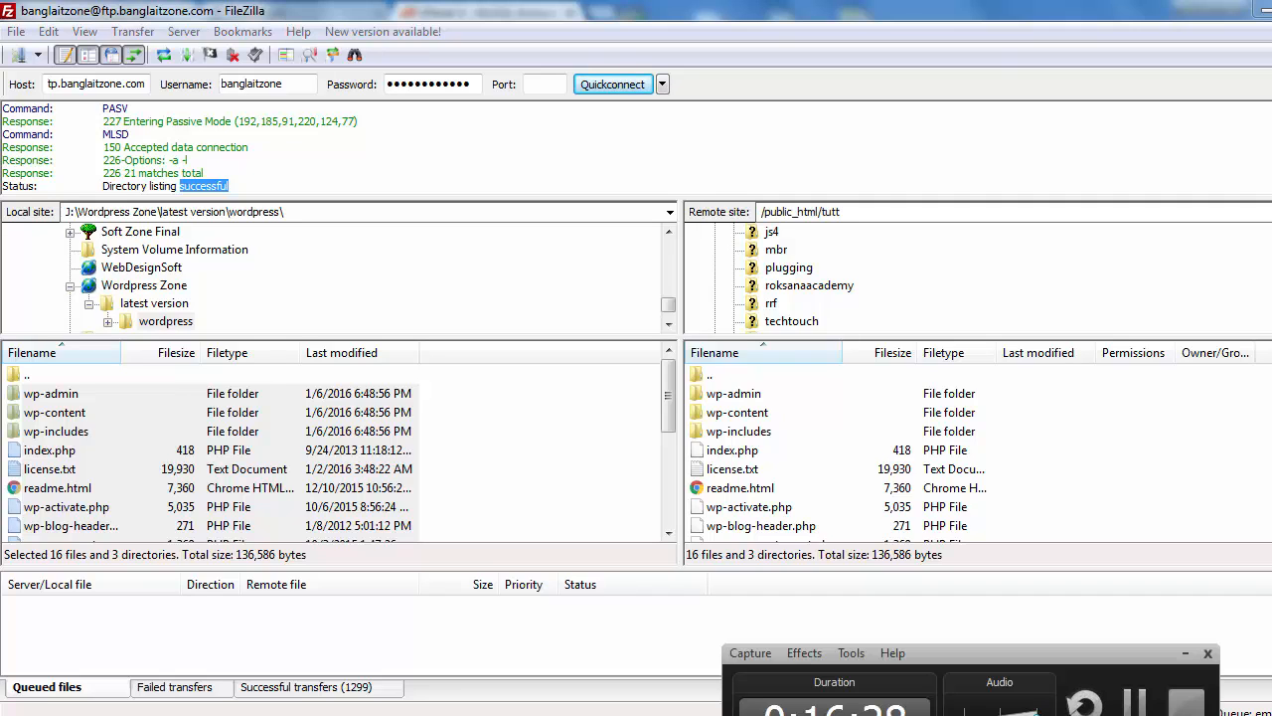
{"action": "left_click", "coordinate": [1185, 654]}
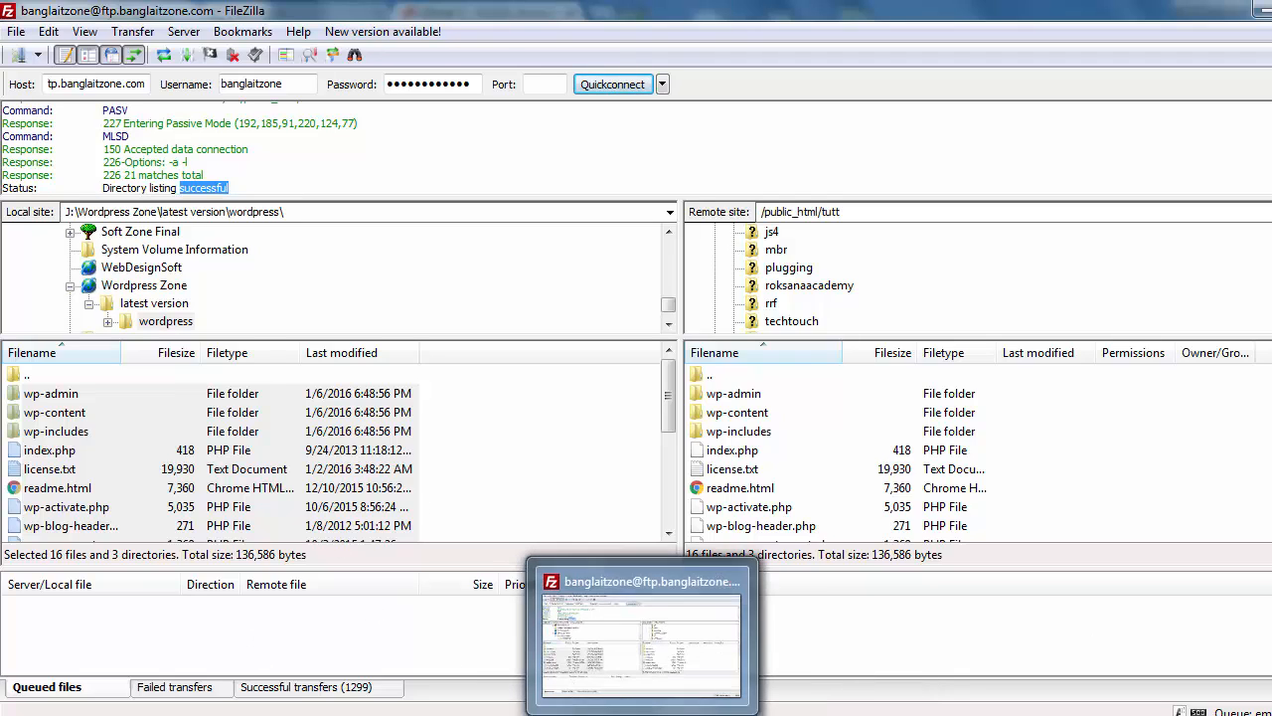
{"action": "left_click", "coordinate": [587, 714]}
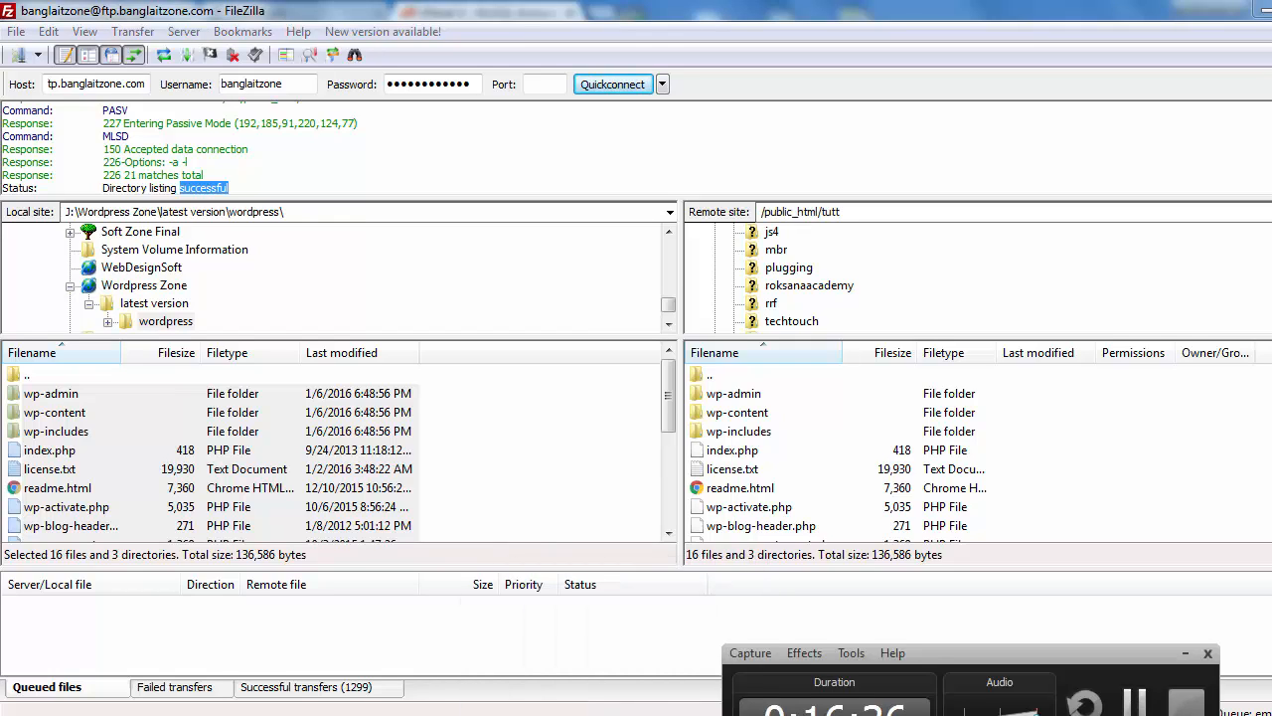